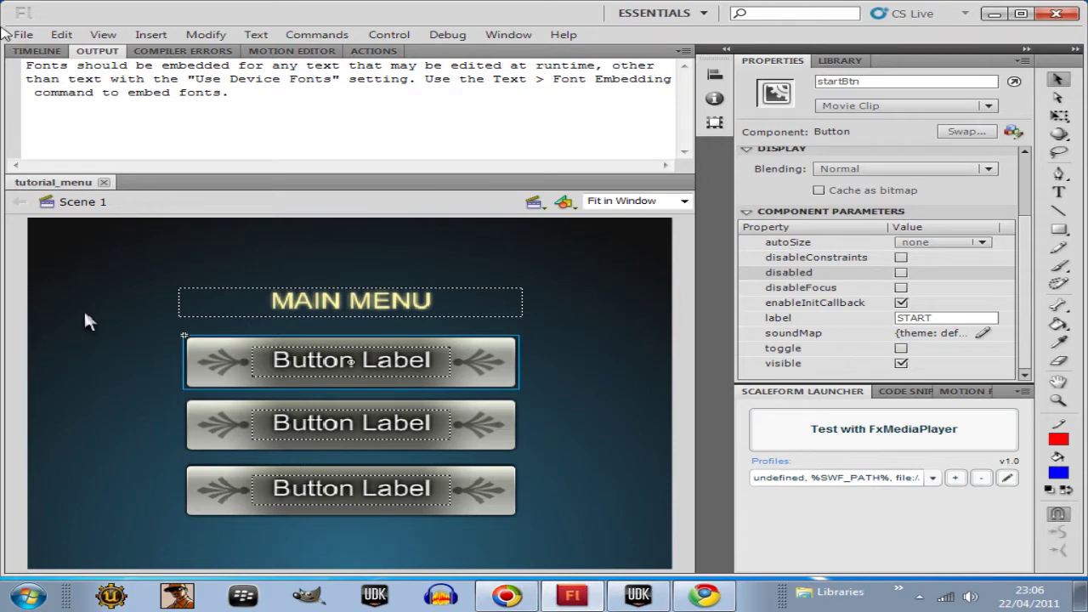
- Publish the tutorial_menu movie from Flash CS5, then minimize Flash to reveal the desktop
left_click(23, 35)
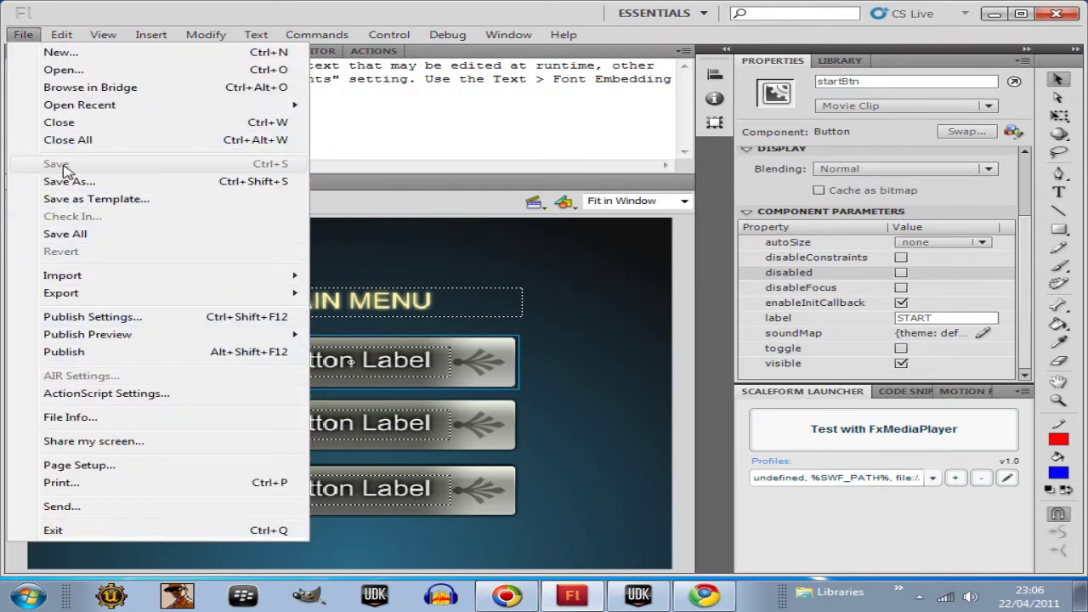
left_click(68, 350)
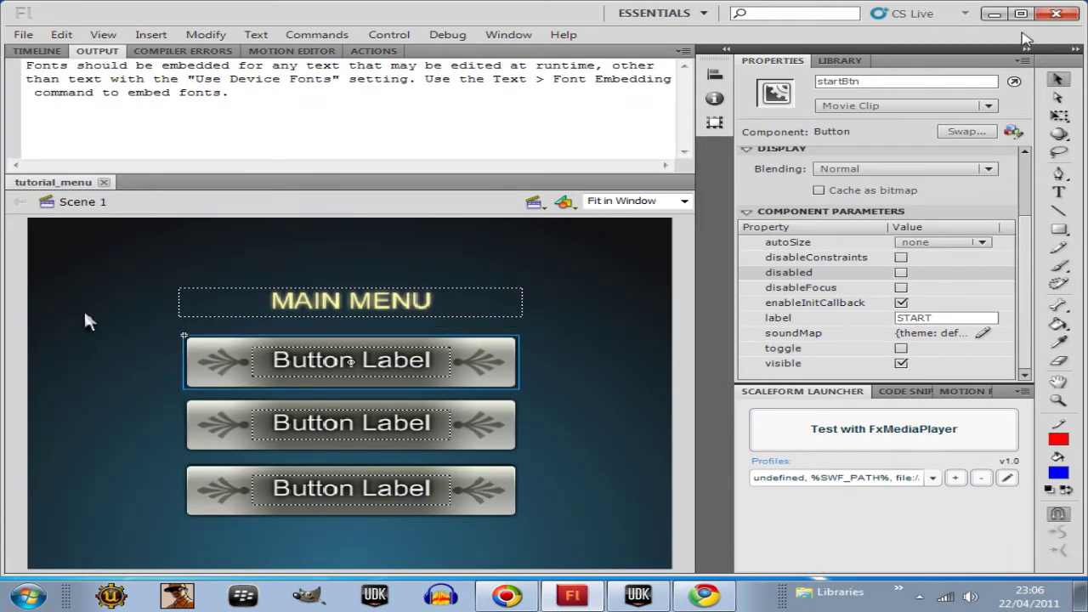
left_click(993, 14)
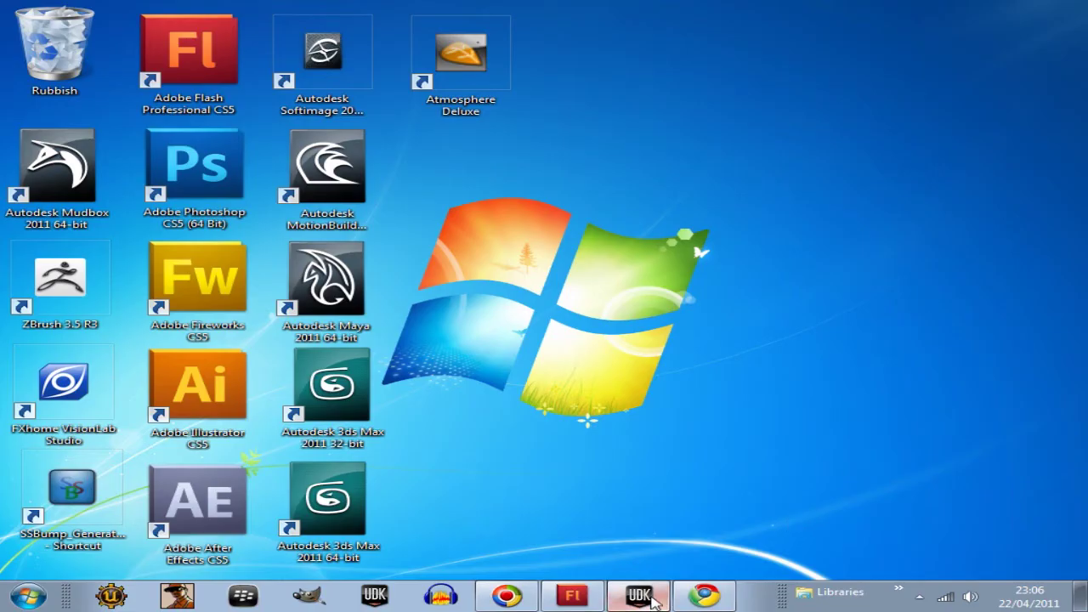
- Restore UDK, close Kismet and discard the unsaved Untitled_0 level
left_click(651, 599)
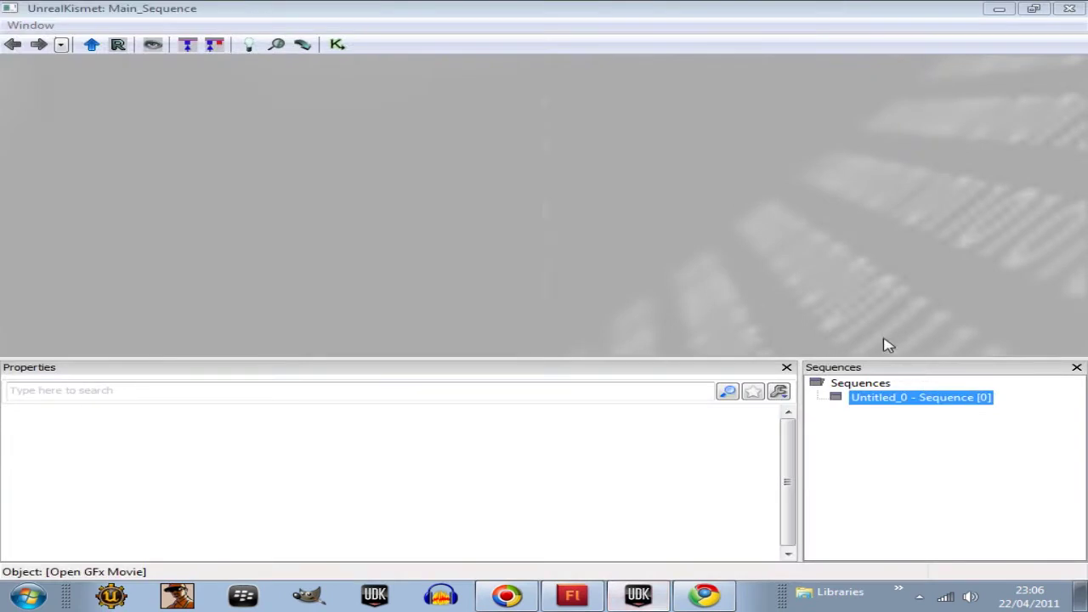
left_click(1069, 9)
left_click(16, 24)
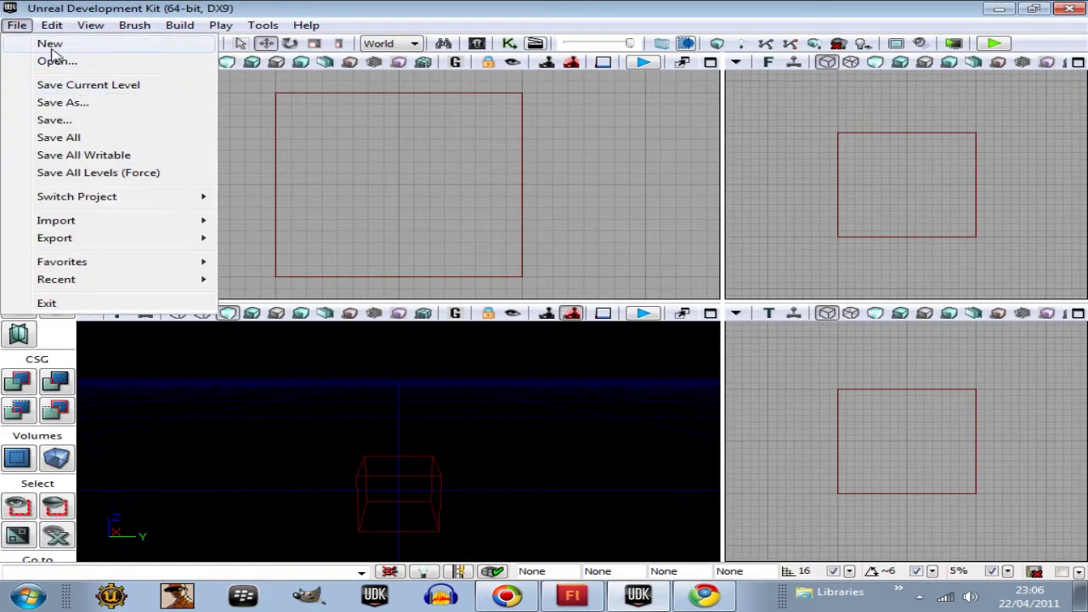
left_click(51, 59)
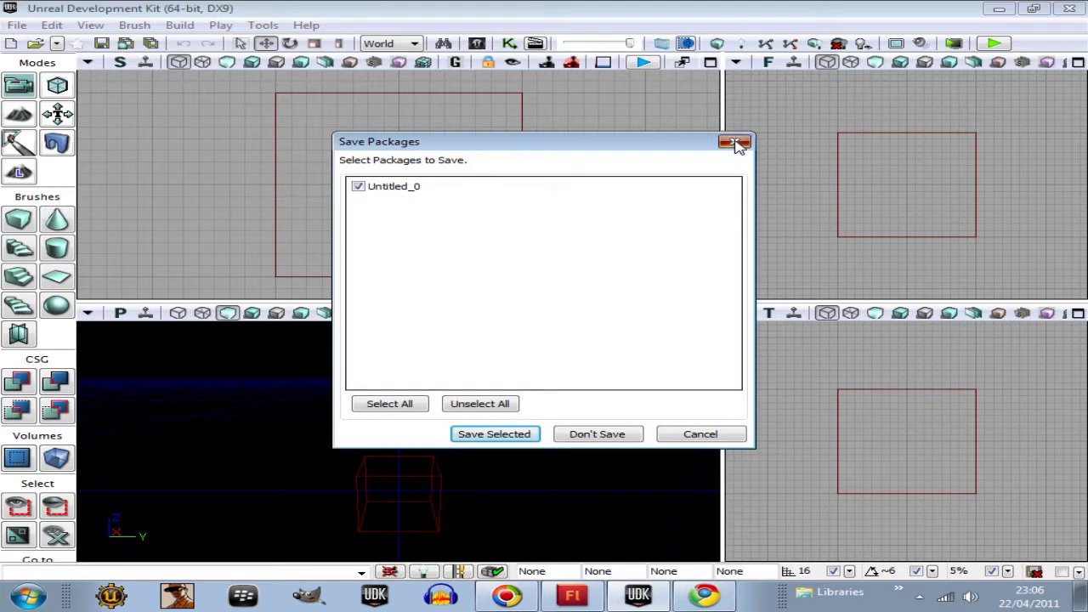
left_click(568, 435)
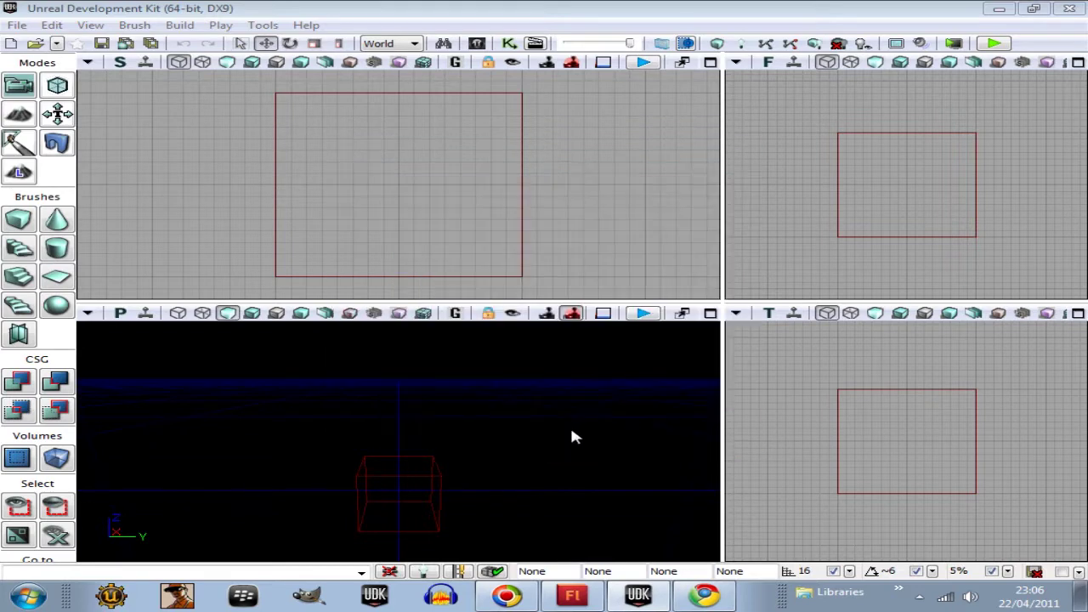
- Open tutorial_menu_map.udk from the GFx_Menus maps folder
left_click(17, 25)
left_click(43, 58)
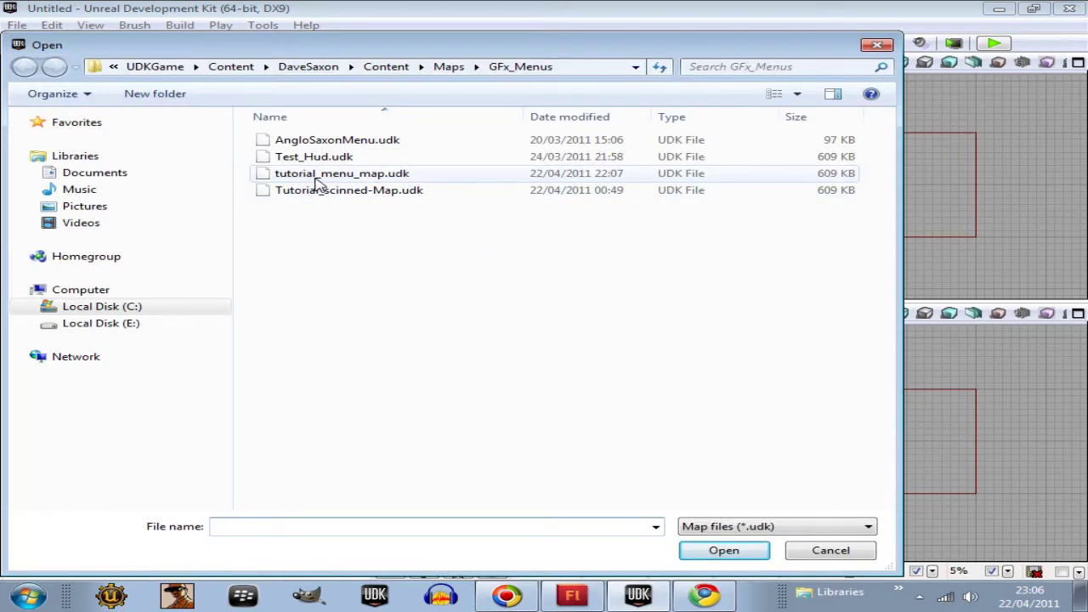
left_click(317, 181)
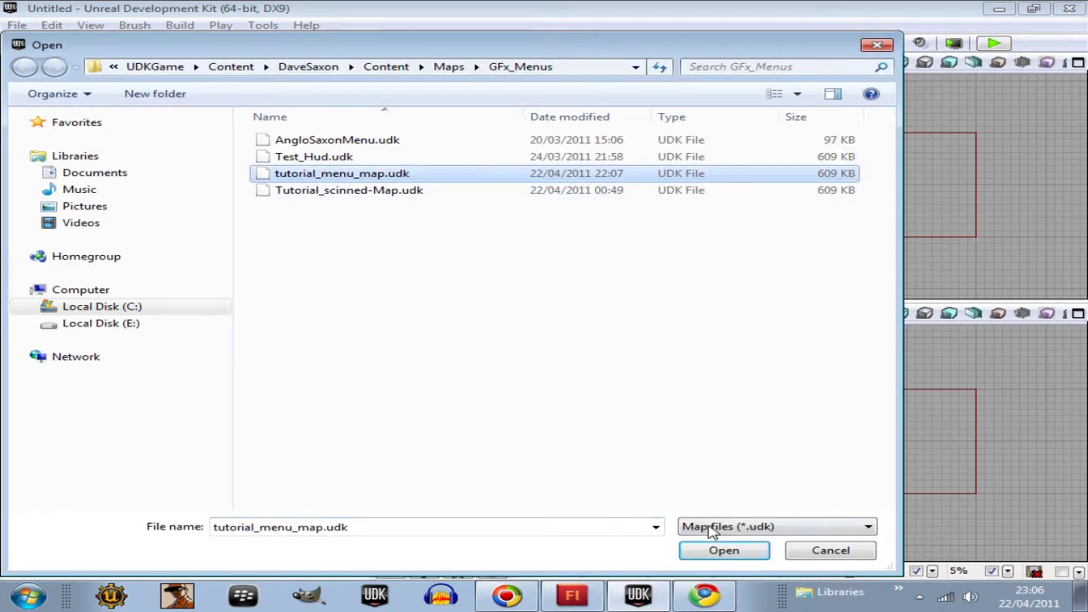
left_click(708, 554)
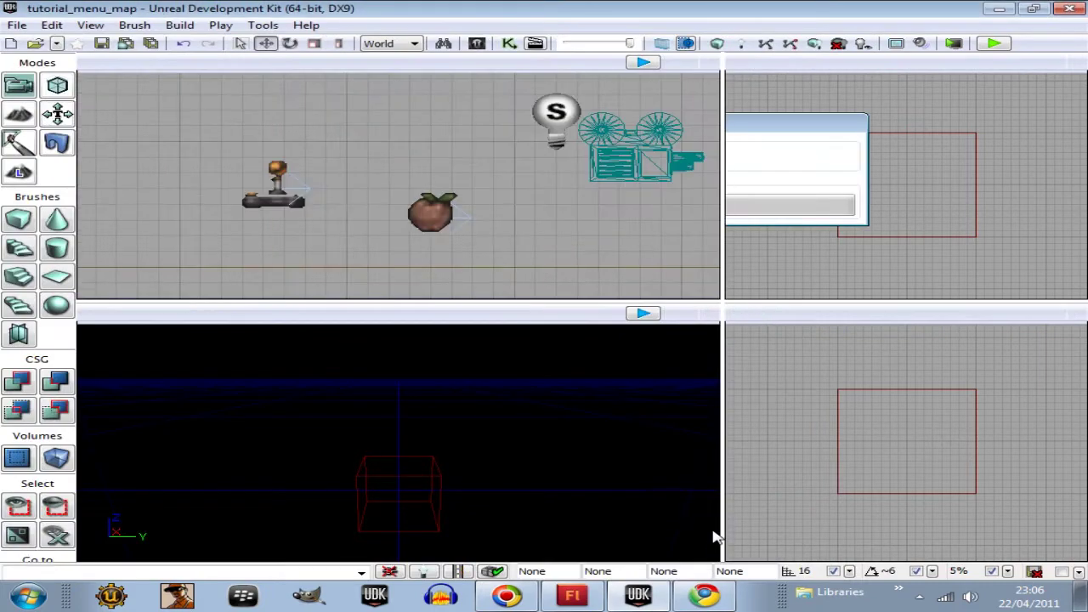
- Reimport the tutorial_menu SwfMovie in the menu_tutorial package, accepting the missing cursor image warning
left_click(476, 44)
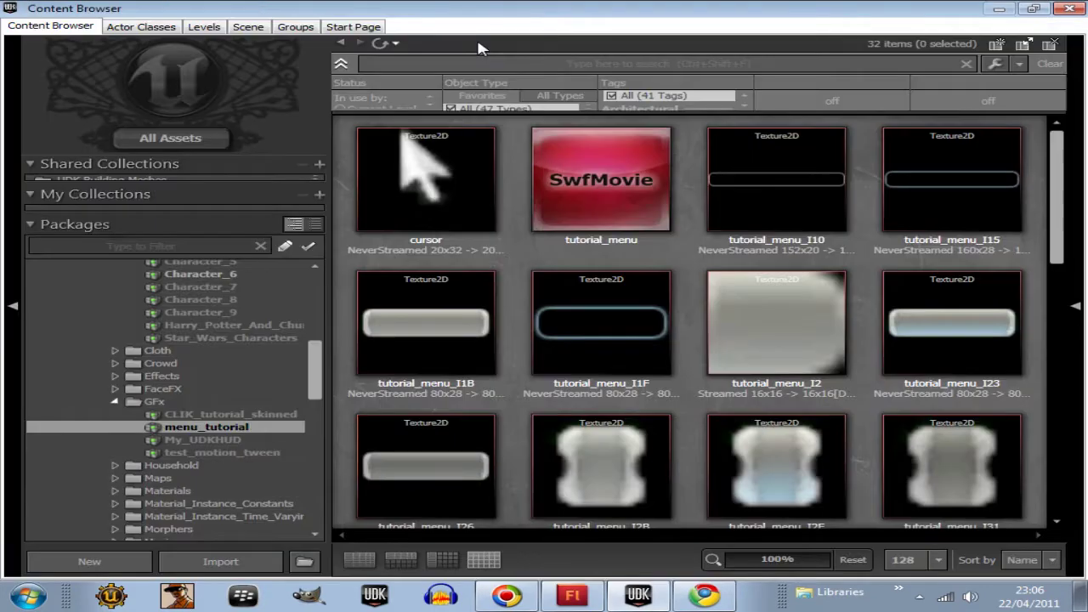
left_click(596, 199)
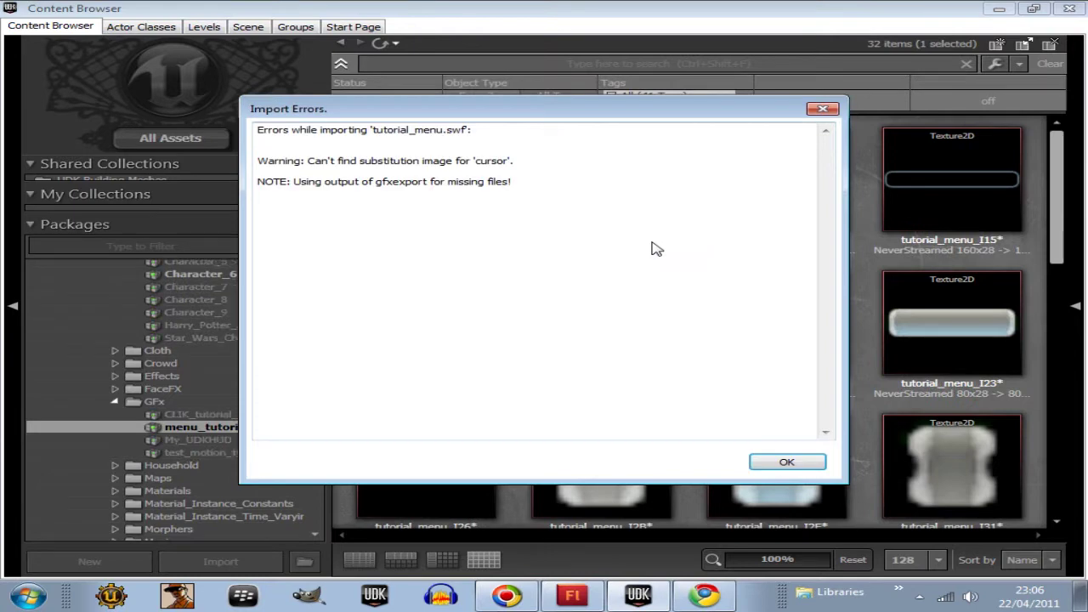
left_click(784, 464)
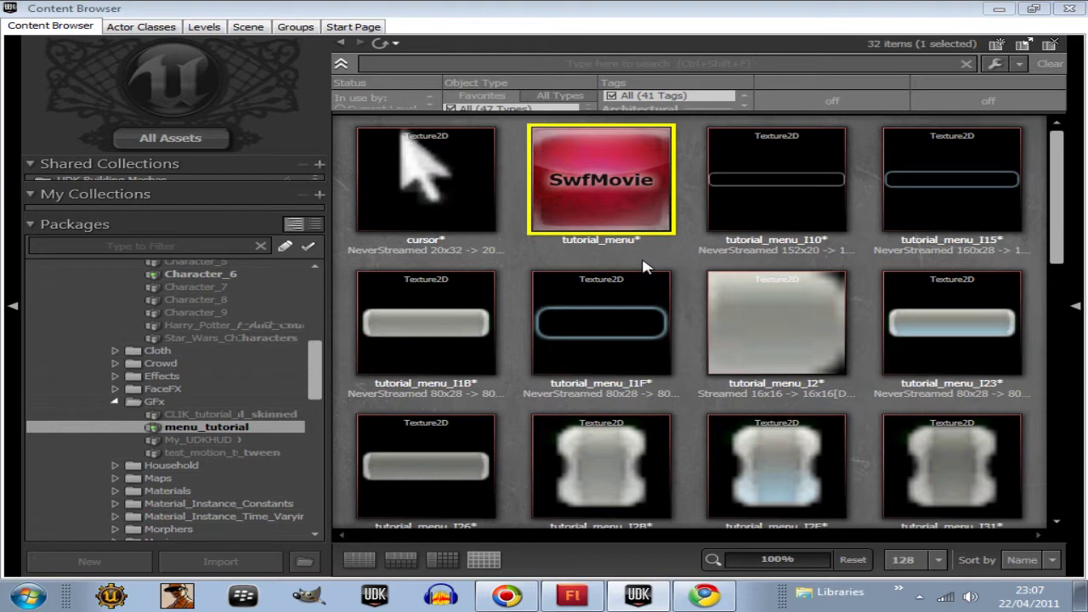
mouse_move(600, 230)
- Play the map in the perspective viewport to see the START/OPTIONS/EXIT main menu, then stop
left_click(1067, 10)
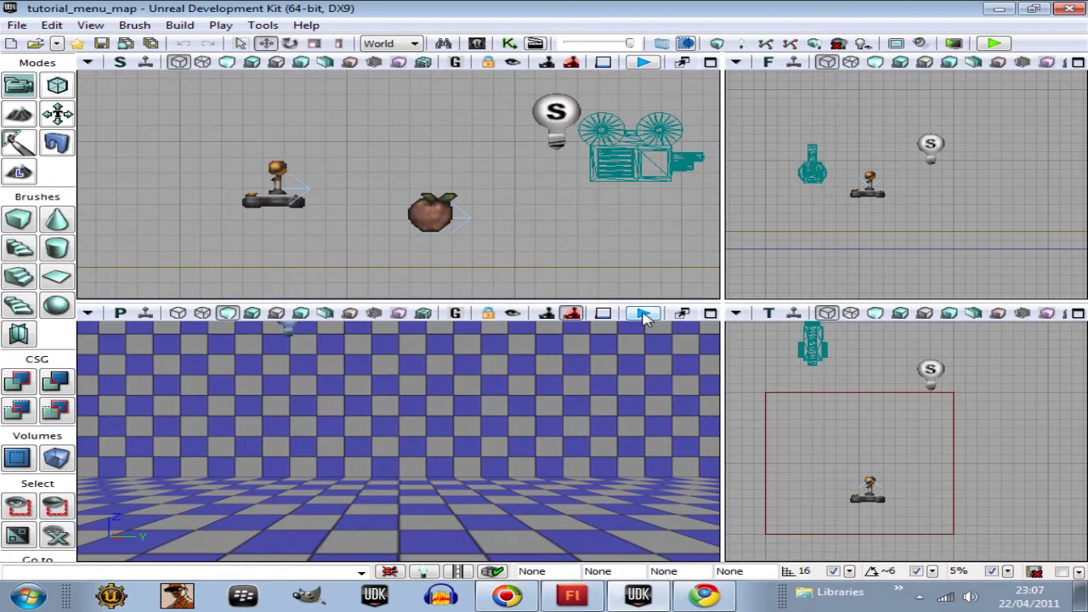
left_click(644, 314)
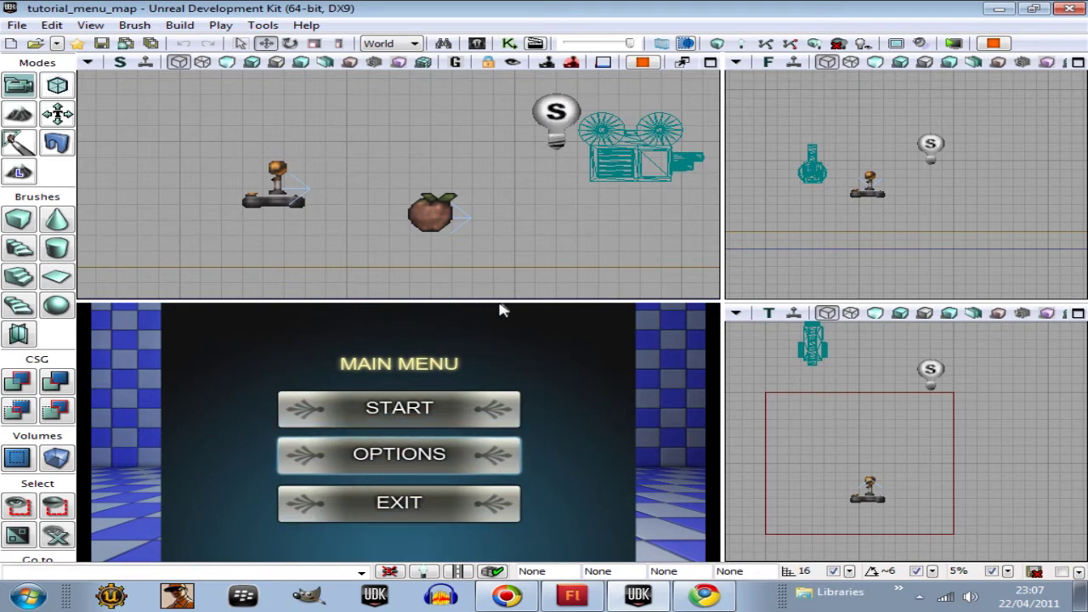
key("Escape")
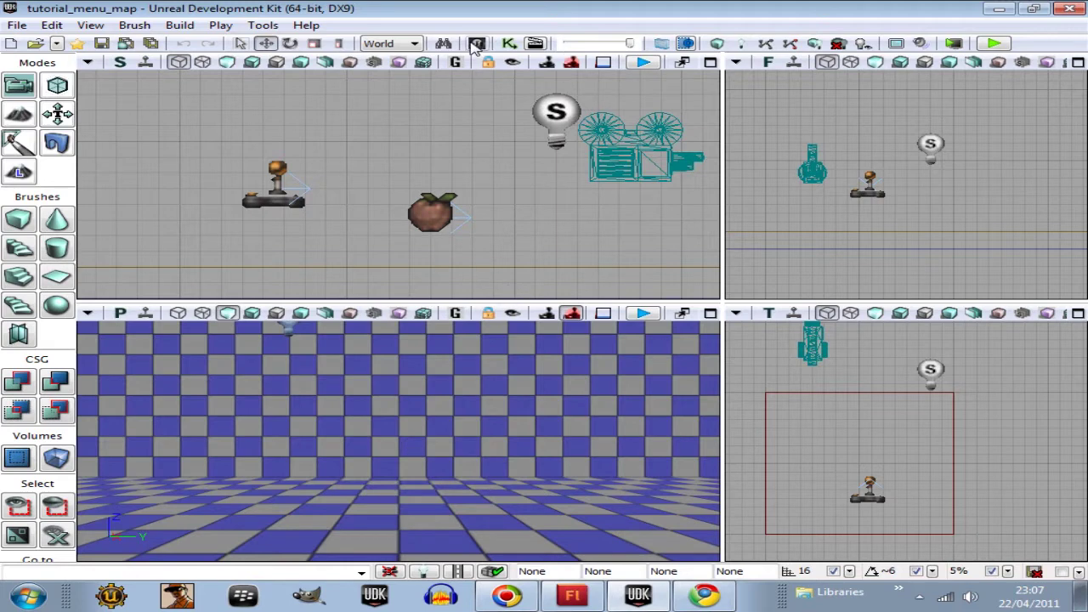
left_click(508, 45)
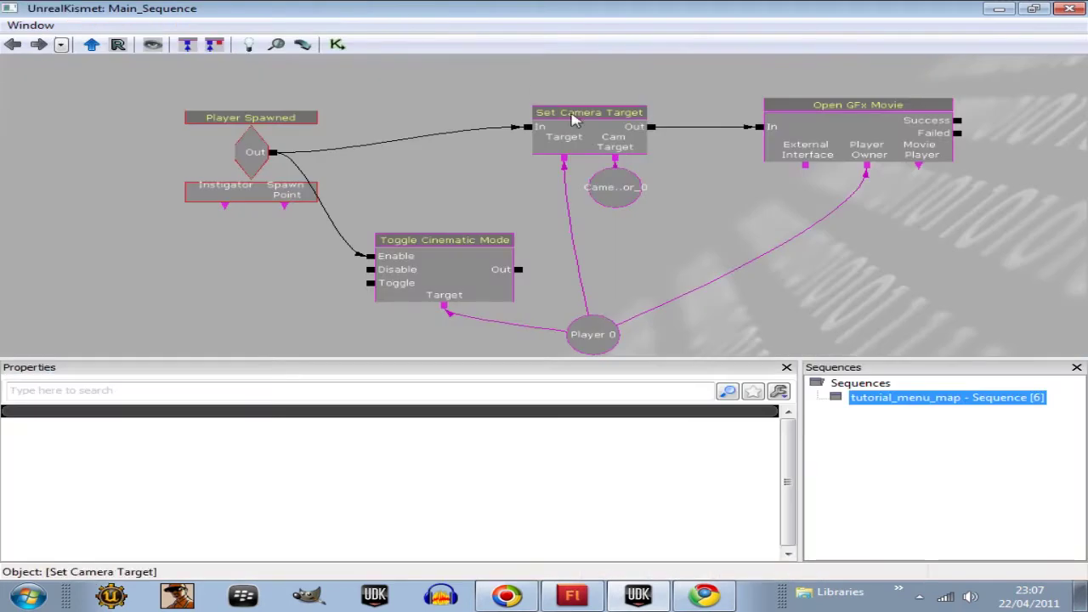
- Set the Open GFx Movie node's Movie Player Class to menu
left_click(780, 107)
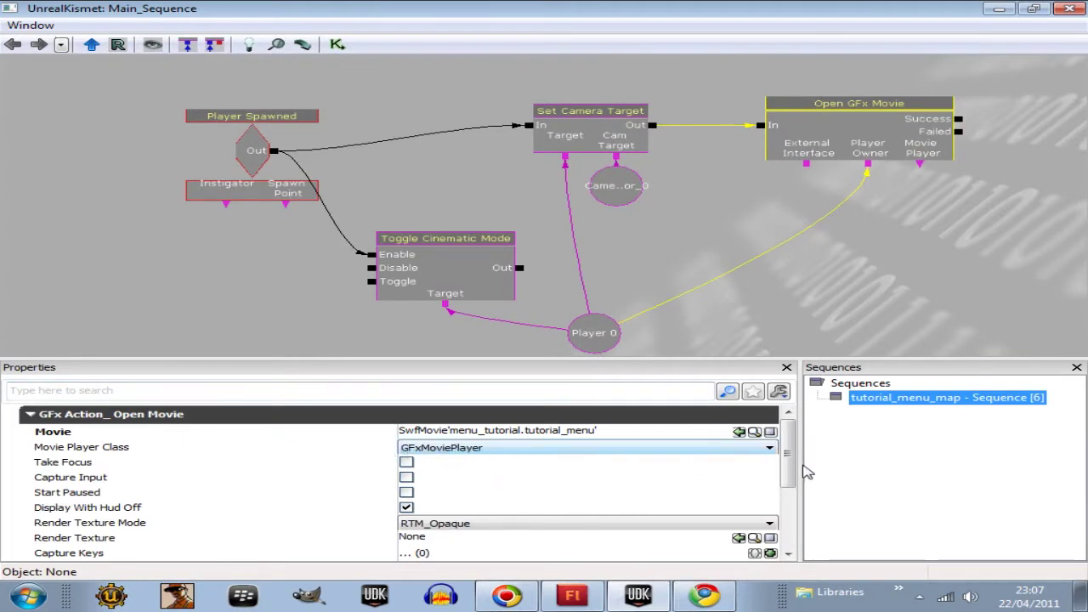
left_click(770, 449)
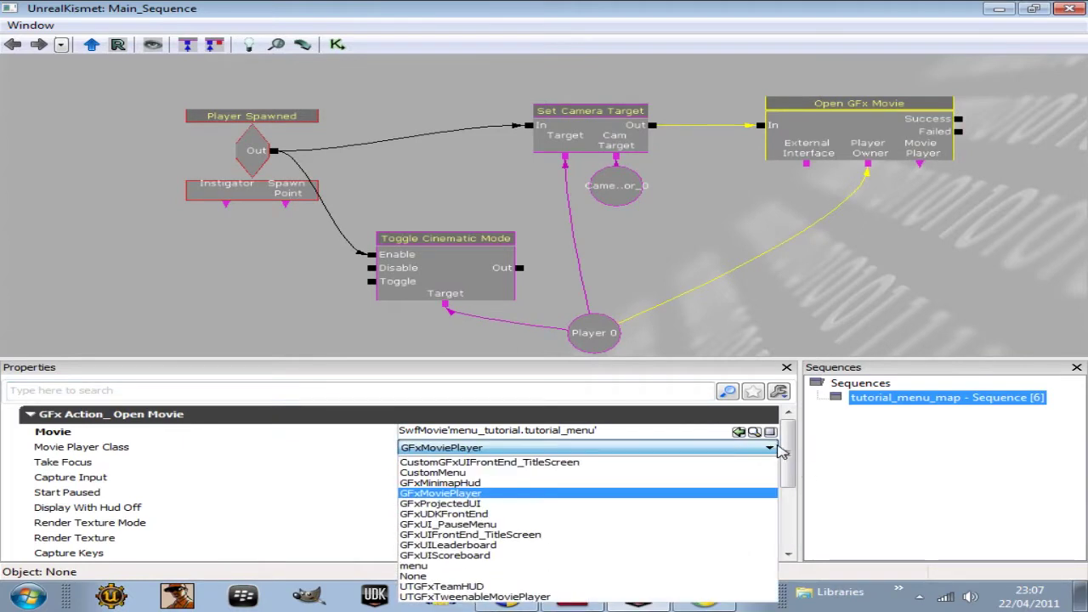
left_click(414, 565)
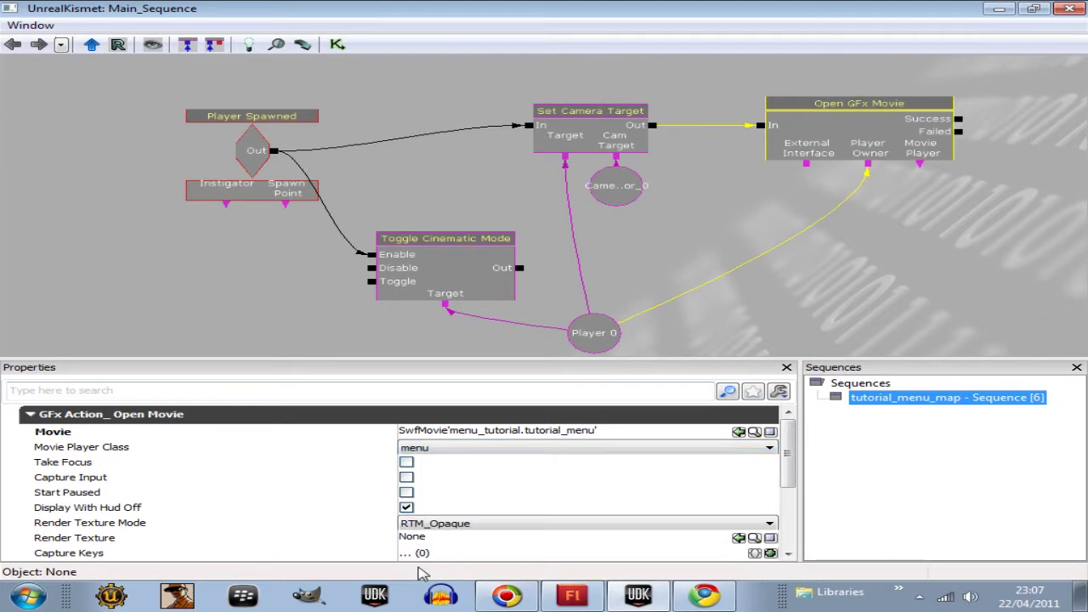
left_click_drag(854, 283, 817, 266)
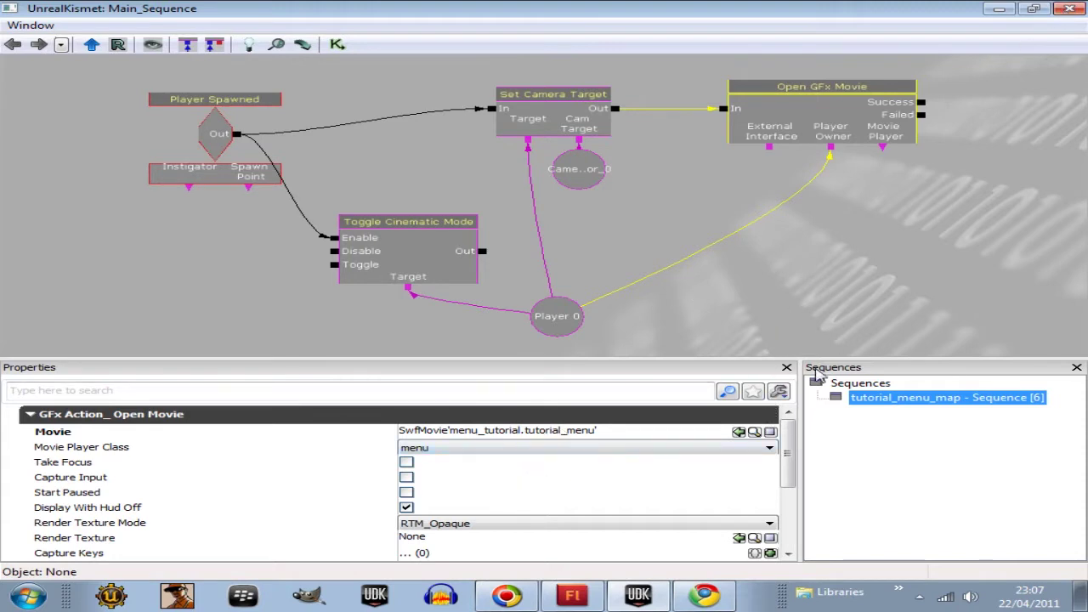
left_click(769, 448)
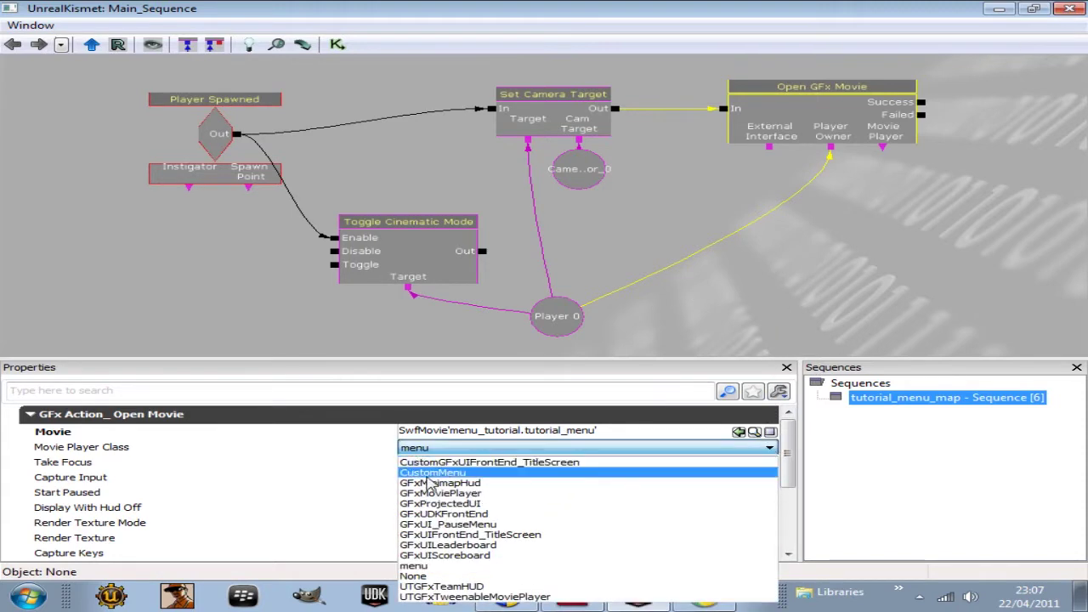
left_click(769, 448)
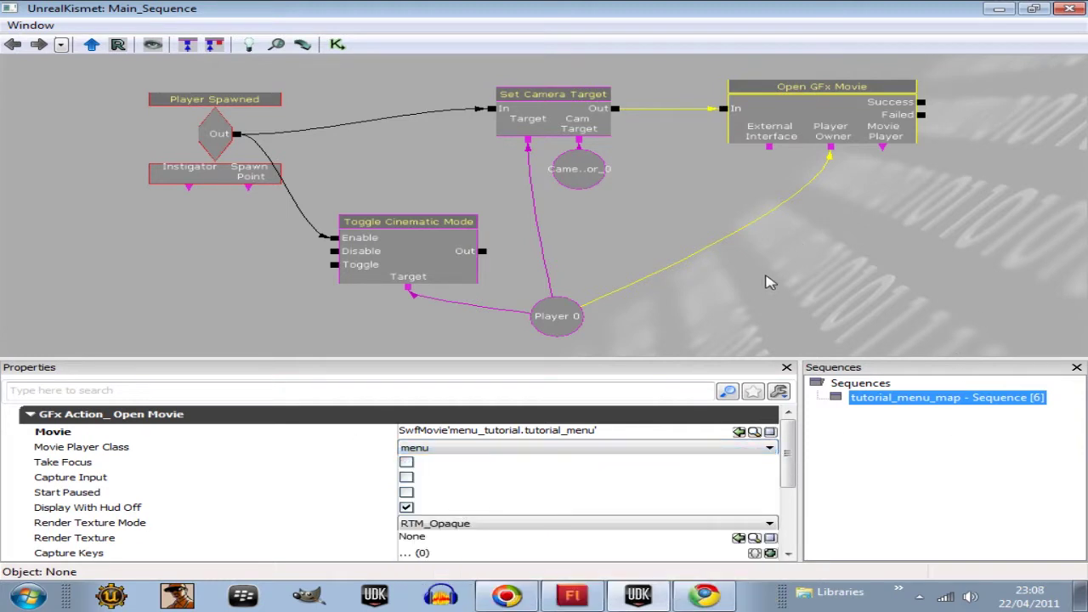
left_click_drag(769, 282, 841, 278)
left_click_drag(239, 217, 235, 220)
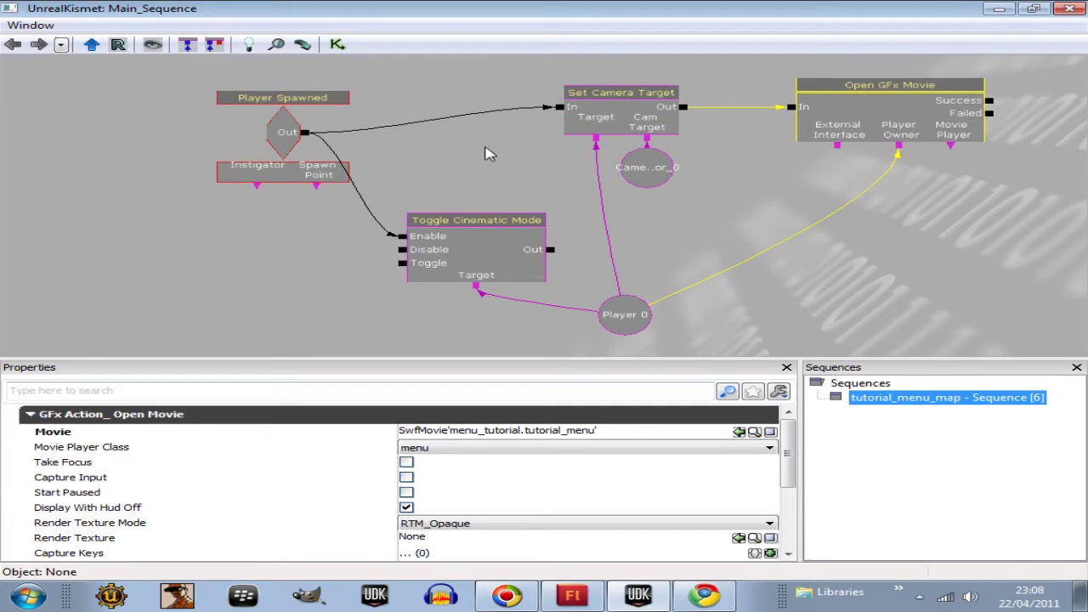
- Close Kismet and save all writable packages and the map
left_click(1069, 8)
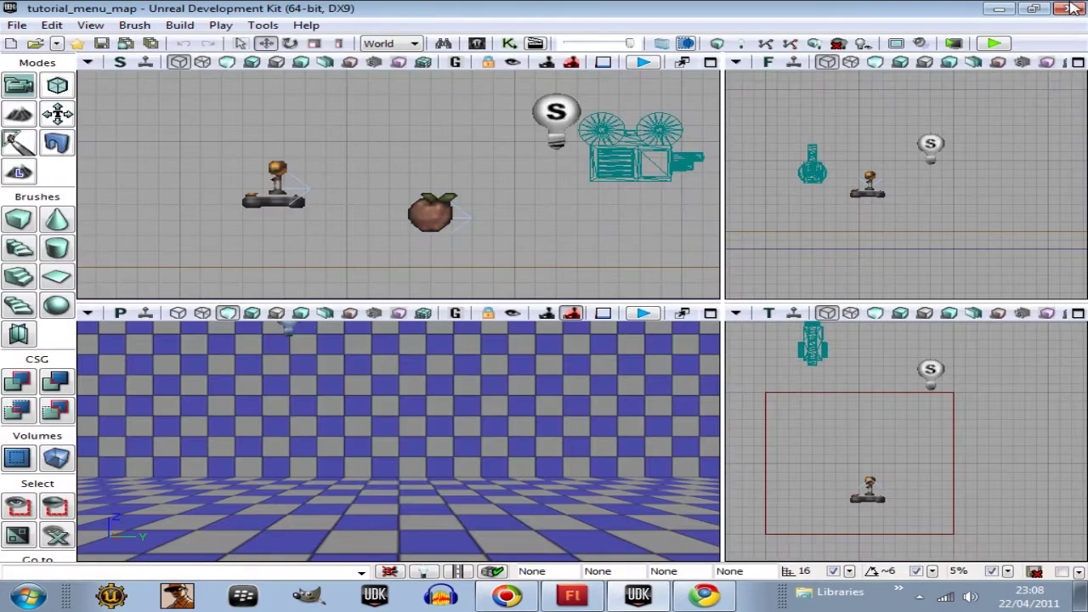
left_click(17, 25)
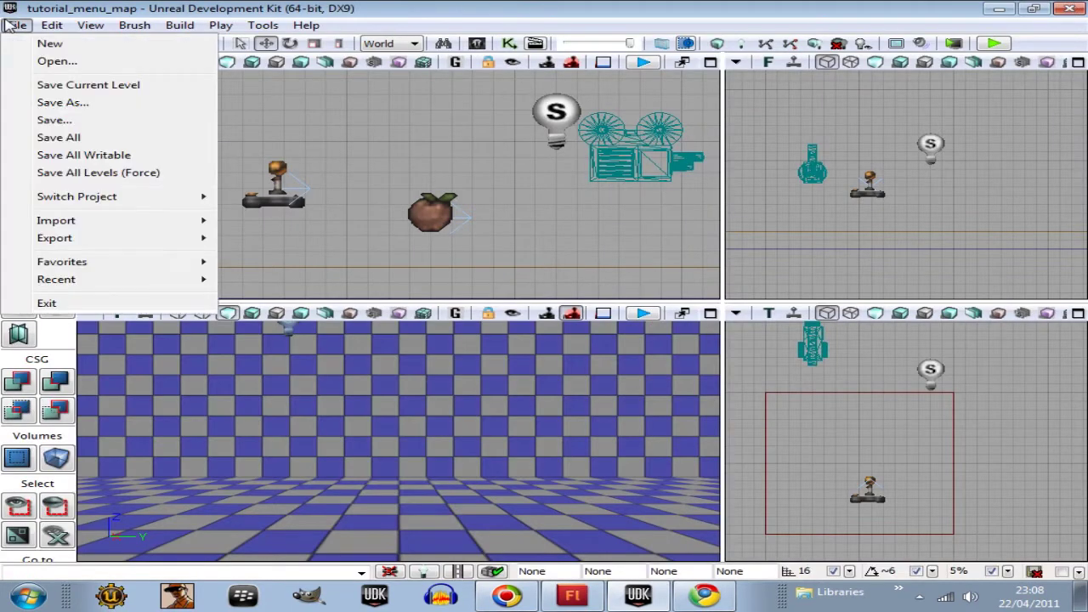
left_click(76, 156)
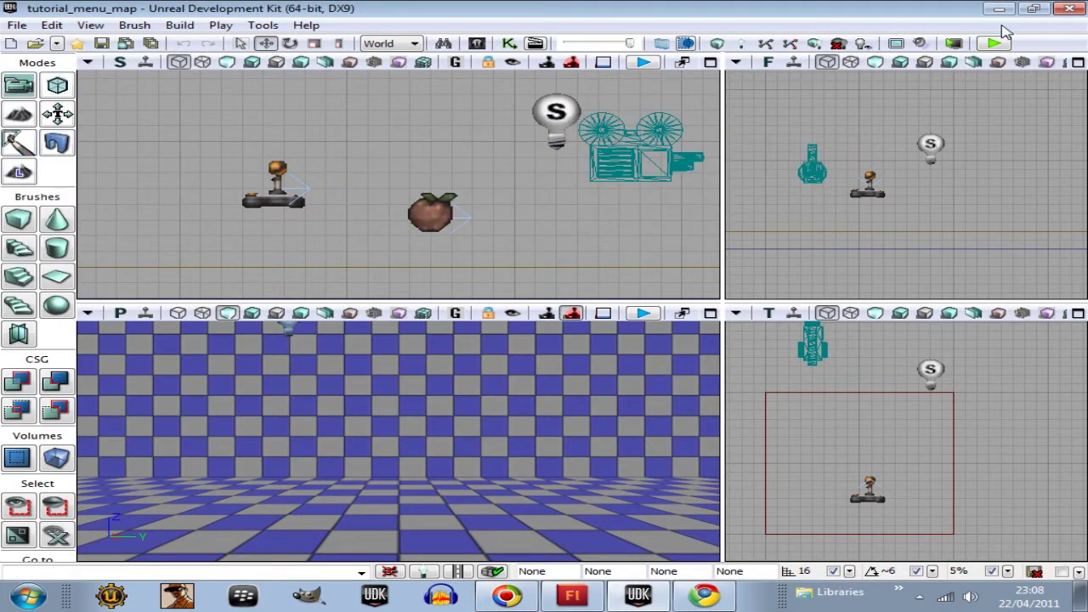
- Close UDK and browse from Computer to C:\UDK\UDK-2011-04\UDKGame
left_click(1069, 9)
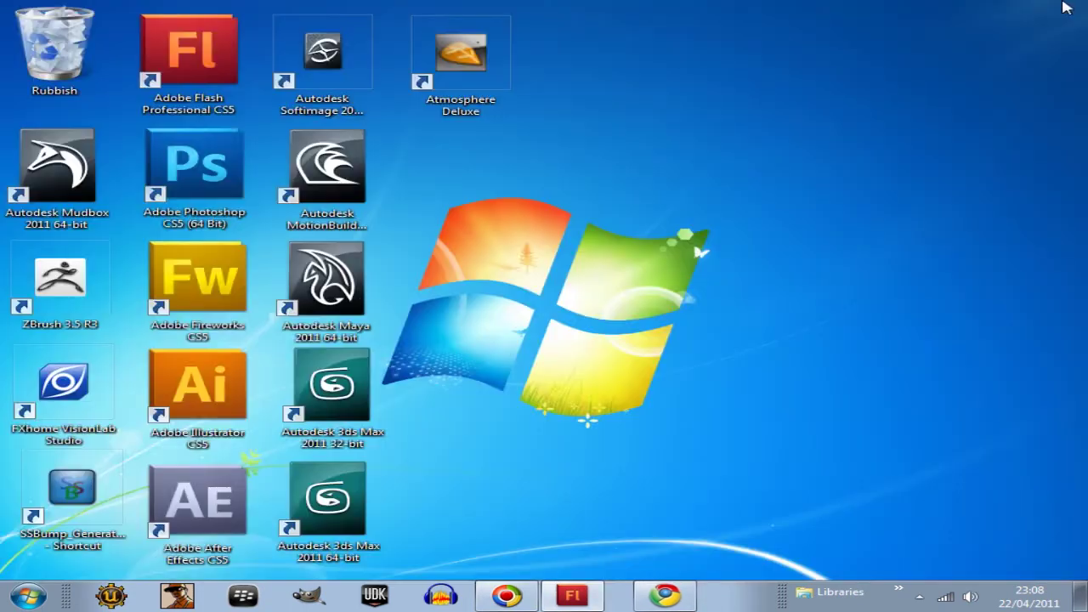
left_click(20, 600)
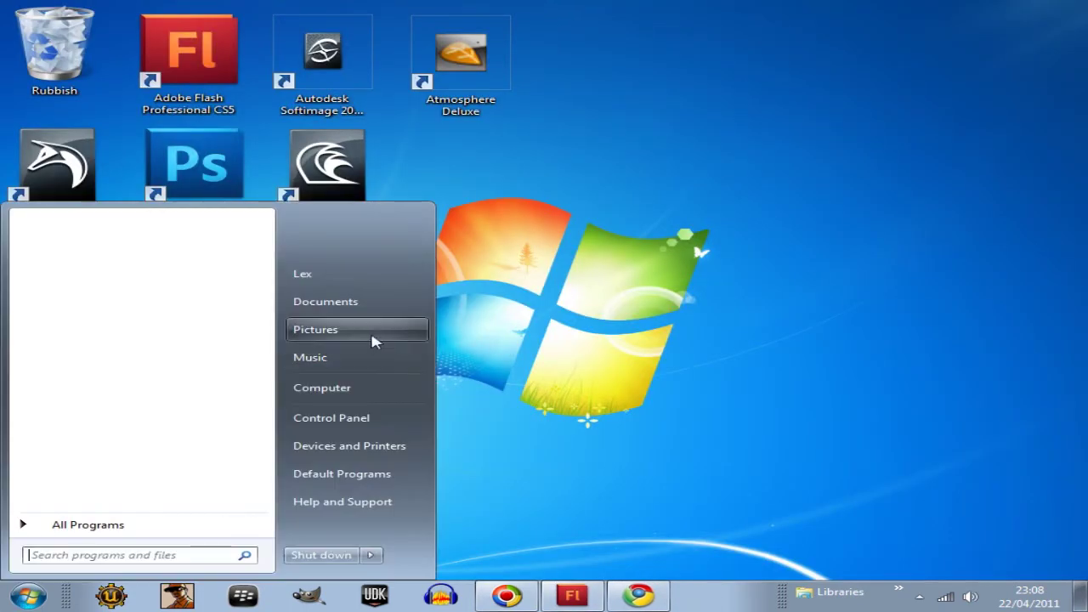
left_click(323, 399)
double_click(315, 232)
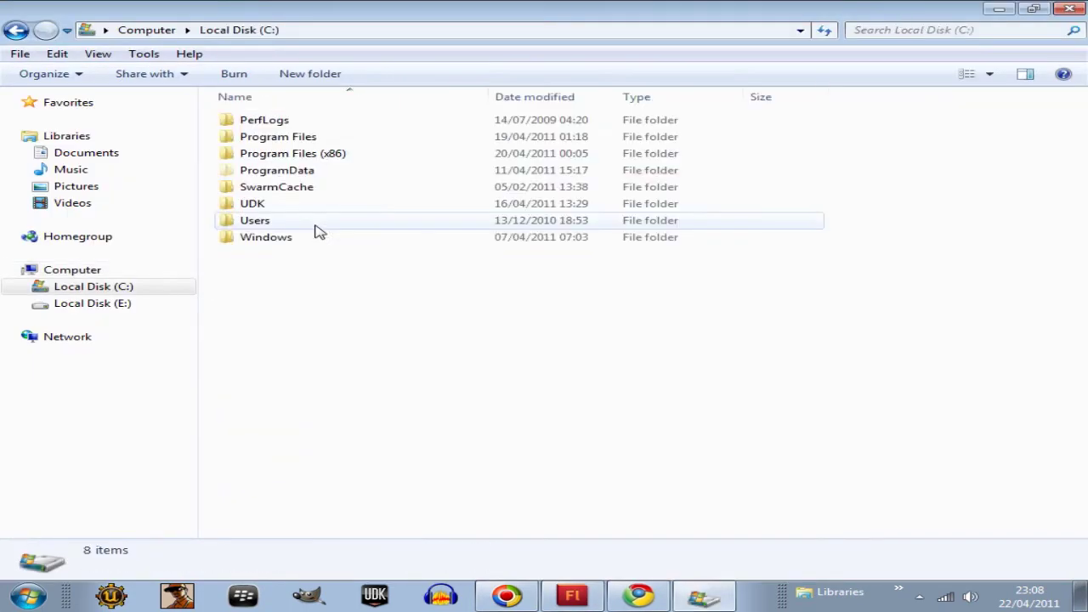
double_click(248, 206)
double_click(257, 124)
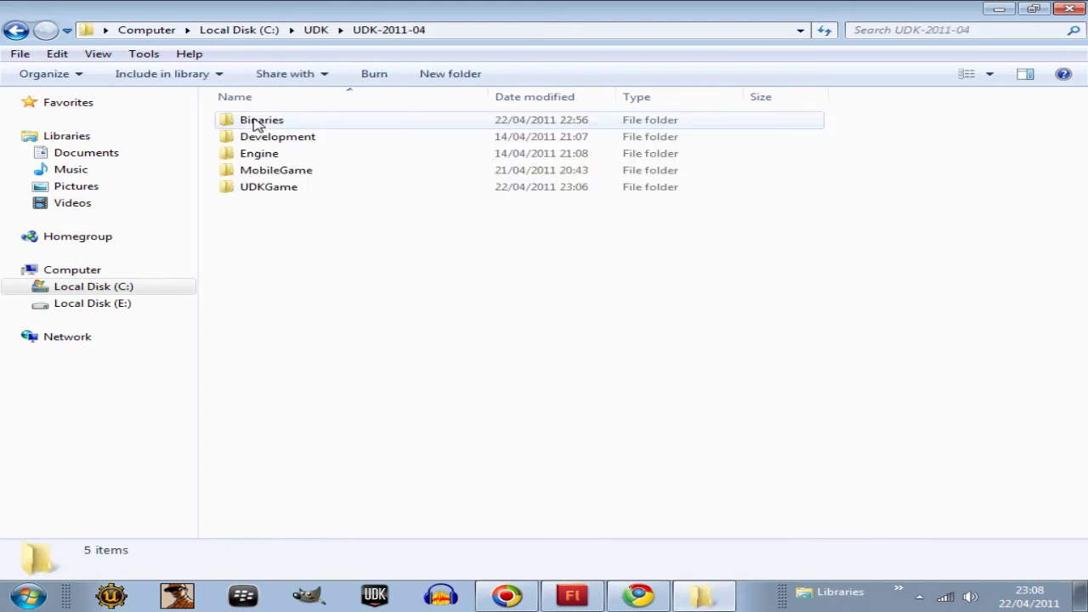
double_click(253, 188)
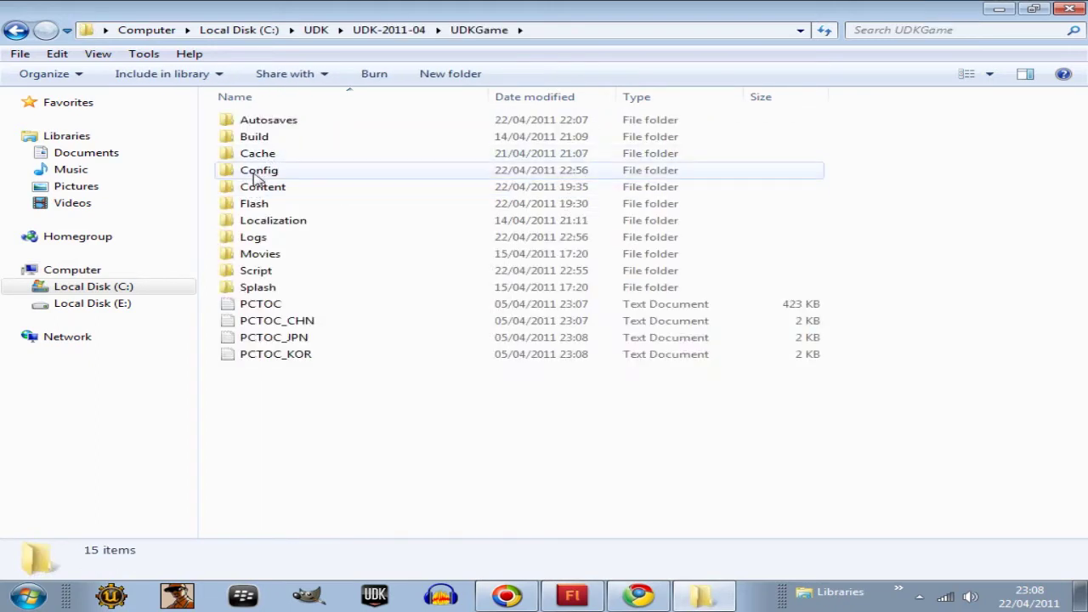
- Open DefaultGame from the Config folder in Notepad, then minimize it
double_click(260, 170)
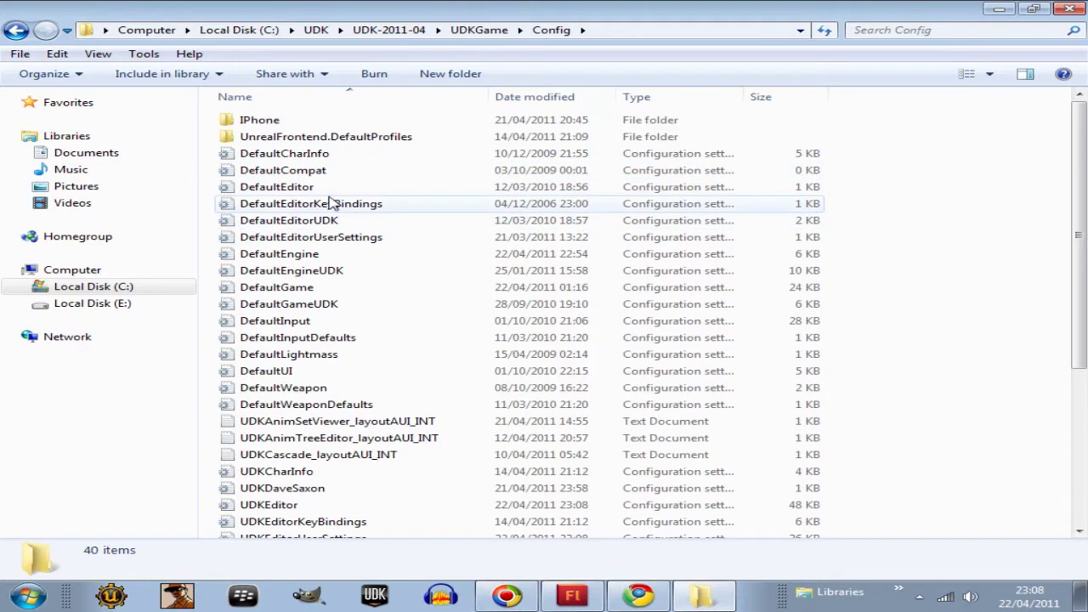
double_click(249, 293)
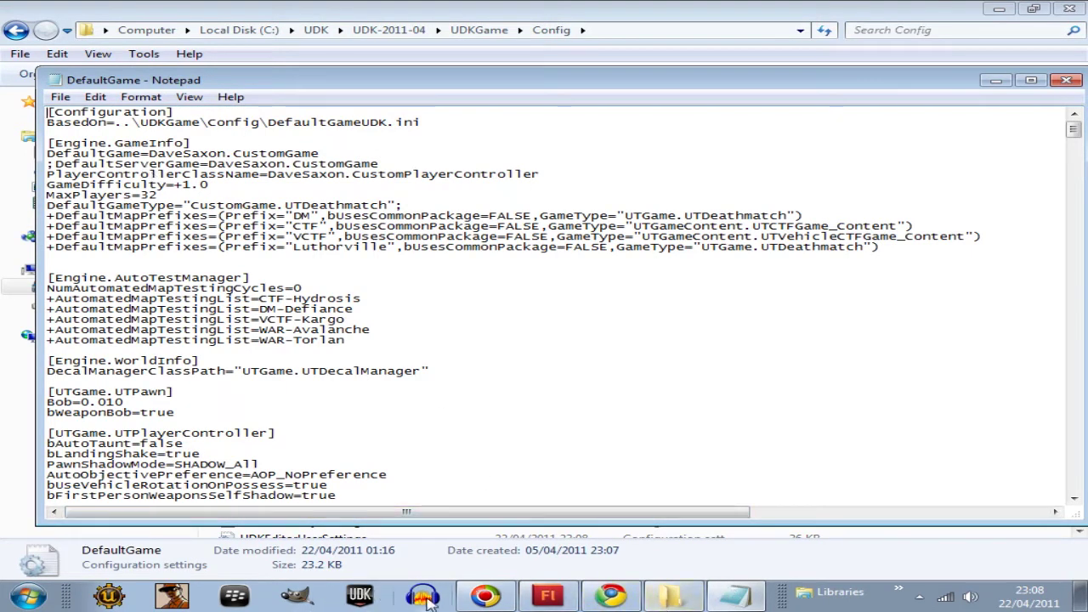
left_click(996, 80)
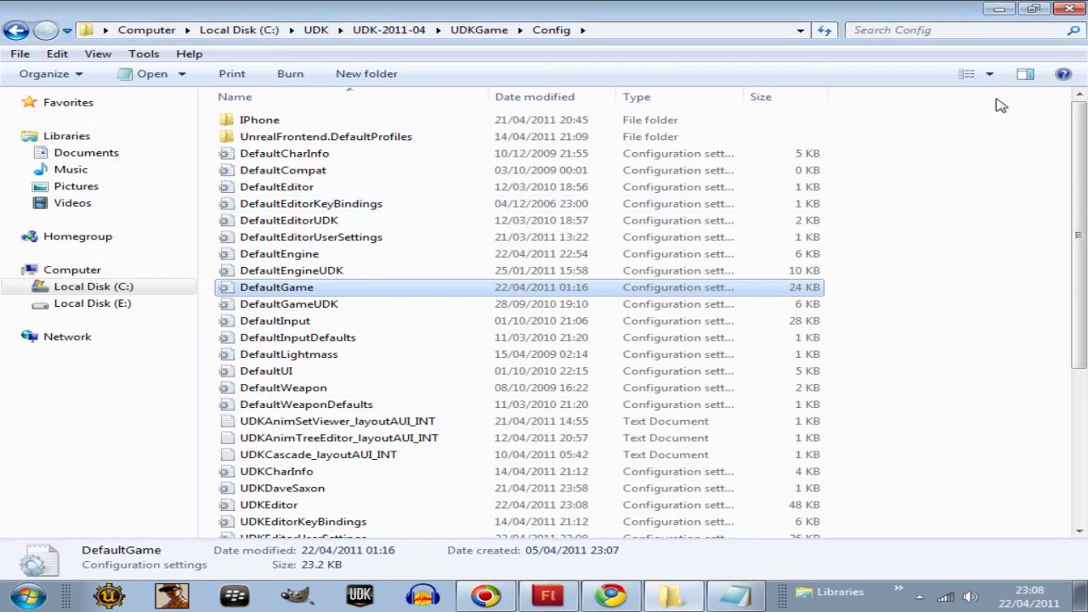
- Delete the UDKGame config file to the Recycle Bin
left_click_drag(1081, 314, 1073, 498)
left_click(283, 331)
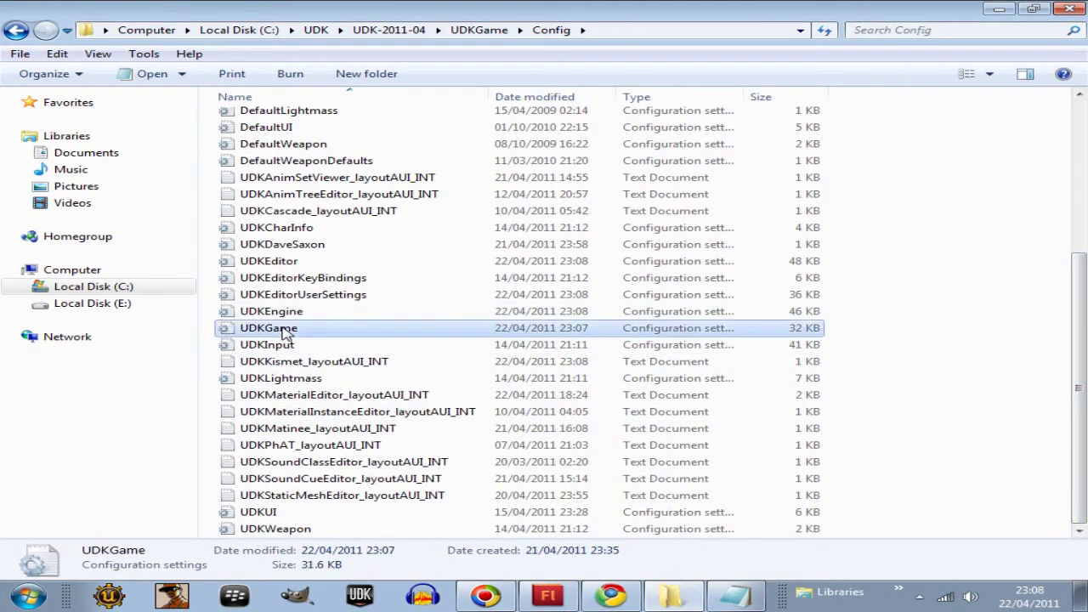
right_click(283, 332)
left_click(347, 274)
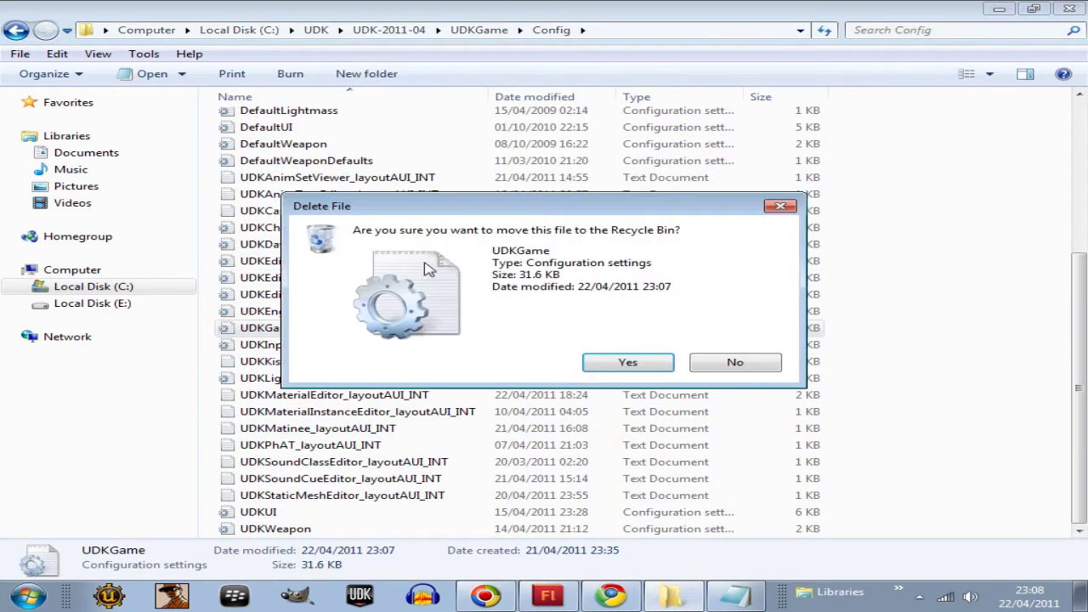
left_click(621, 360)
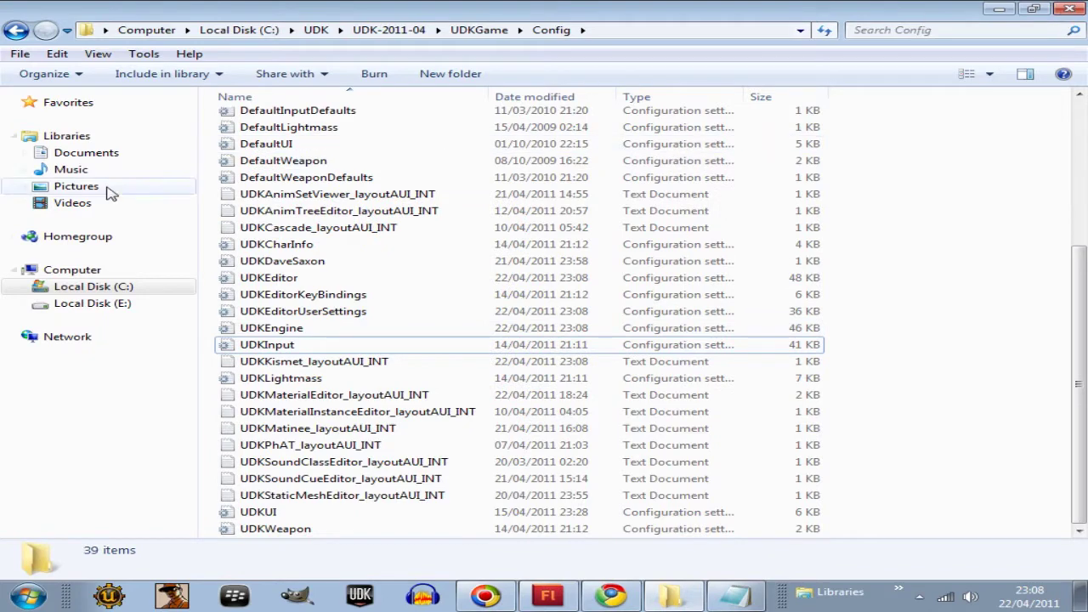
- Navigate to UDKGame\Content\DaveSaxon\Content\Maps\GFx_Menus and relaunch the UDK editor
left_click(14, 31)
left_click(15, 32)
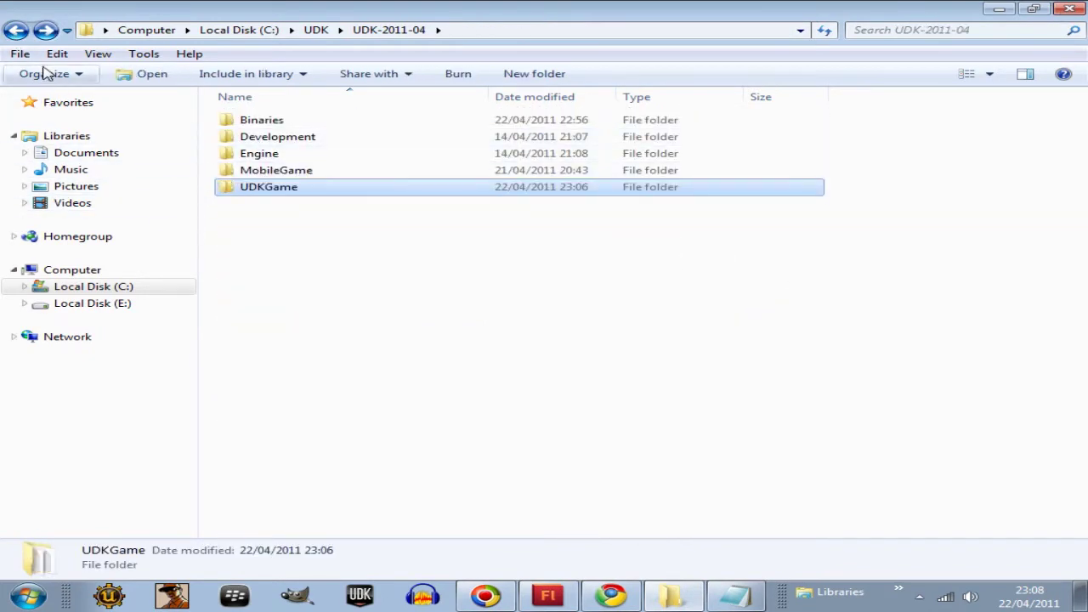
left_click(45, 31)
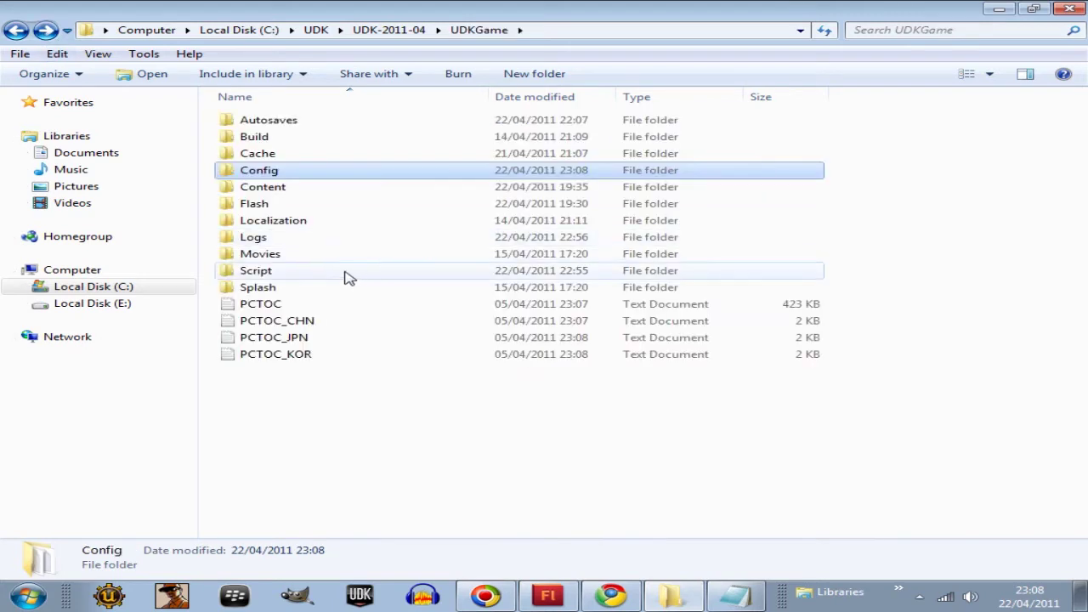
double_click(276, 191)
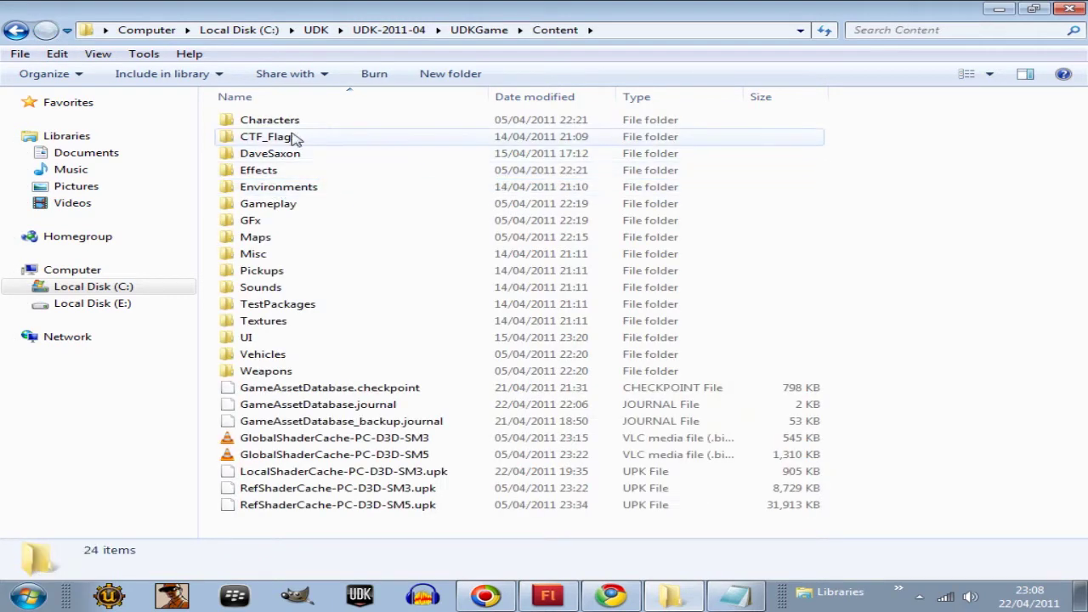
double_click(246, 152)
double_click(275, 123)
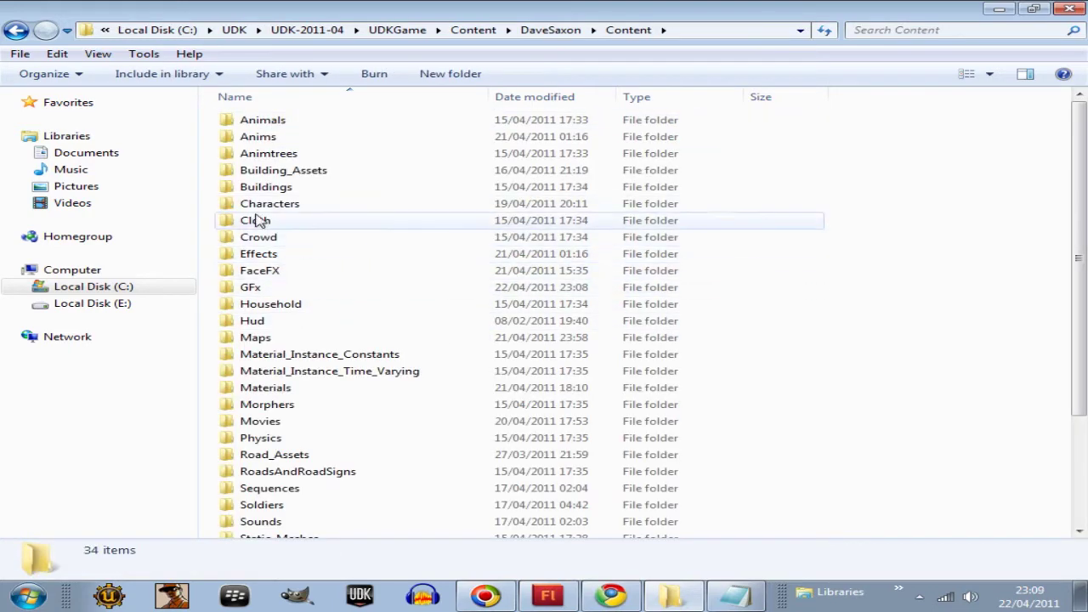
double_click(280, 338)
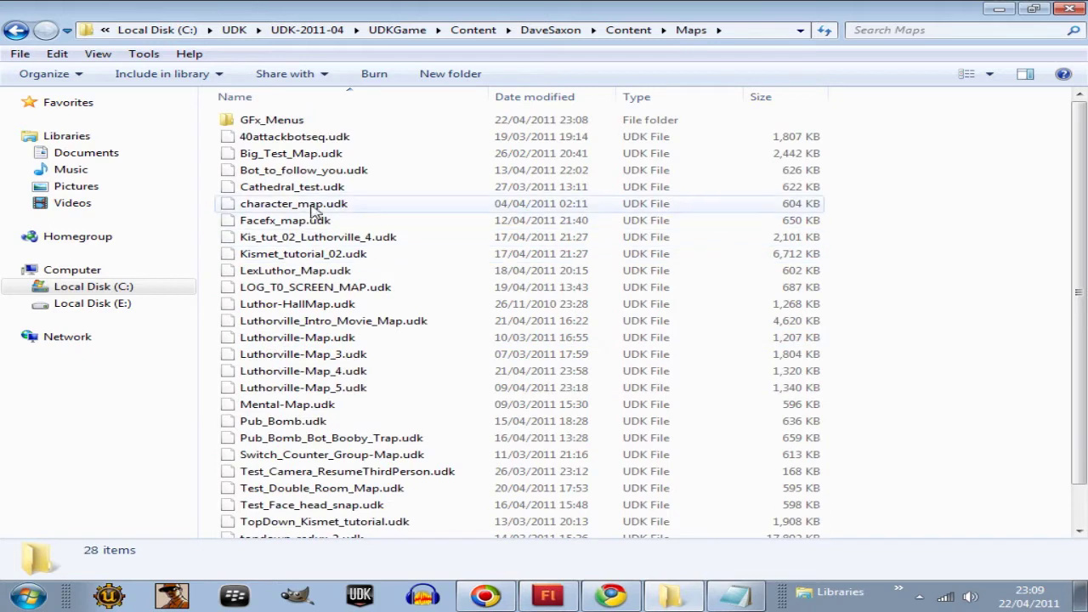
double_click(263, 121)
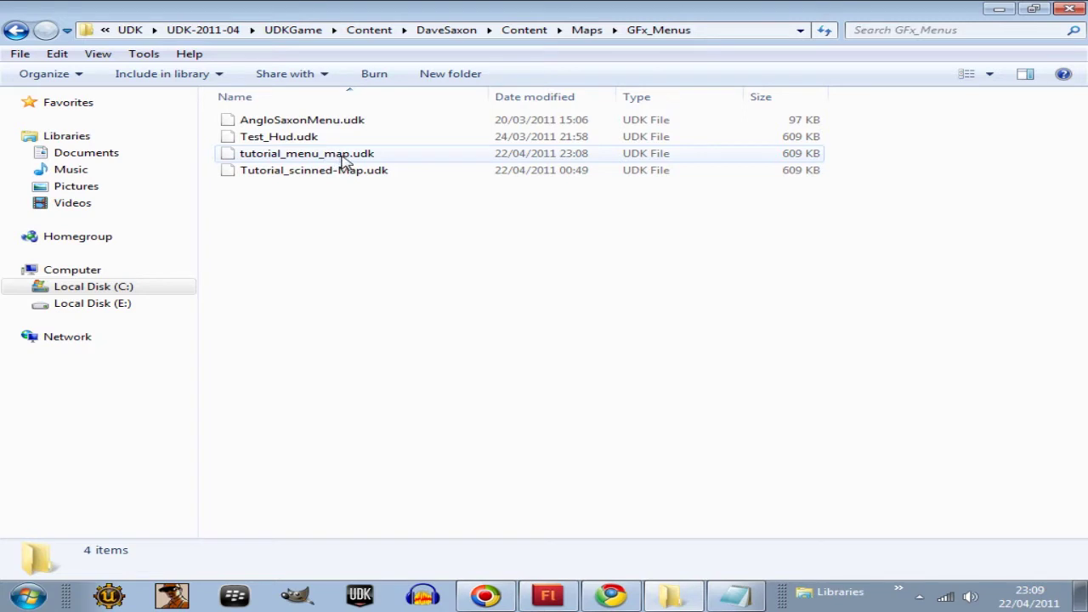
left_click(361, 595)
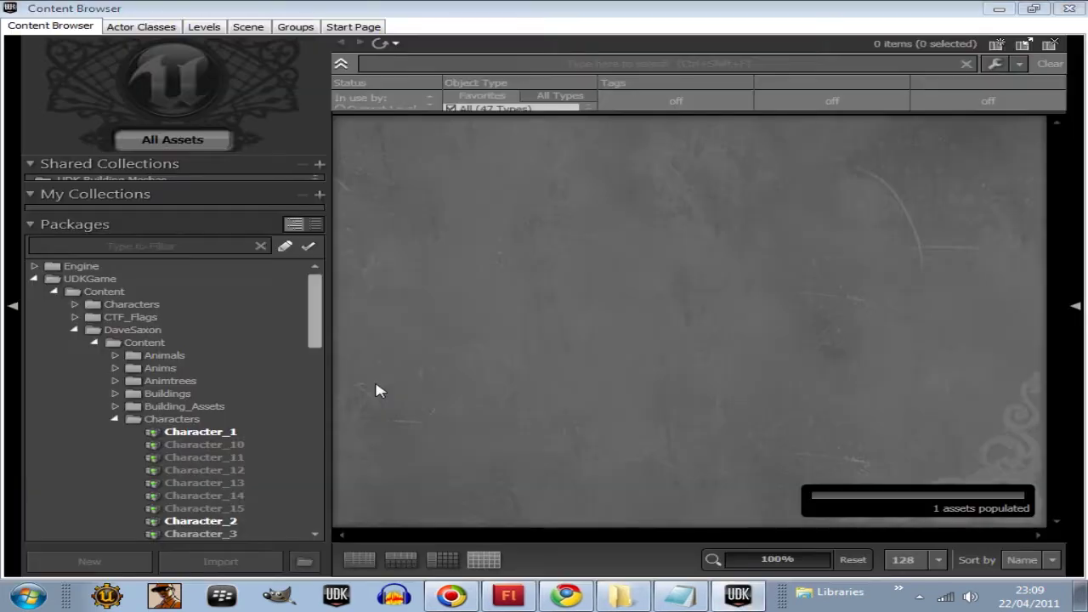
left_click(1069, 9)
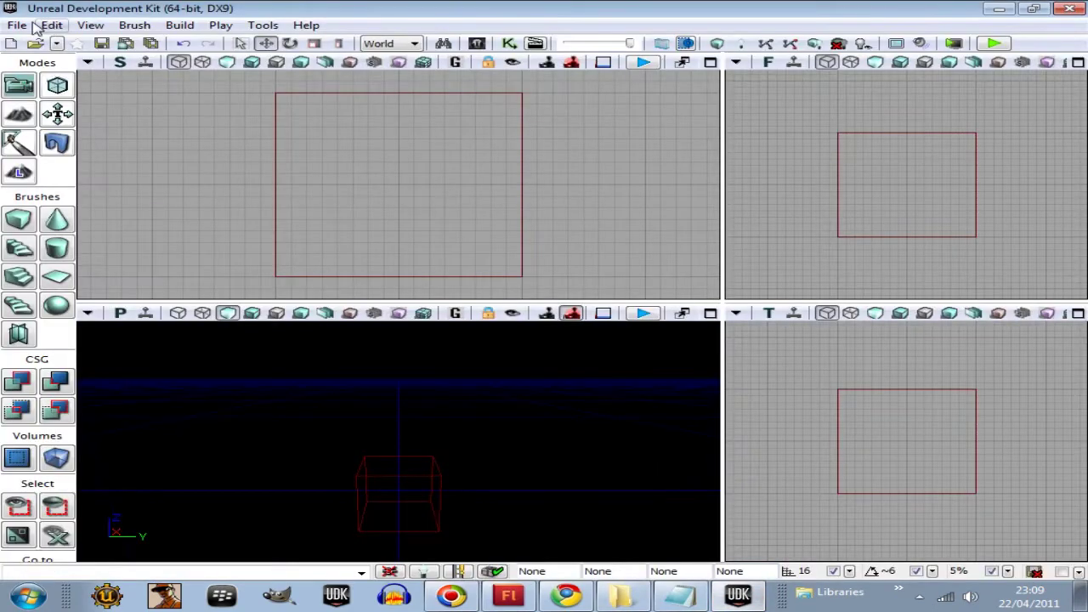
- Open tutorial_menu_map.udk and play-test its MAIN MENU in the viewport, stopping with Esc
left_click(23, 28)
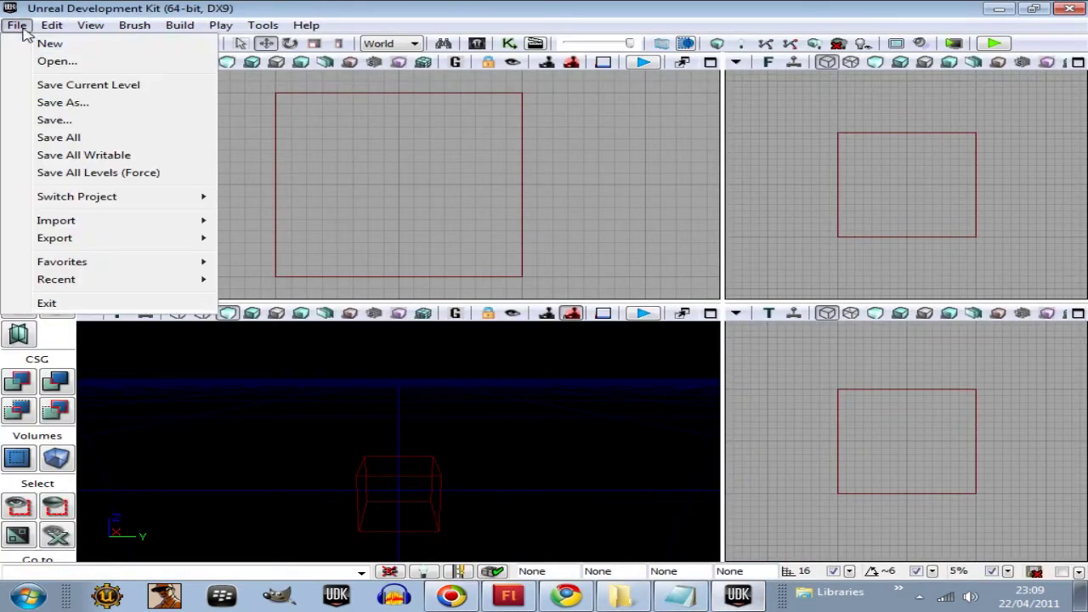
left_click(56, 61)
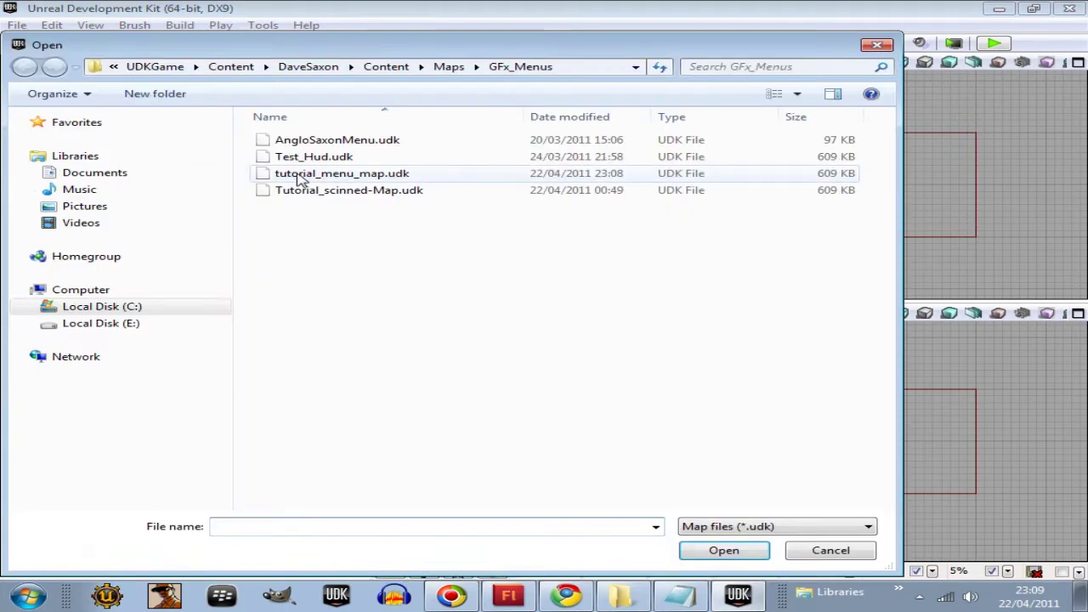
double_click(361, 174)
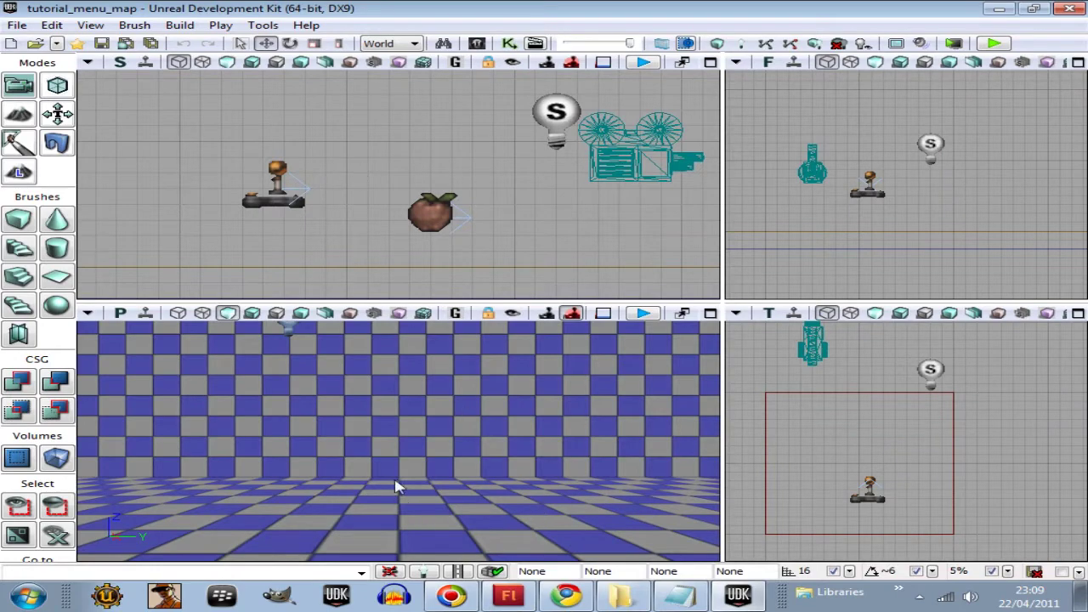
left_click(644, 322)
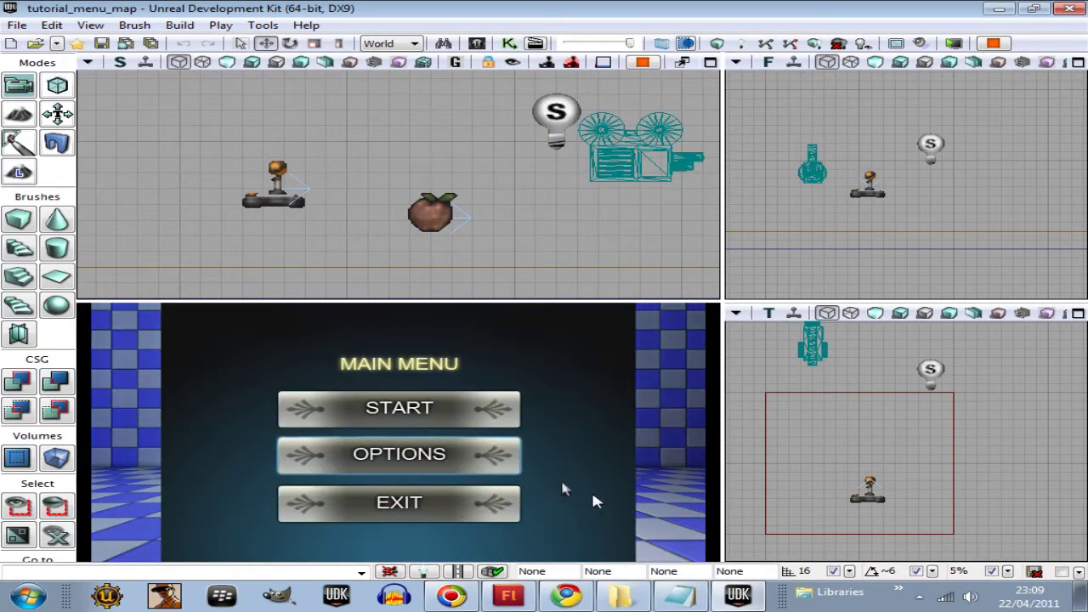
key("Escape")
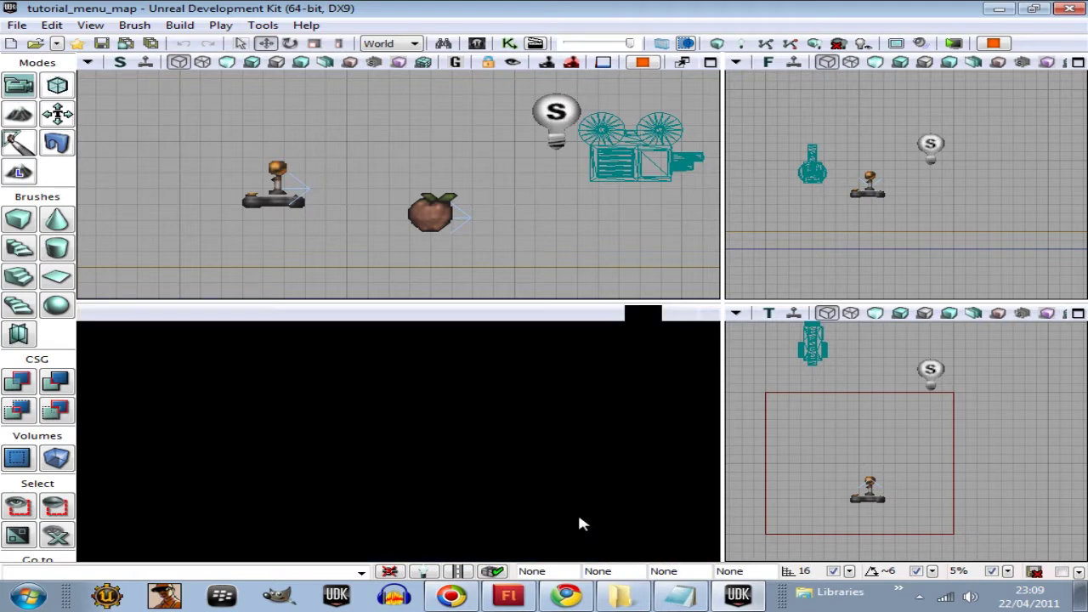
- Close UDK, copy the tutorial_menu_map file name, then review and close DefaultGame in Notepad
left_click(1068, 9)
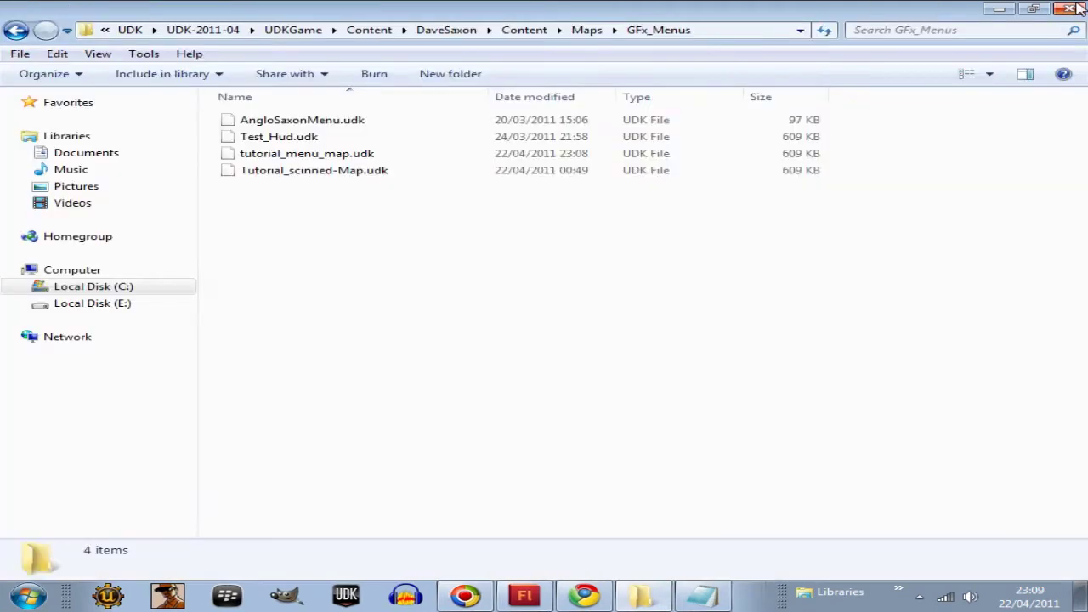
left_click(280, 161)
right_click(280, 161)
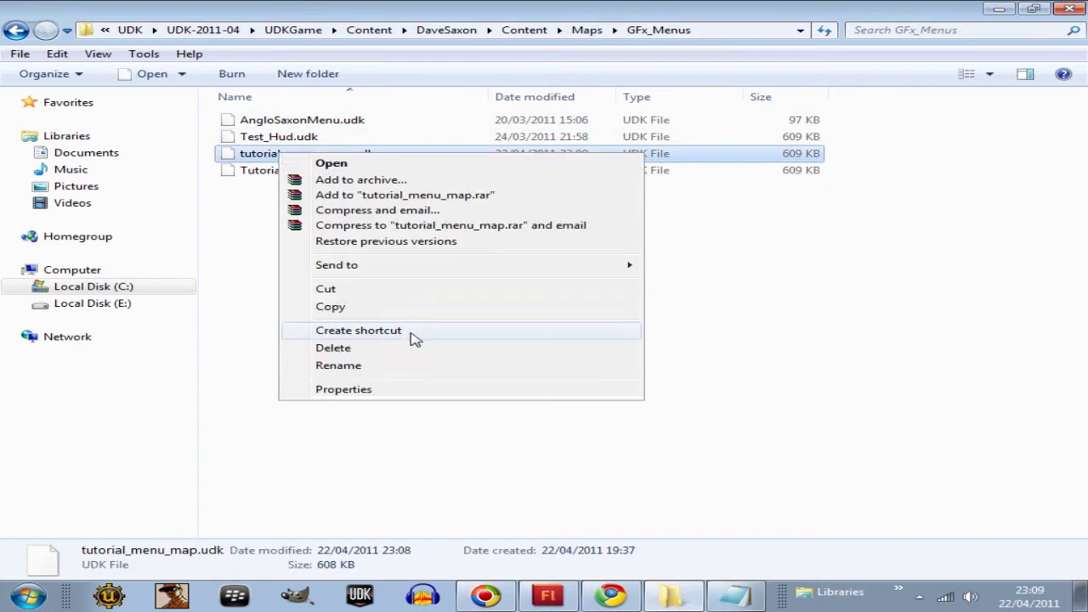
left_click(348, 367)
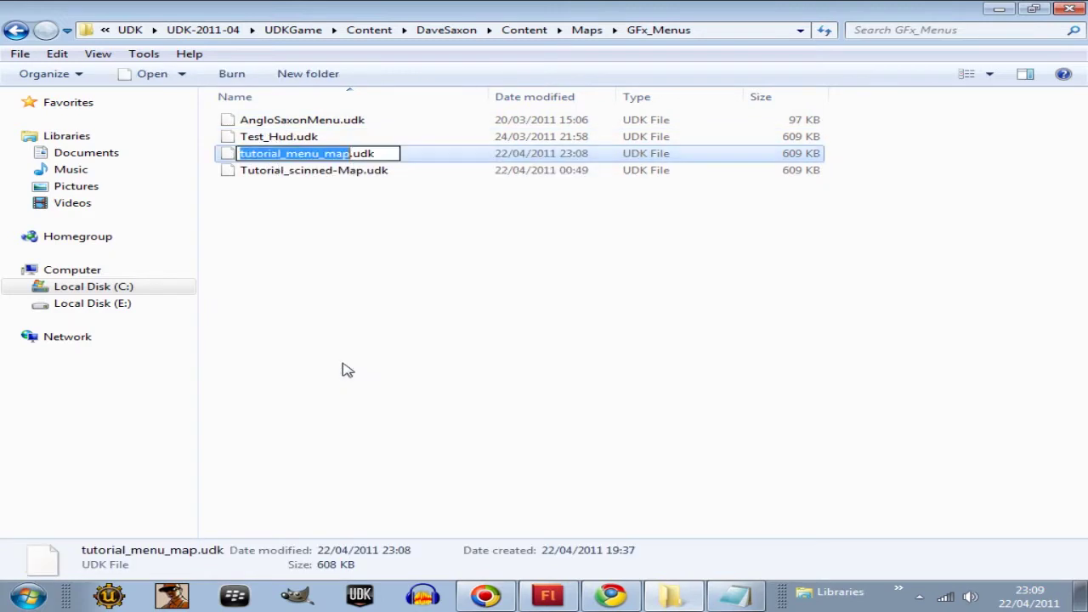
right_click(334, 157)
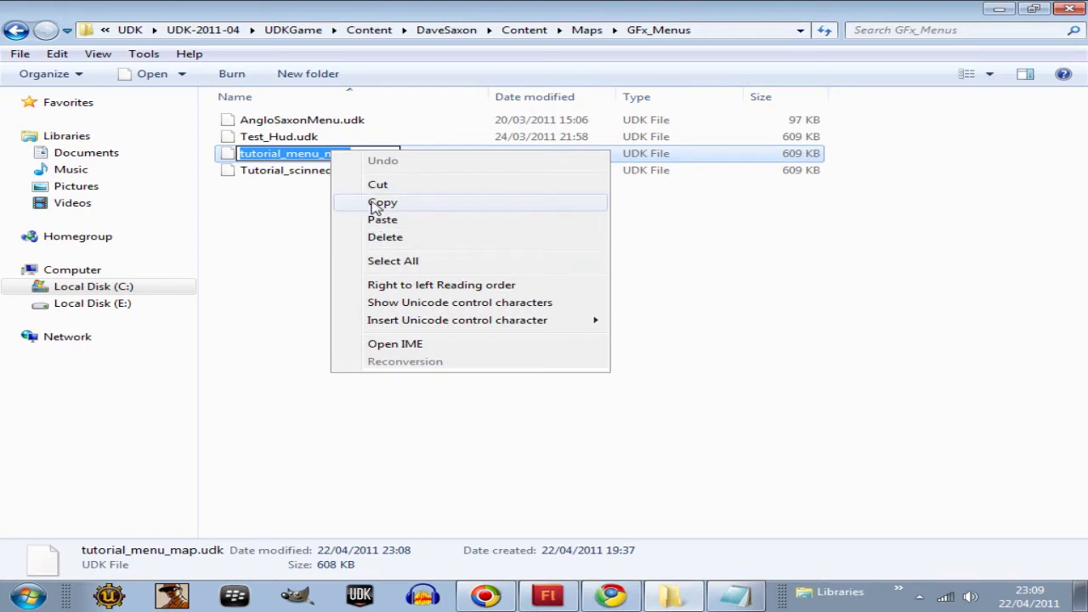
left_click(374, 204)
left_click(335, 317)
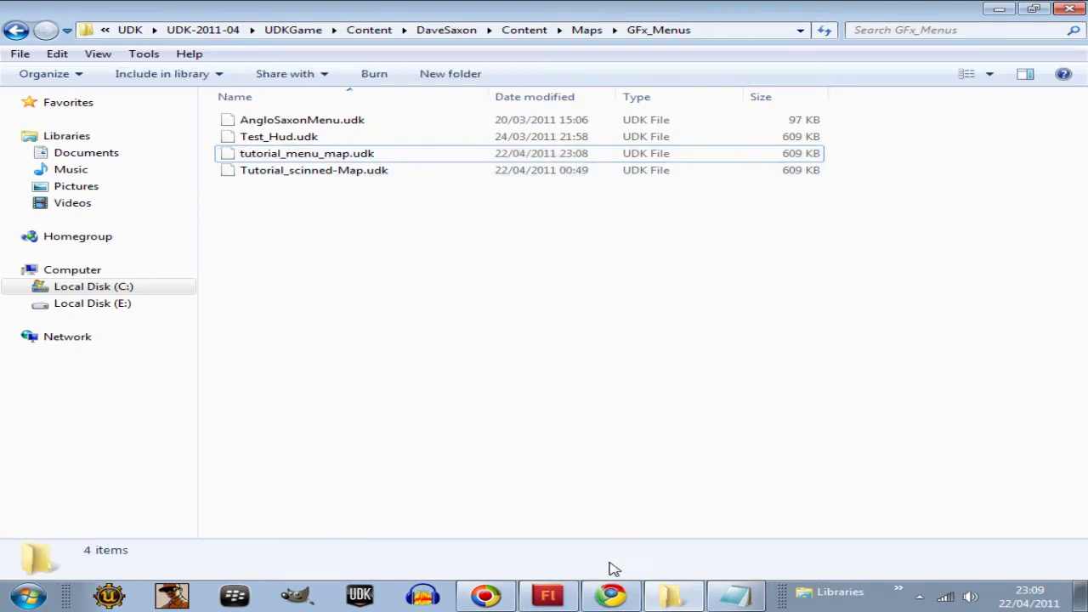
left_click(735, 595)
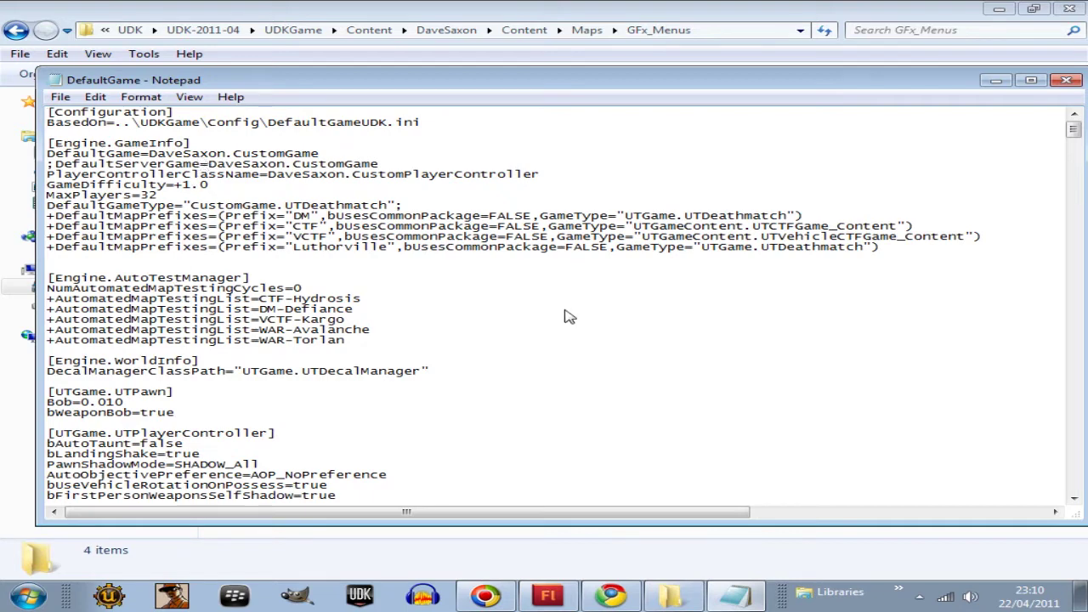
left_click(1066, 80)
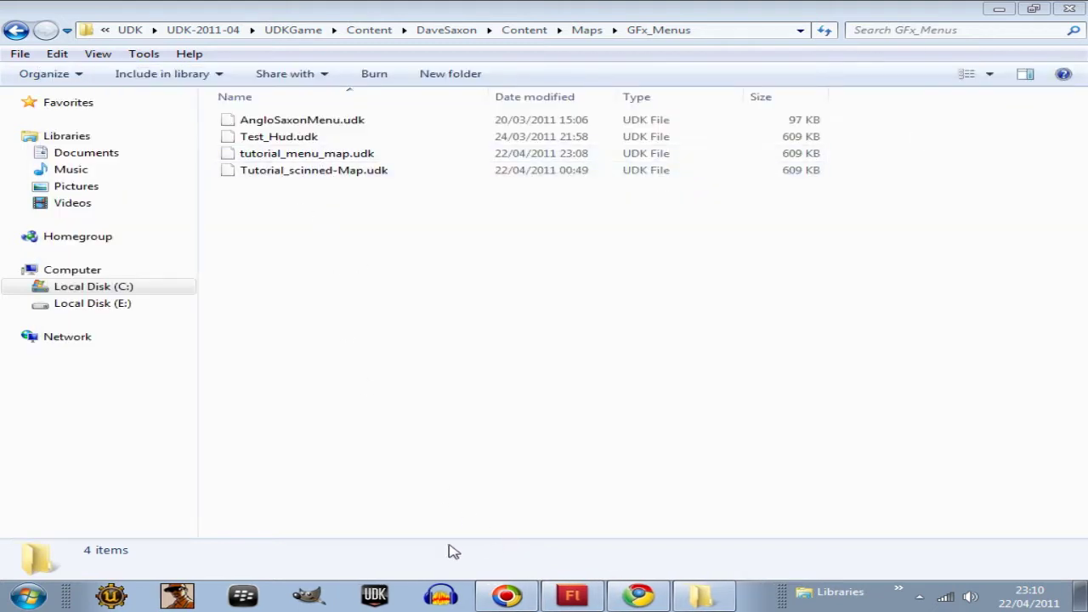
- Go back from GFx_Menus to UDK-2011-04, then open UDKGame\Config\DefaultEngine in Notepad
left_click(704, 595)
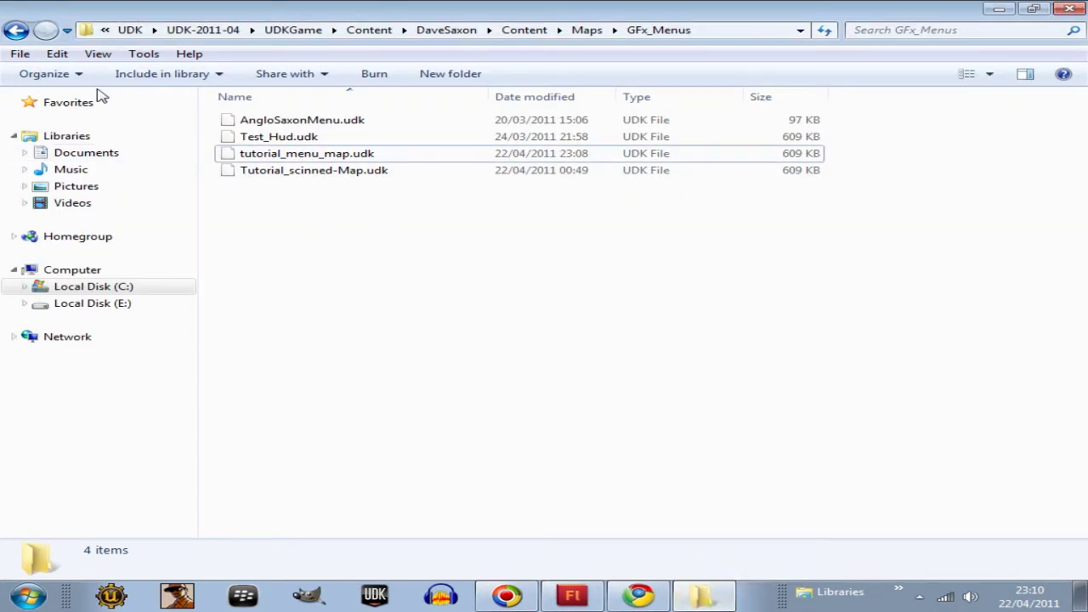
left_click(16, 31)
left_click(15, 31)
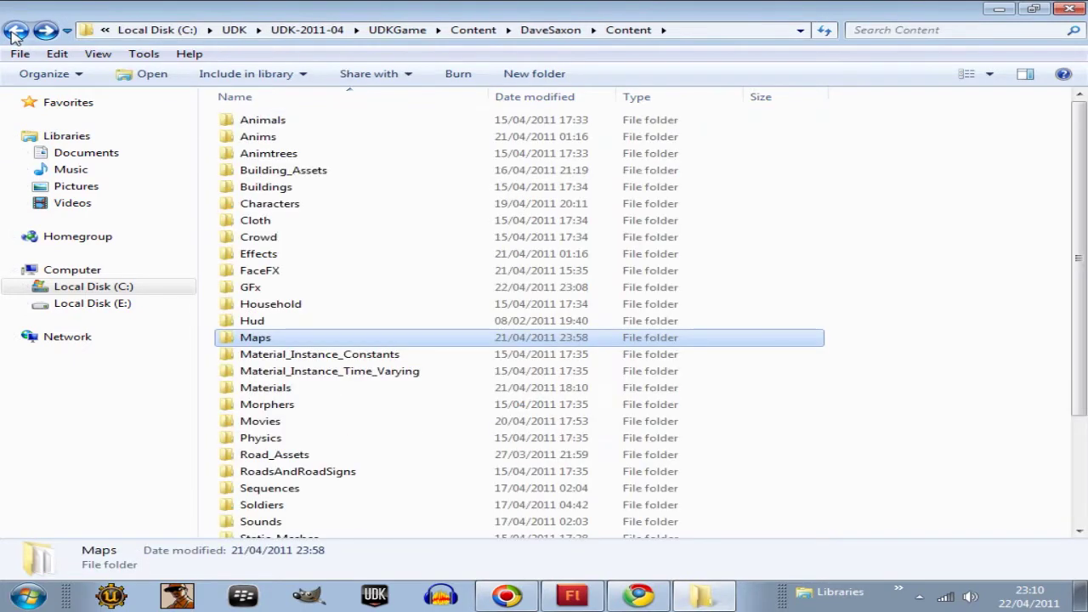
left_click(15, 31)
left_click(15, 31)
left_click(15, 31)
left_click(16, 31)
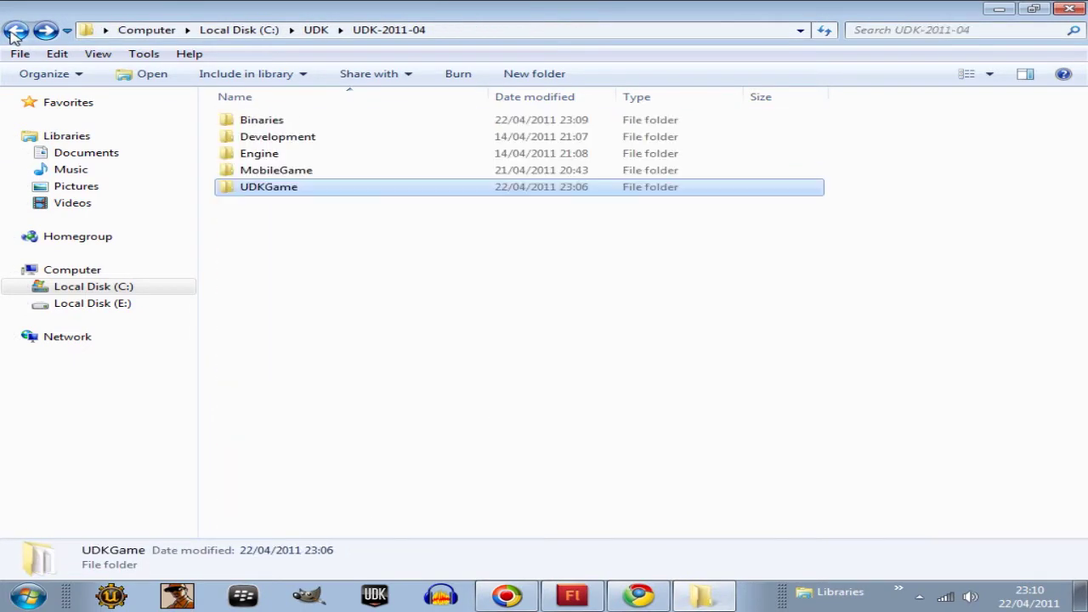
left_click(48, 39)
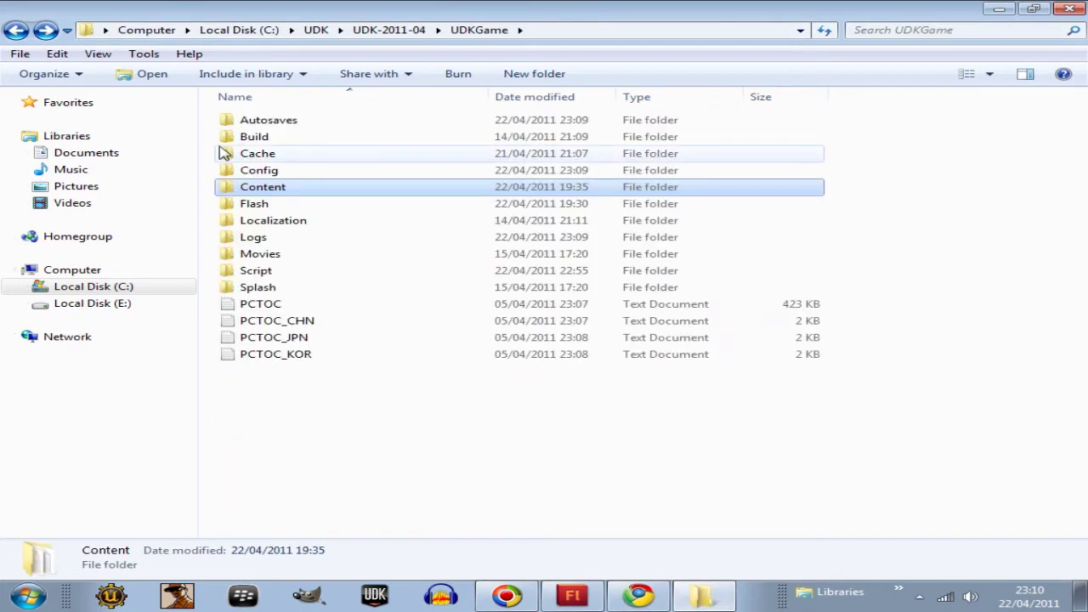
double_click(274, 170)
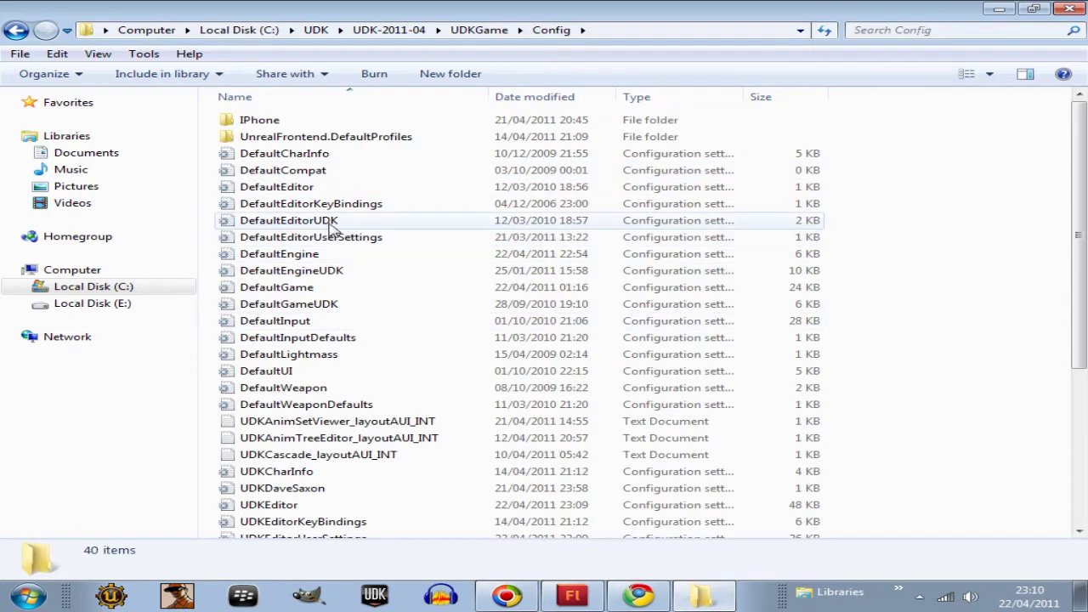
double_click(275, 254)
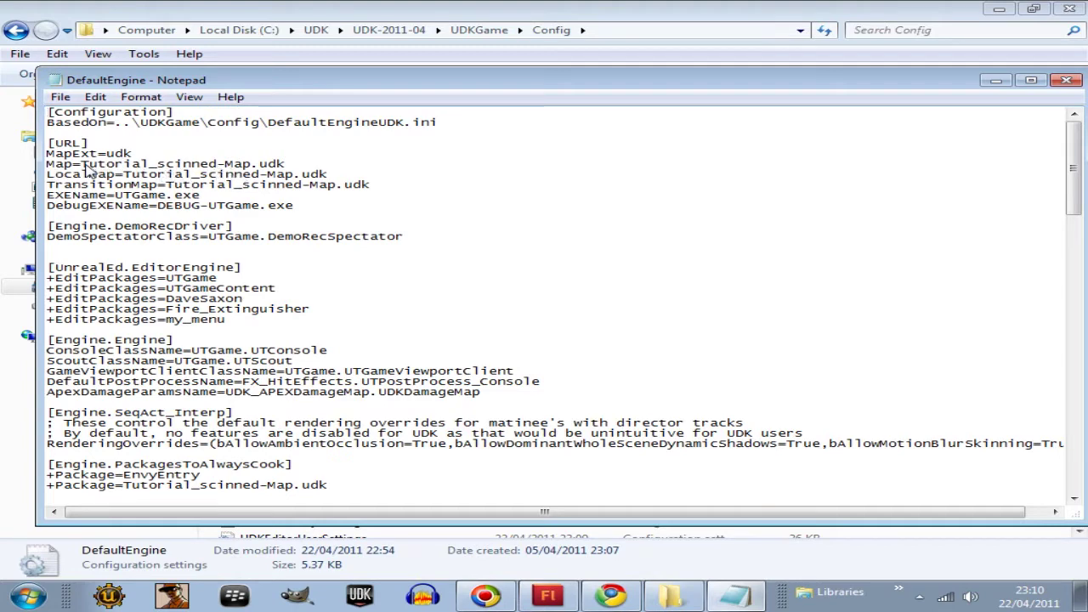
- Replace Tutorial_scinned-Map with tutorial_menu_map on the Map, LocalMap and TransitionMap lines
left_click_drag(82, 163, 253, 165)
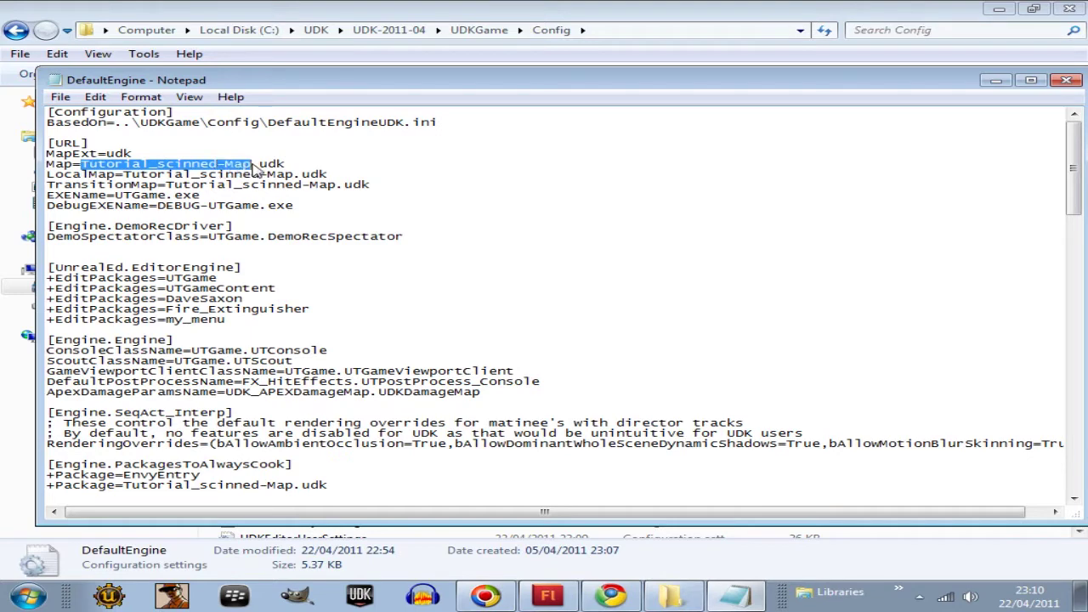
right_click(93, 166)
left_click(142, 229)
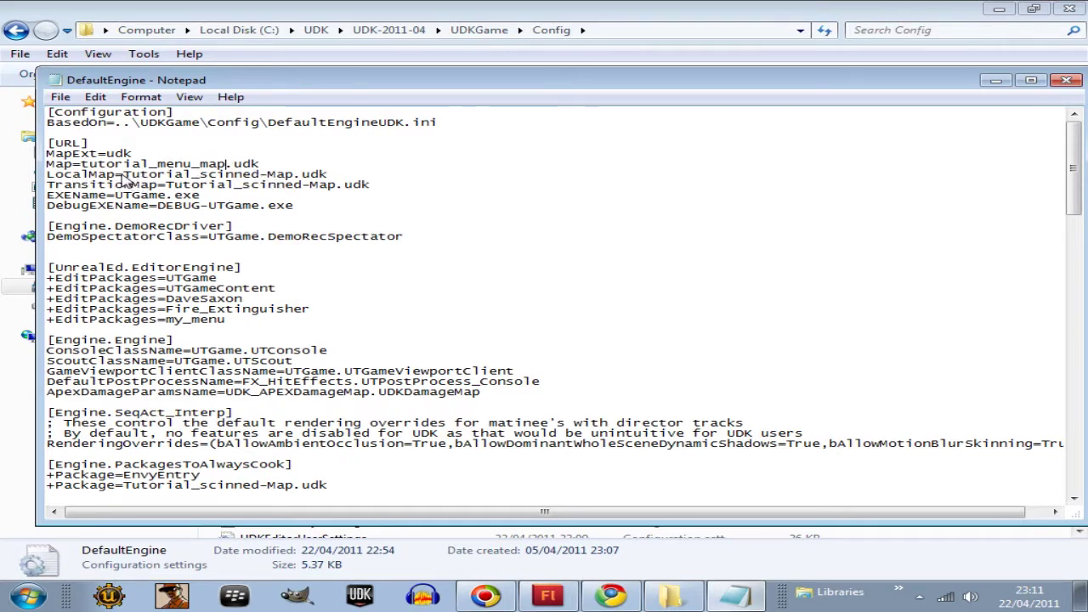
left_click_drag(124, 176, 286, 172)
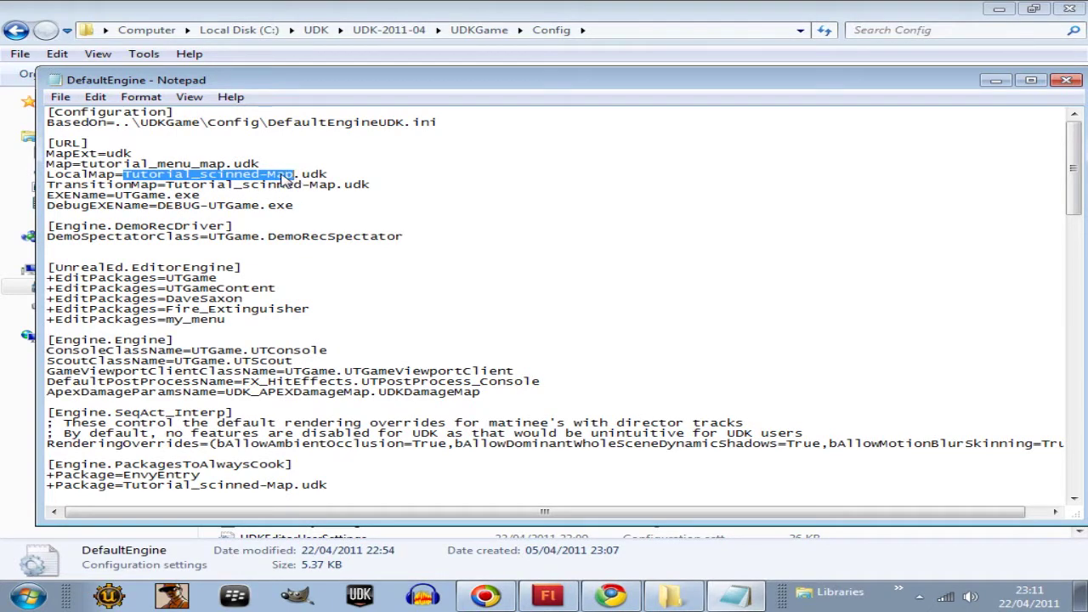
right_click(283, 179)
left_click(336, 242)
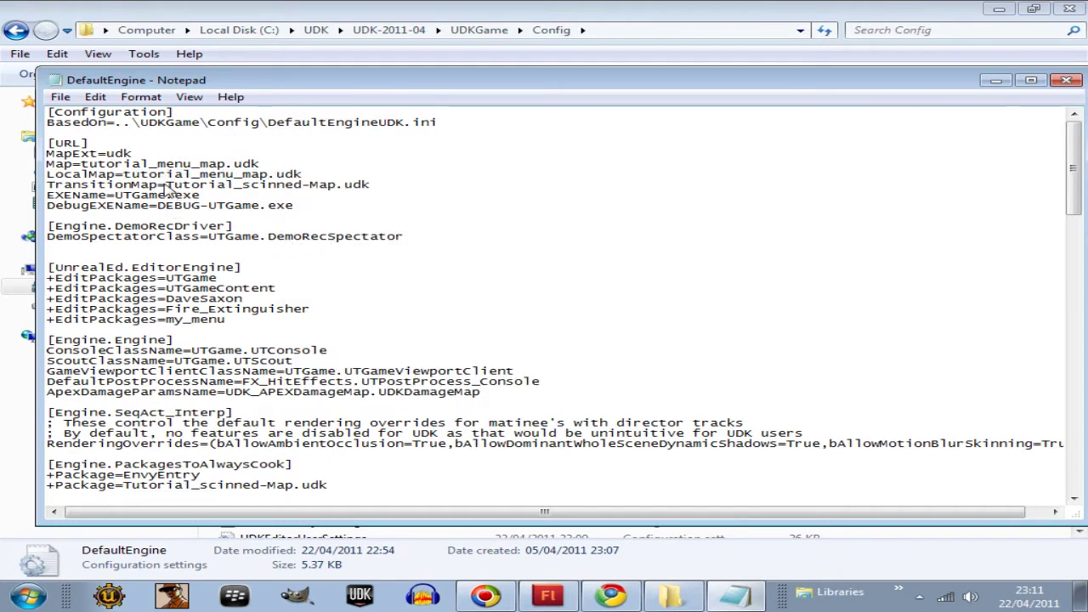
left_click_drag(167, 186, 337, 188)
right_click(302, 194)
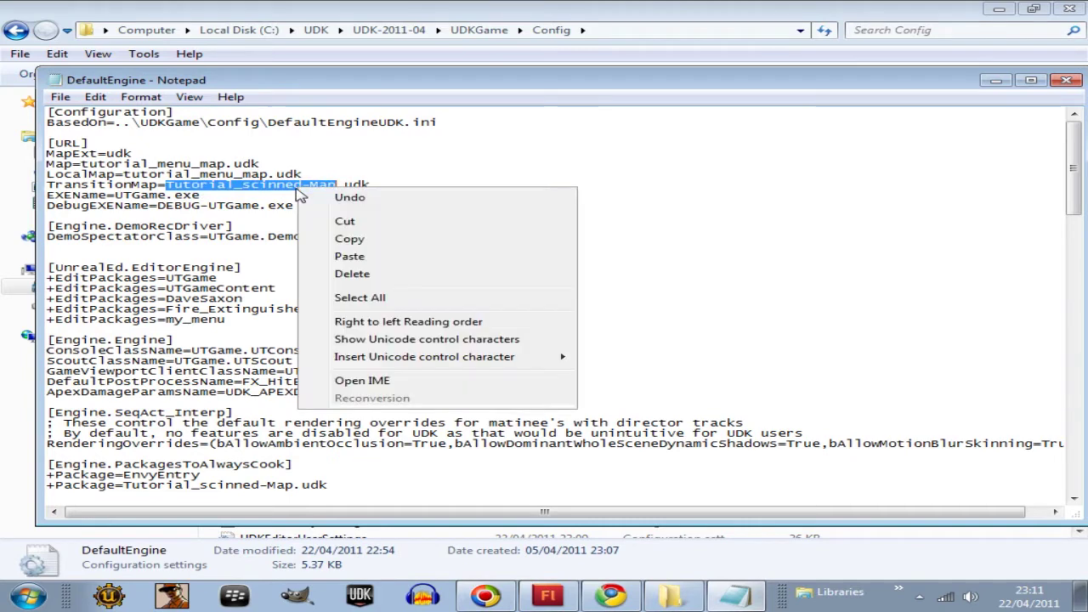
left_click(355, 255)
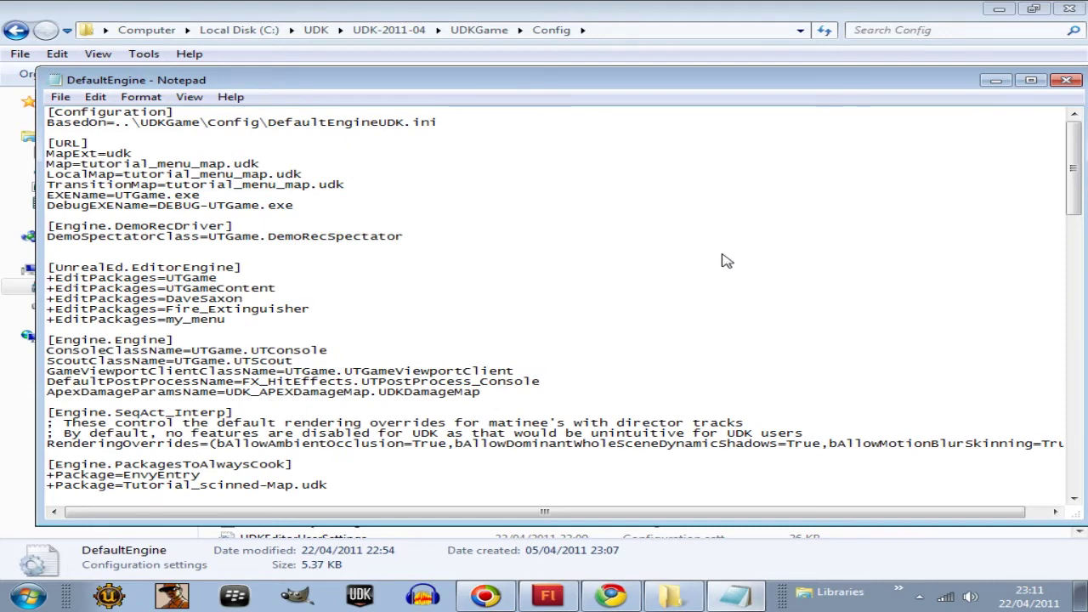
- Save the DefaultEngine file, then minimize Notepad and the Explorer window to reveal the desktop
left_click(60, 97)
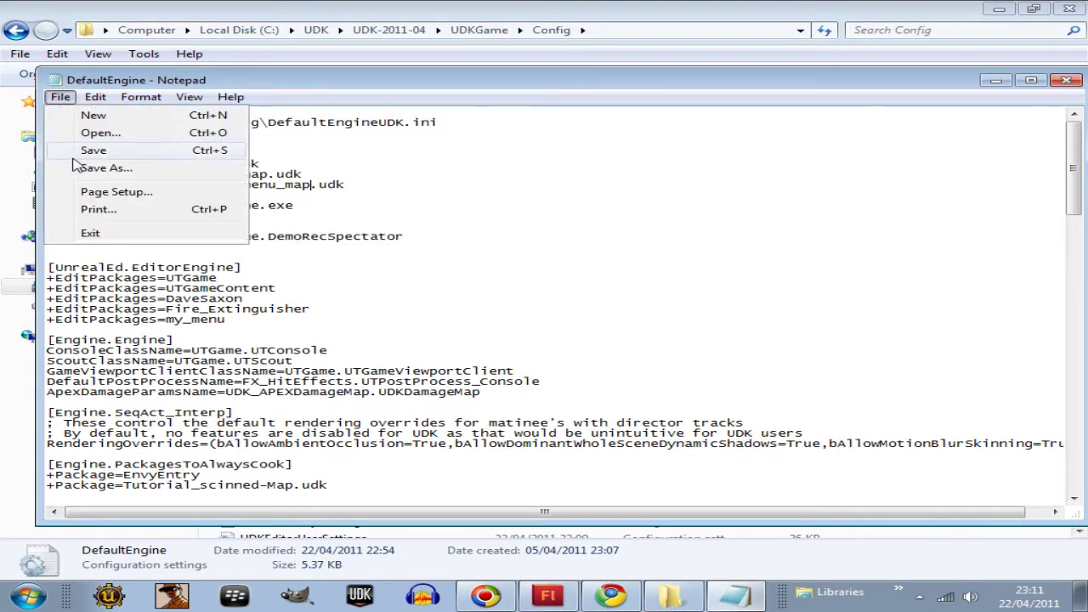
left_click(92, 150)
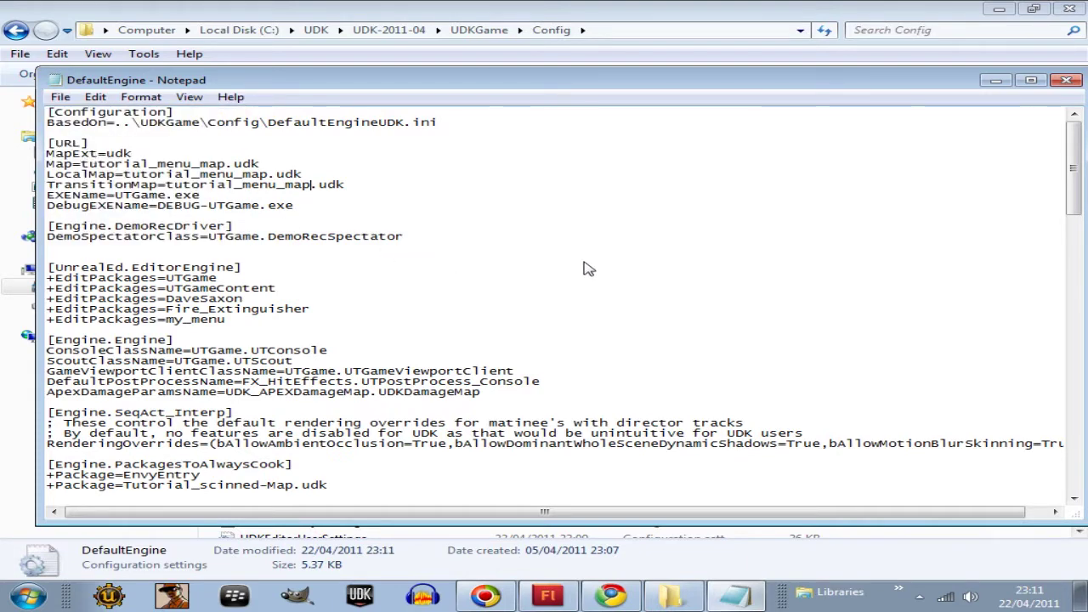
left_click(996, 83)
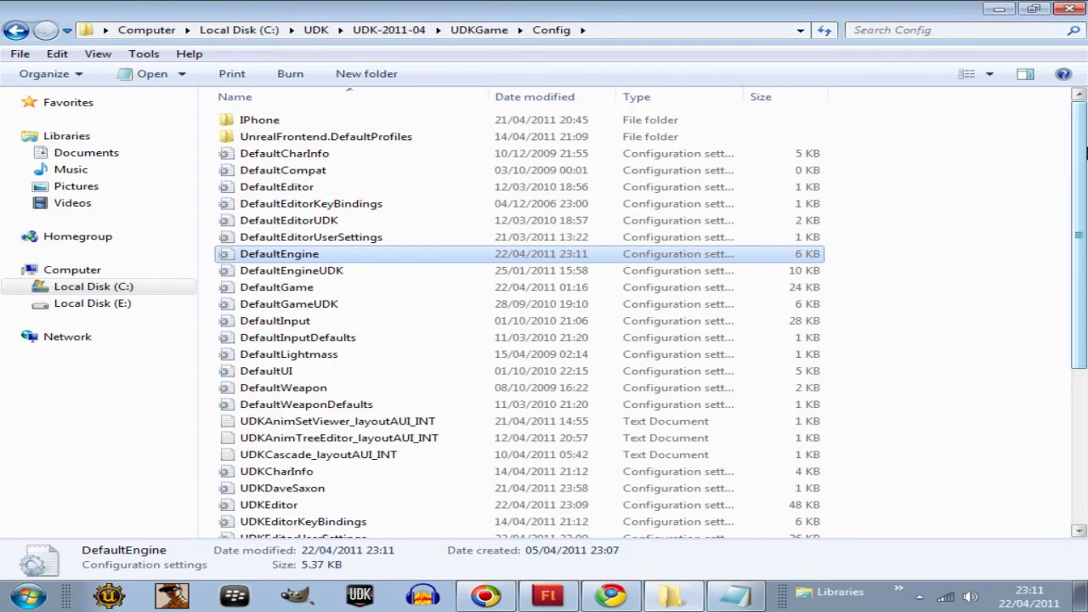
left_click_drag(1075, 170, 1069, 120)
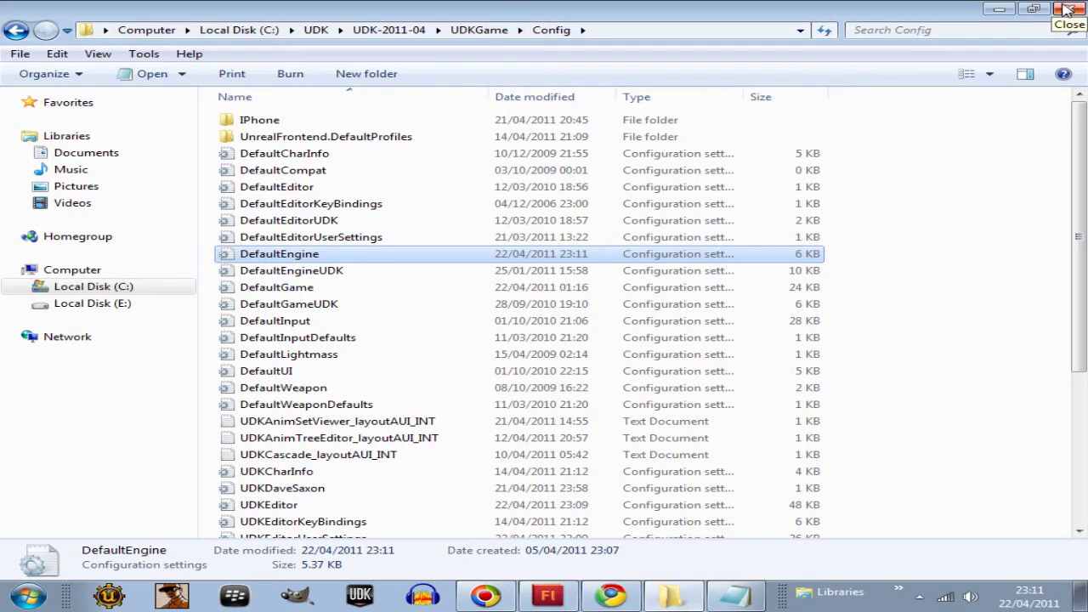
left_click(999, 8)
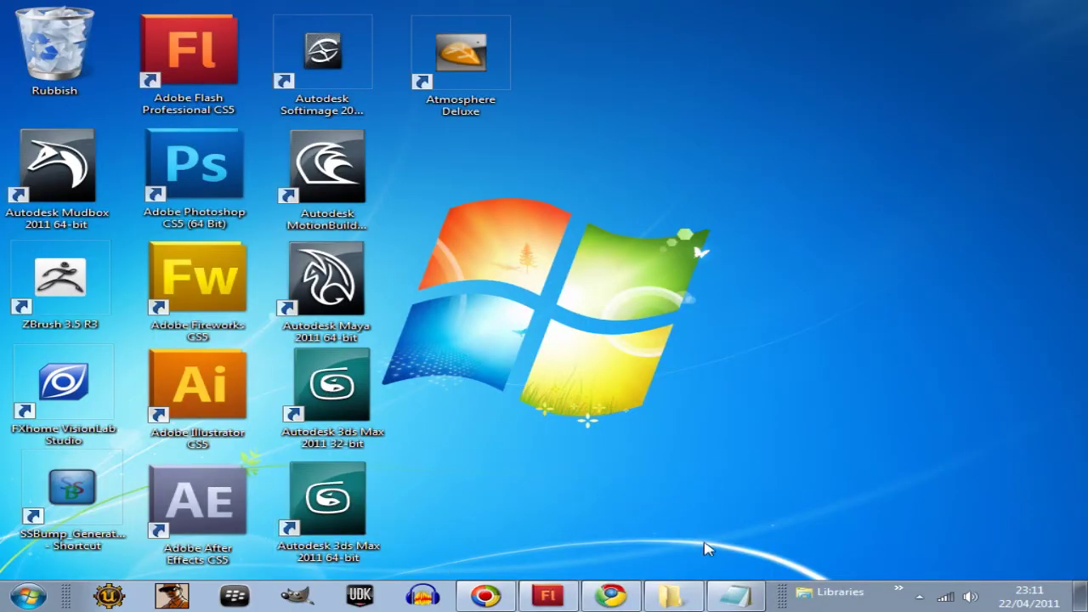
- Launch UDK Game from the Unreal Development Kit folder in All Programs
left_click(50, 605)
left_click(54, 523)
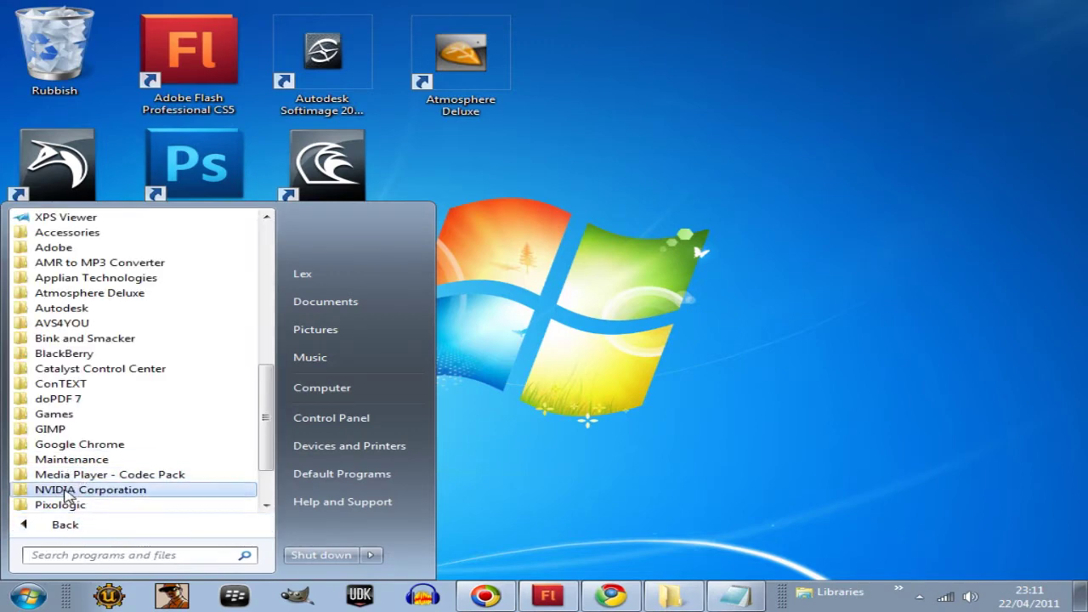
left_click_drag(264, 372, 253, 442)
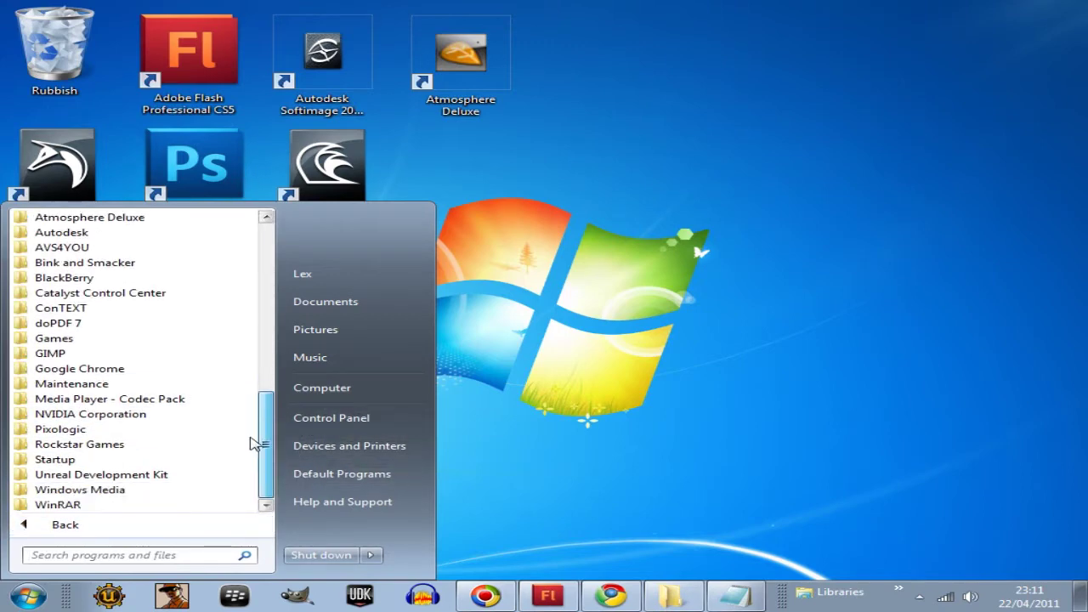
left_click(52, 475)
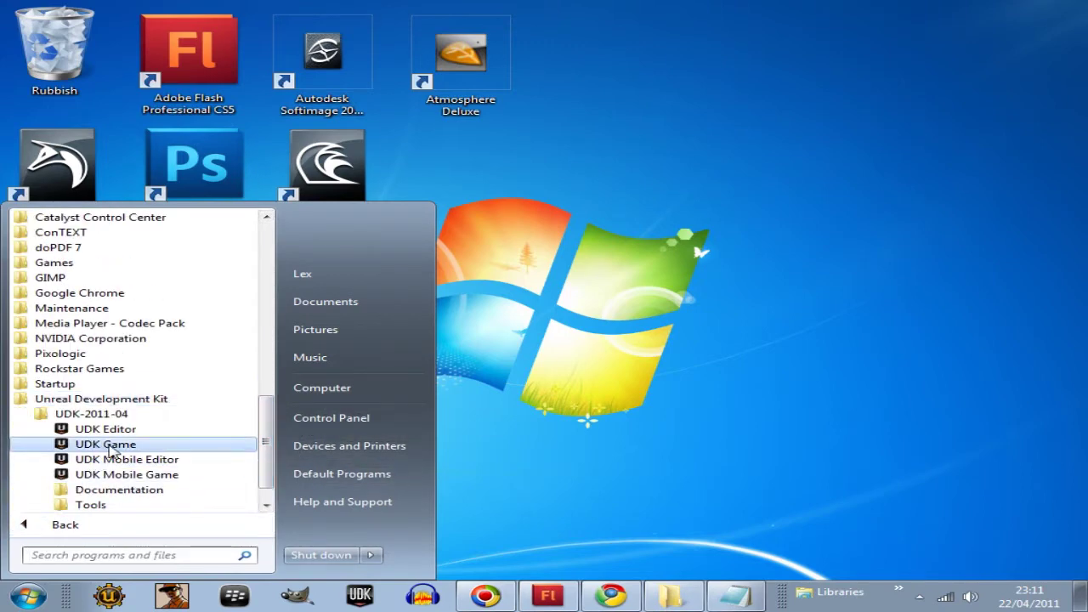
left_click(98, 446)
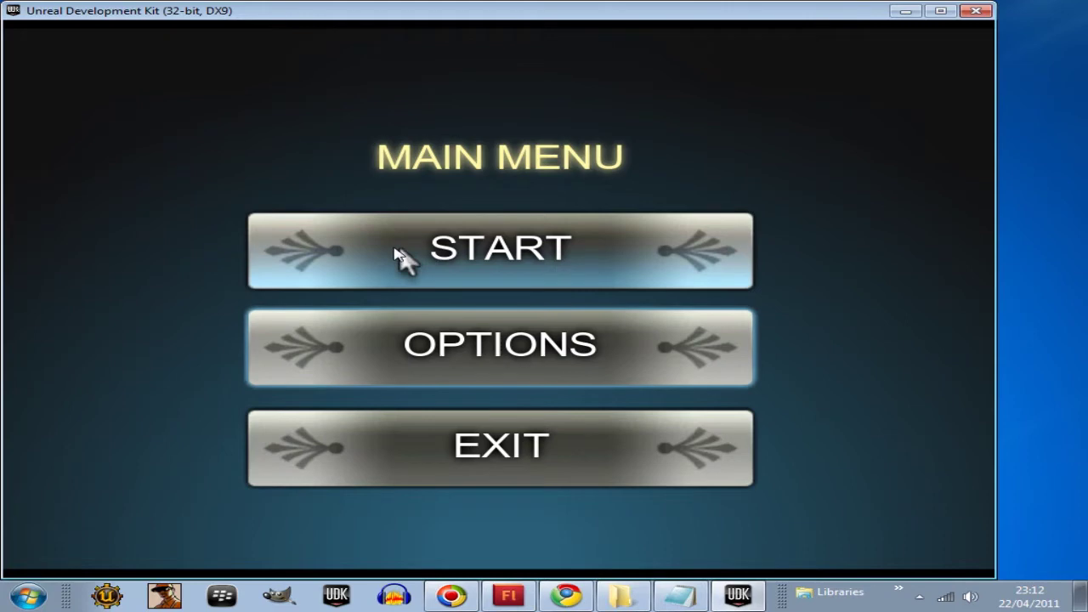
- Choose START on the main menu to load Luthorville_Intro_Movie_Map
left_click(460, 250)
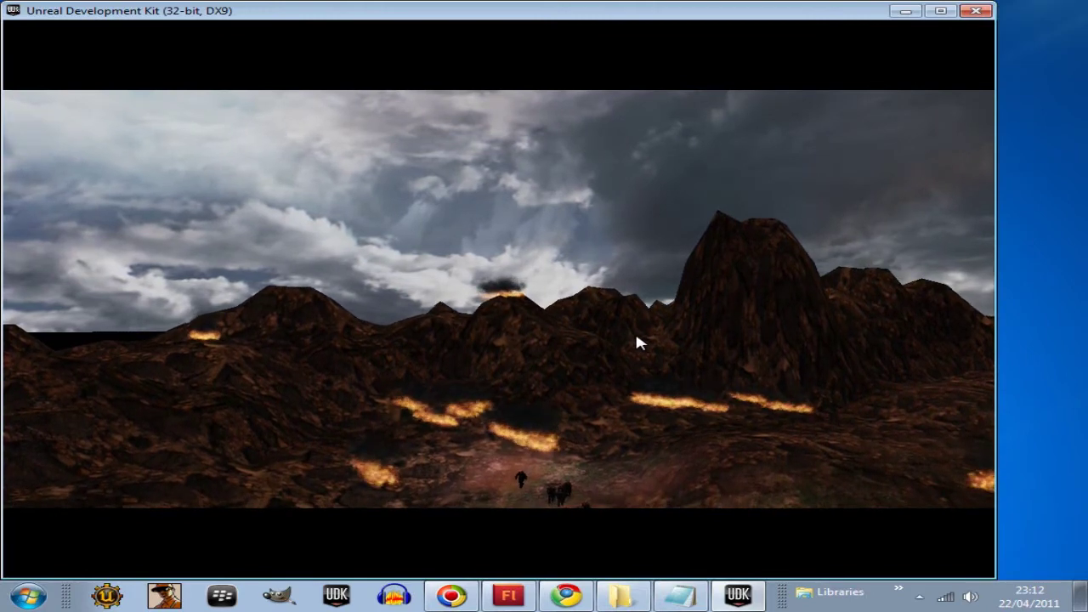
- Pause the game with Esc and close the running UDK game
key("Escape")
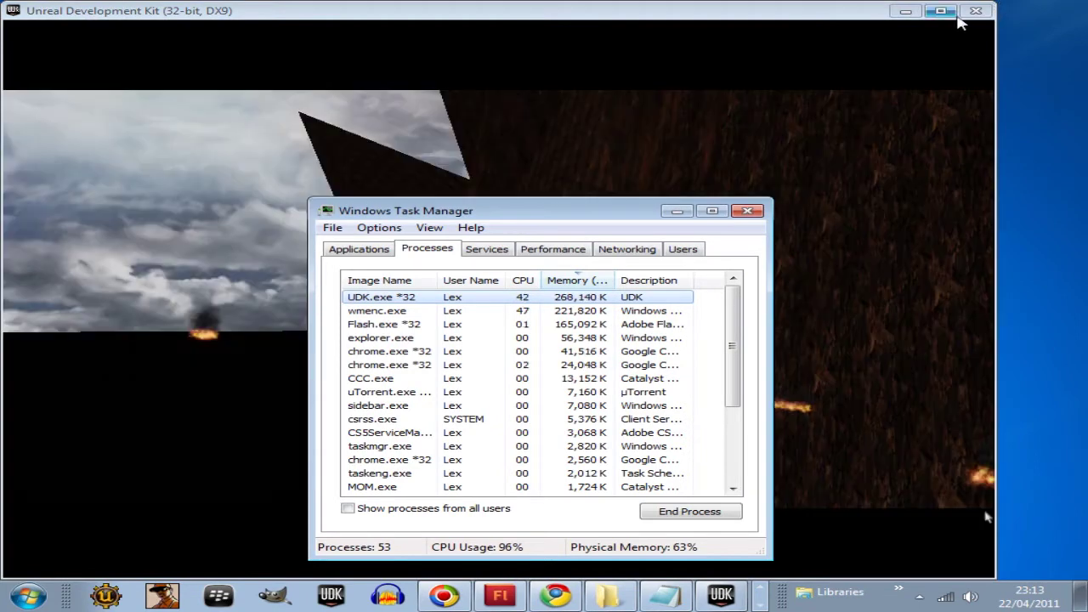
left_click(975, 11)
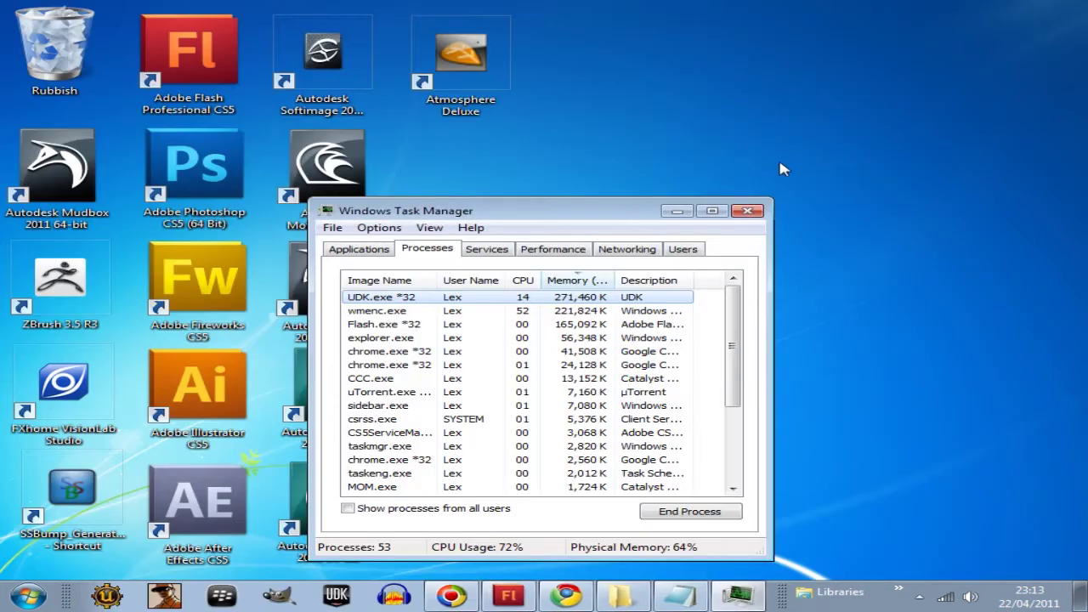
- Close Task Manager and minimize the Notepad and Config folder windows again
left_click(747, 211)
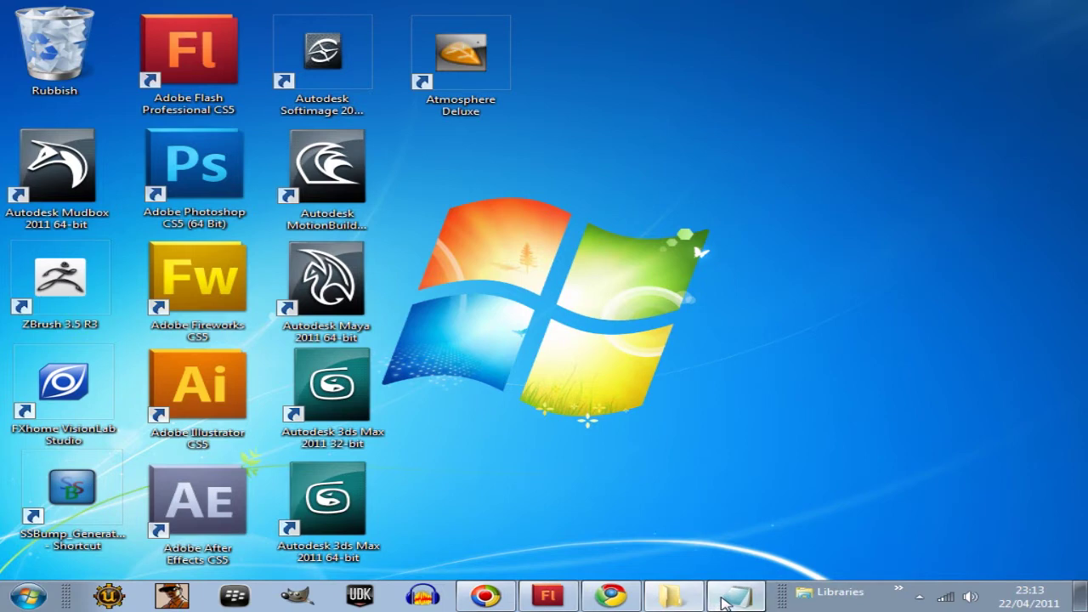
left_click(725, 600)
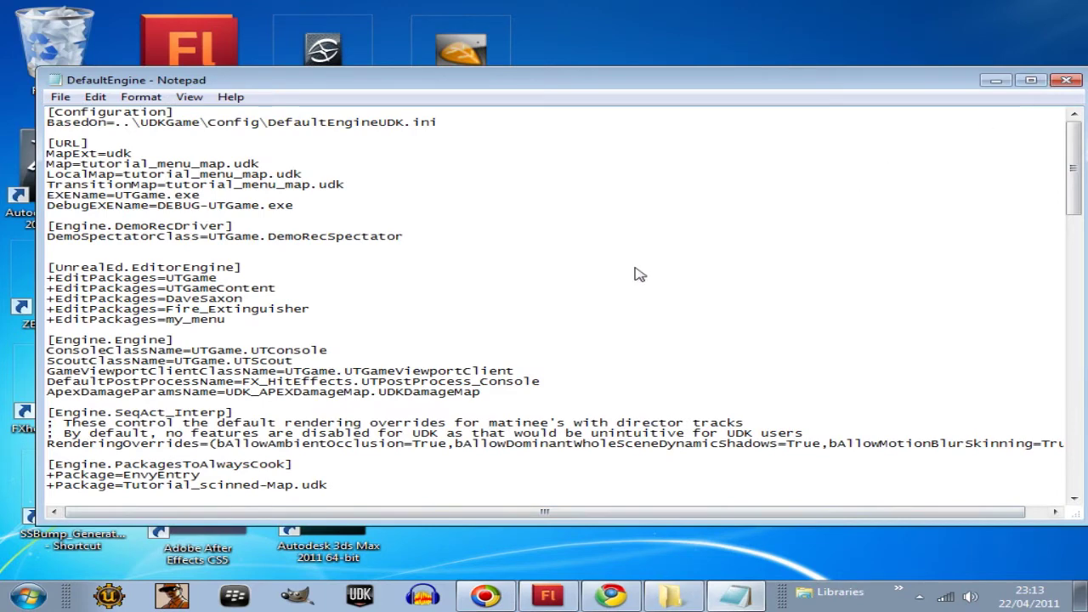
left_click(994, 81)
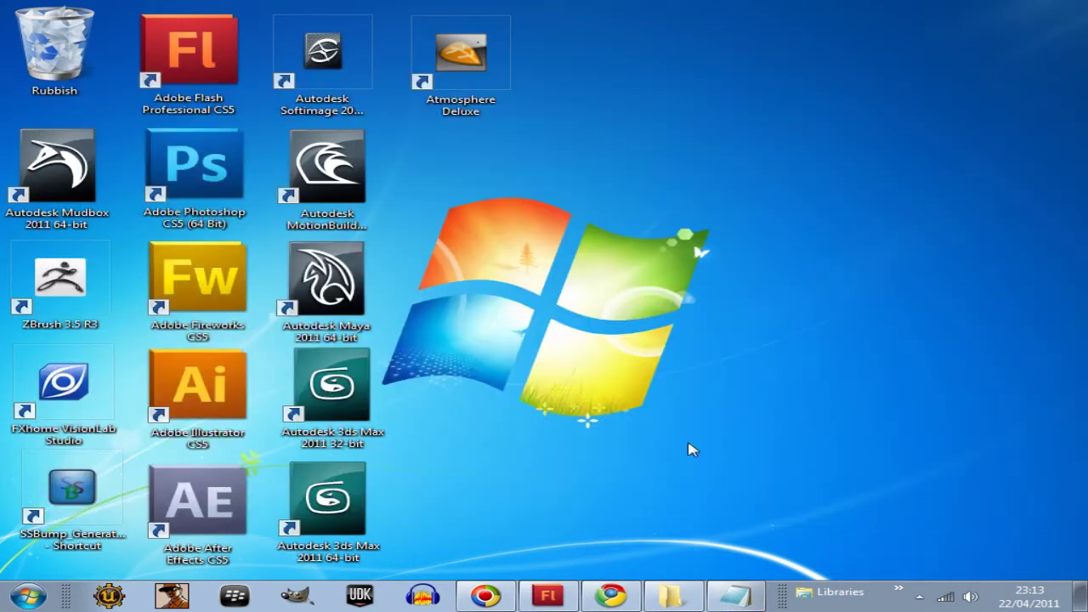
left_click(670, 600)
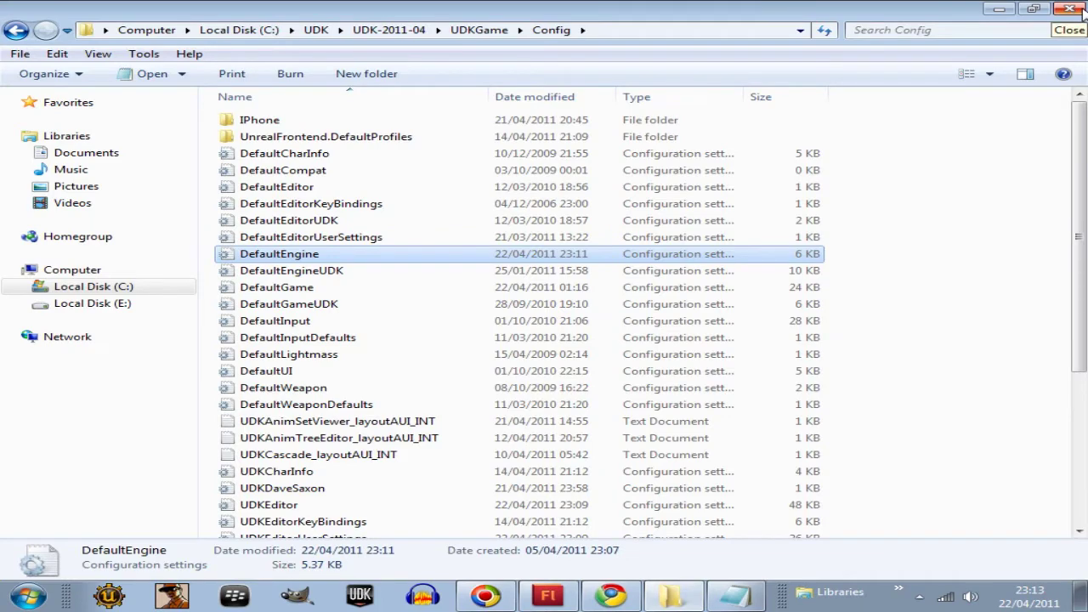
left_click(999, 10)
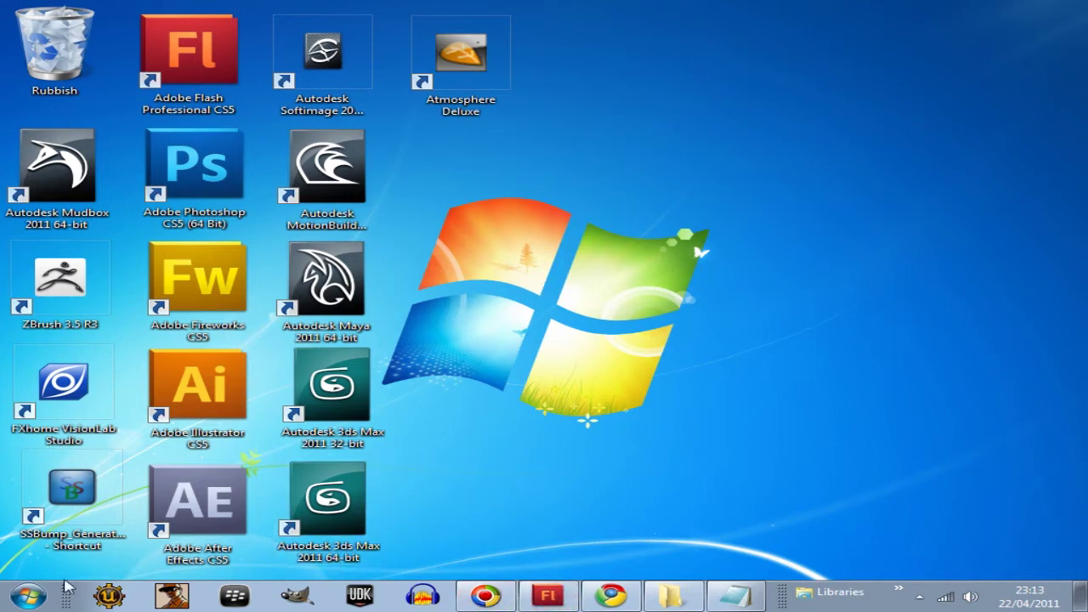
- Browse to C:\UDK\UDK-2011-04\UDKGame\Content\Maps
left_click(28, 599)
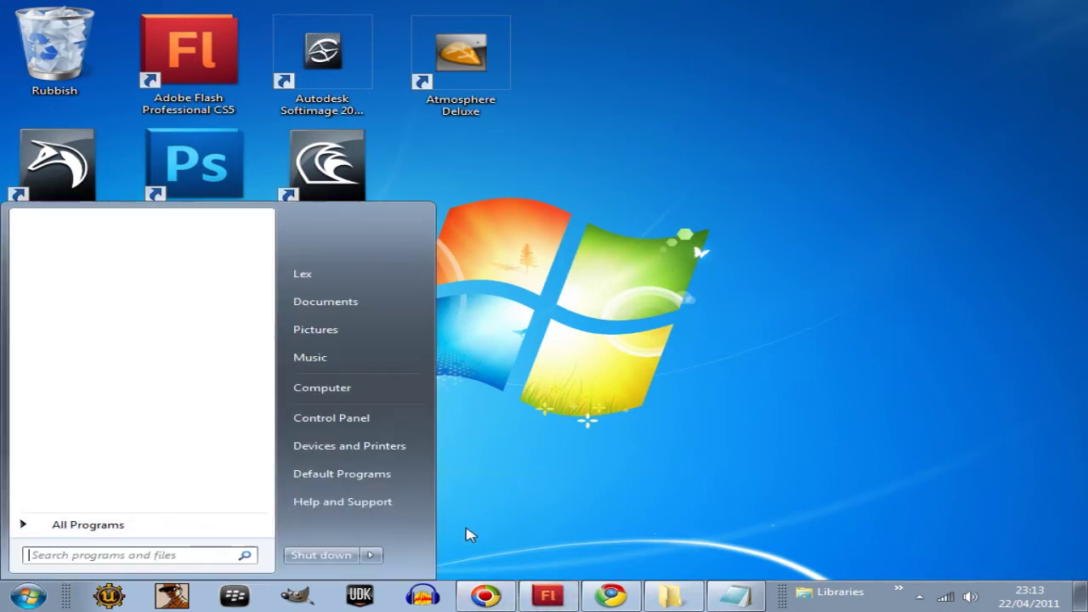
left_click(318, 389)
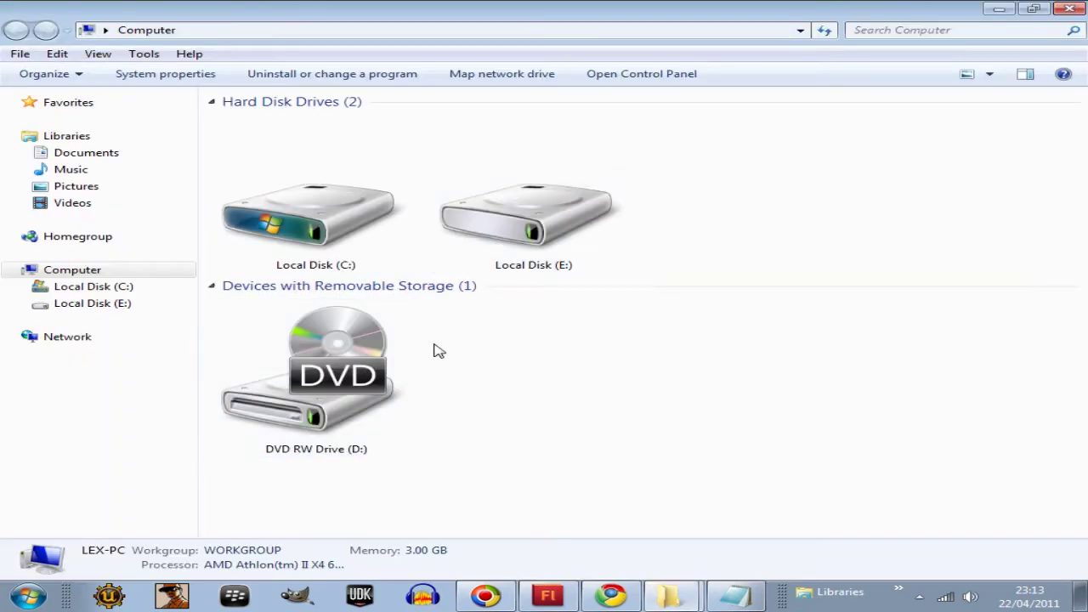
double_click(322, 204)
double_click(273, 208)
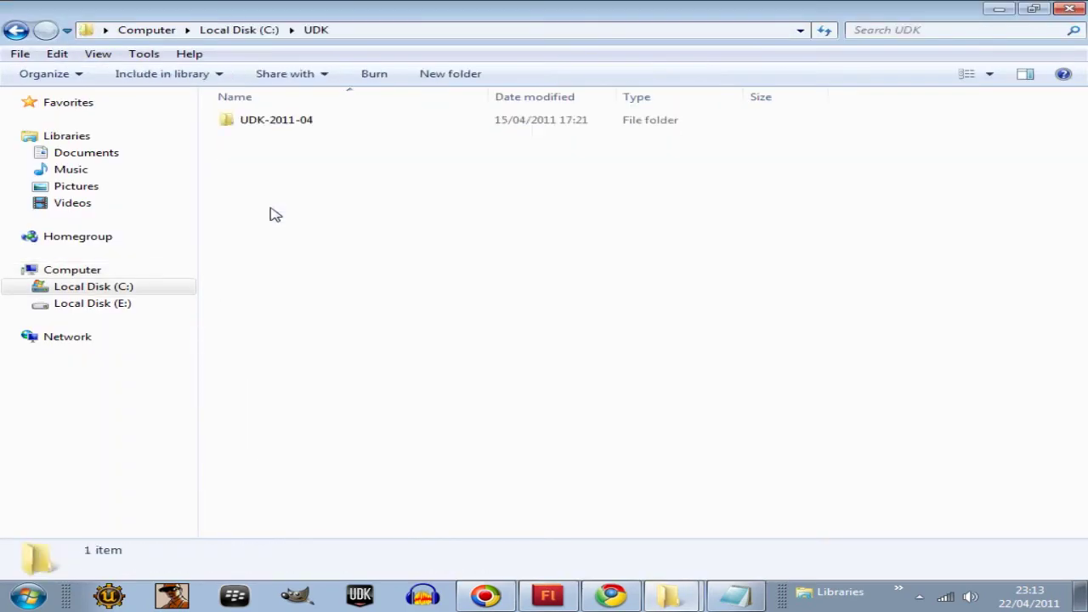
double_click(269, 119)
double_click(267, 187)
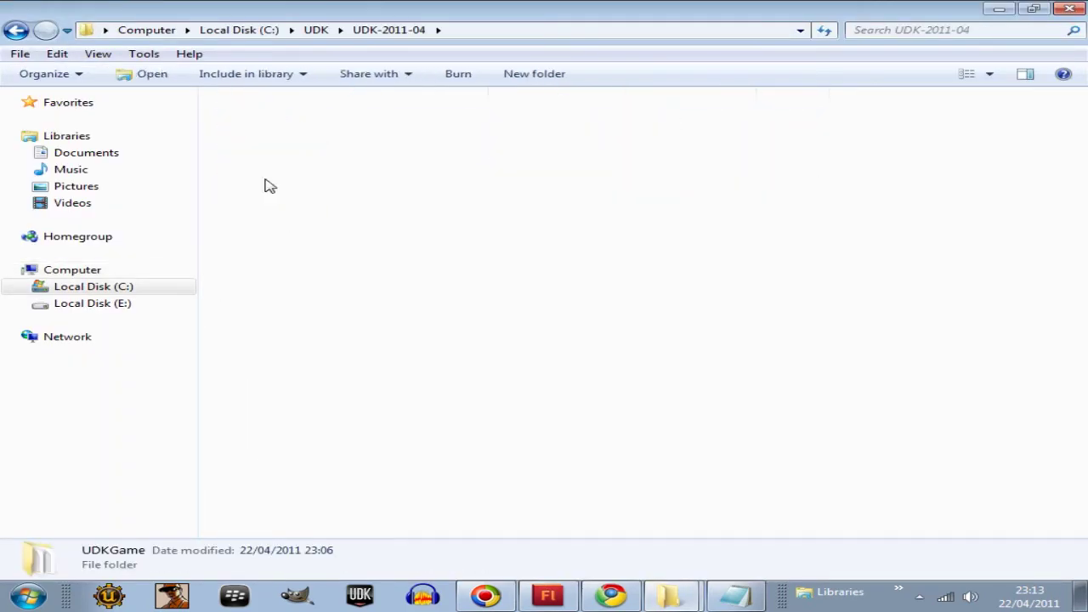
double_click(260, 189)
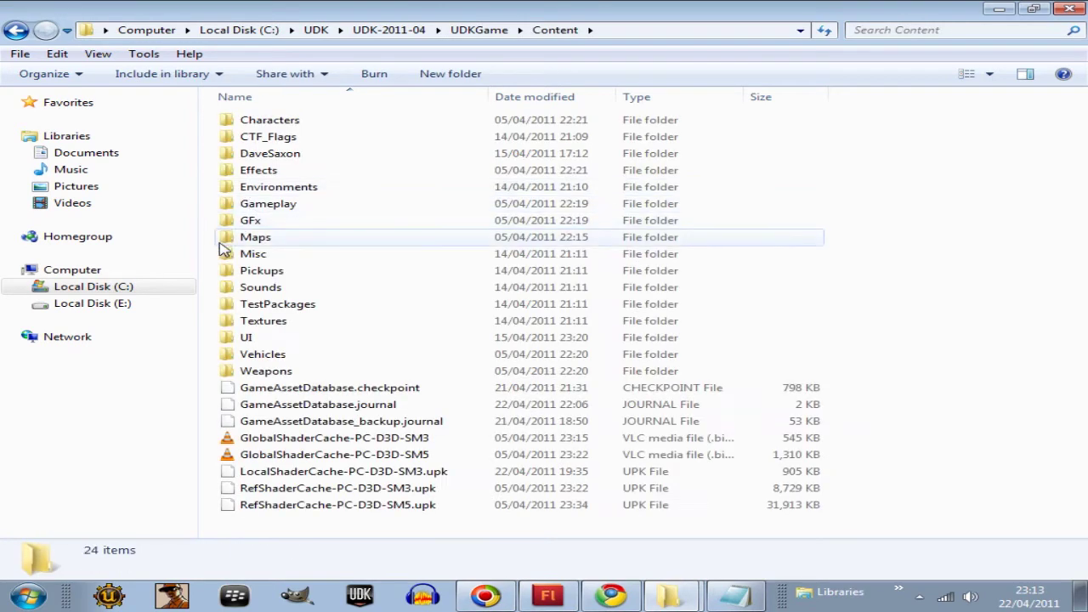
double_click(246, 238)
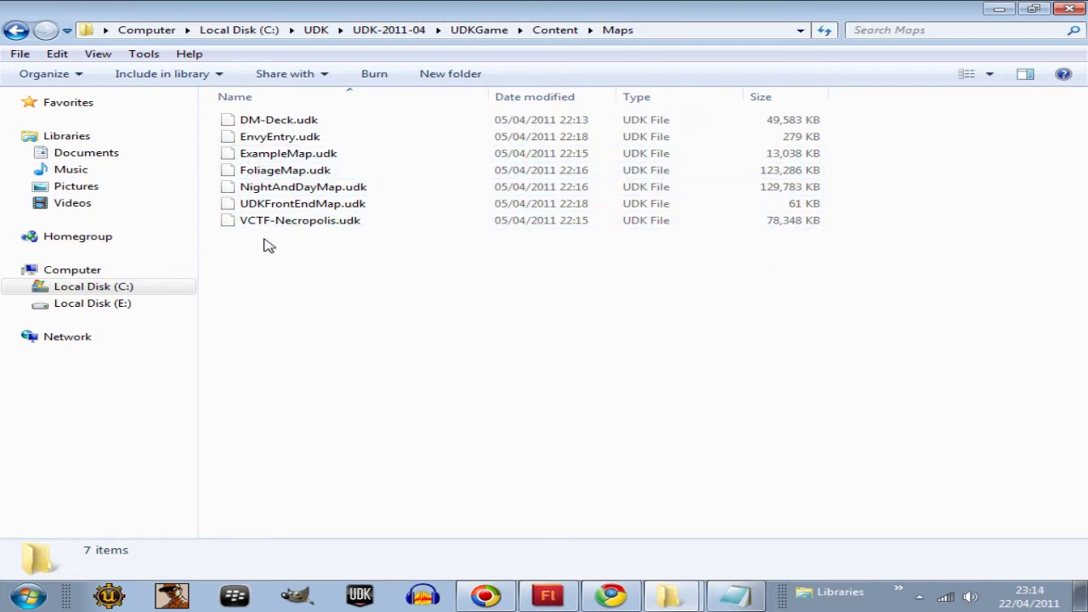
- Copy the name ExampleMap from the ExampleMap.udk file via Rename
left_click(291, 155)
right_click(293, 158)
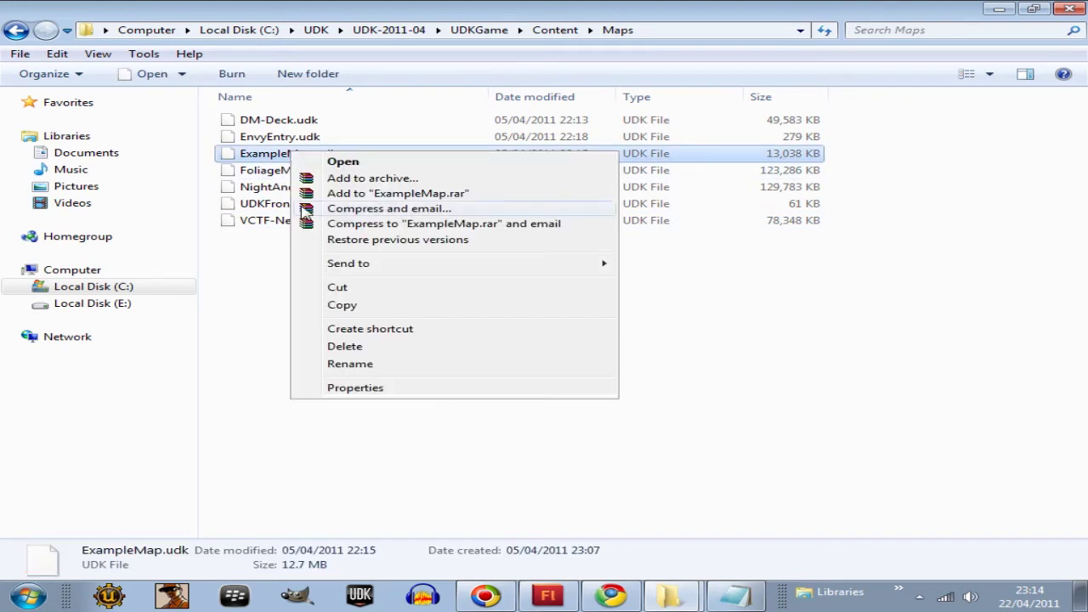
left_click(349, 364)
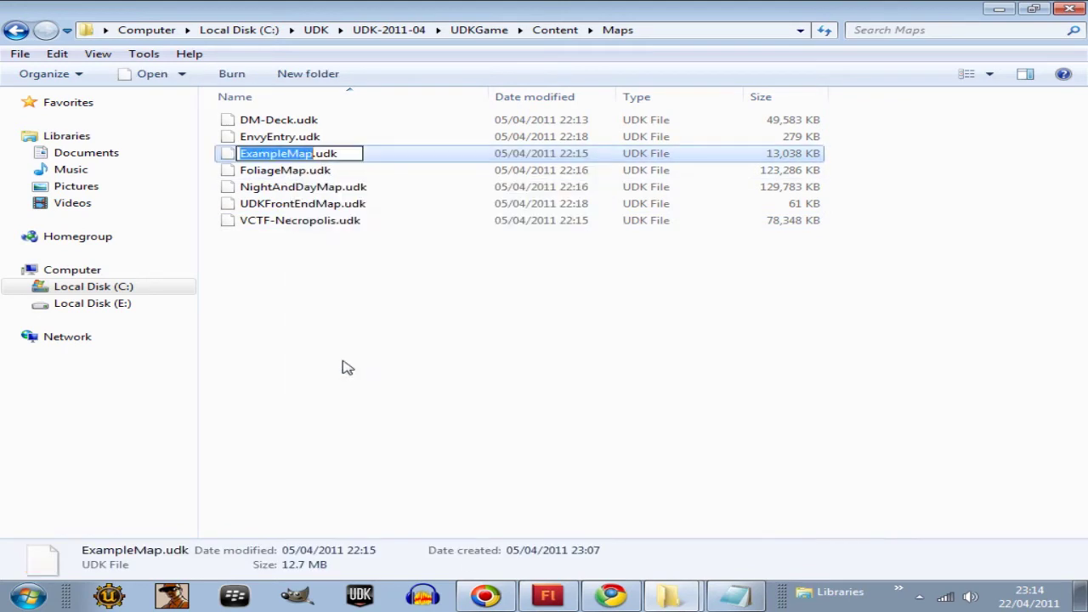
right_click(289, 161)
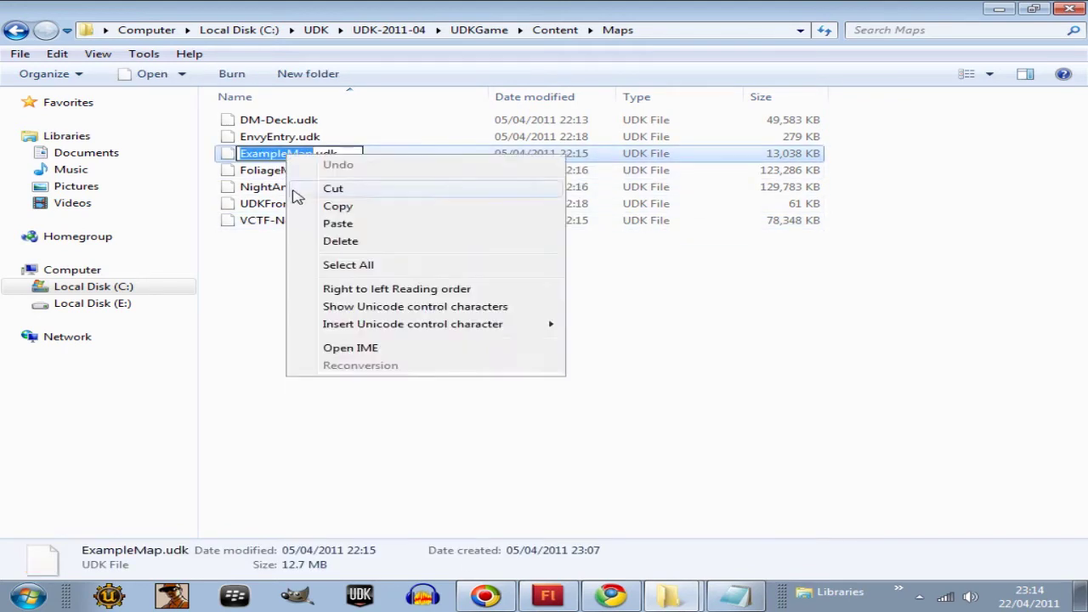
left_click(344, 206)
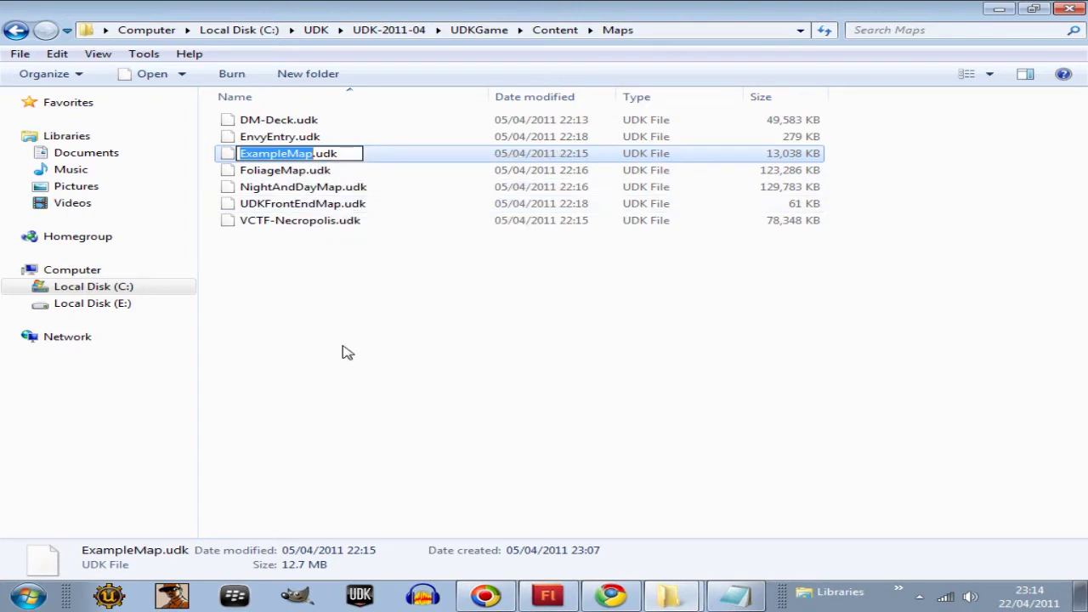
- Go back to UDK-2011-04 and open Development\Src\my_menu\Classes
left_click(17, 30)
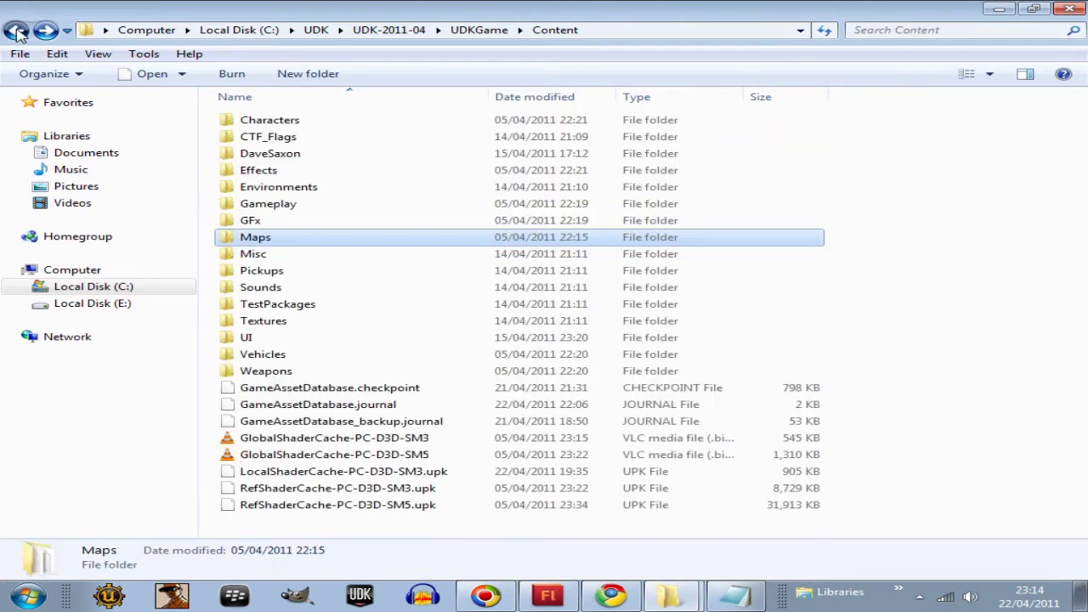
left_click(17, 31)
left_click(17, 30)
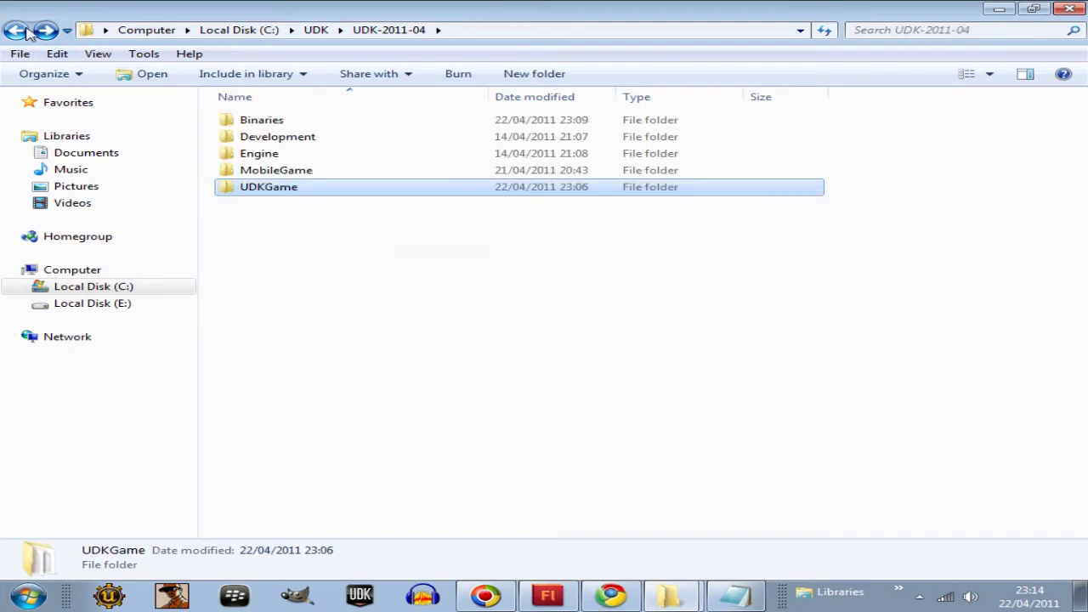
left_click(272, 135)
key("Up")
double_click(273, 139)
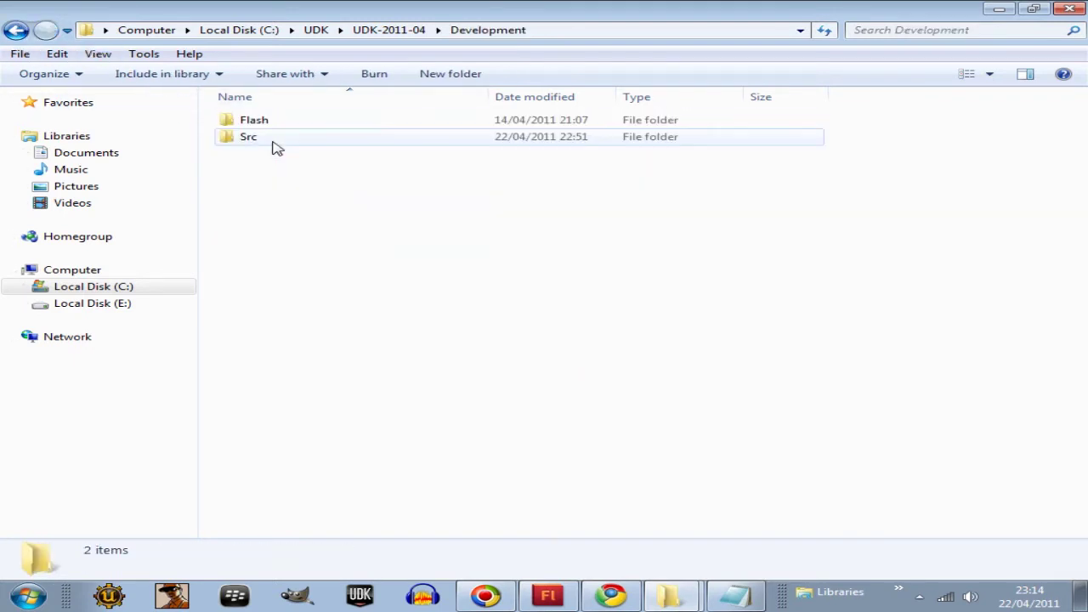
double_click(252, 138)
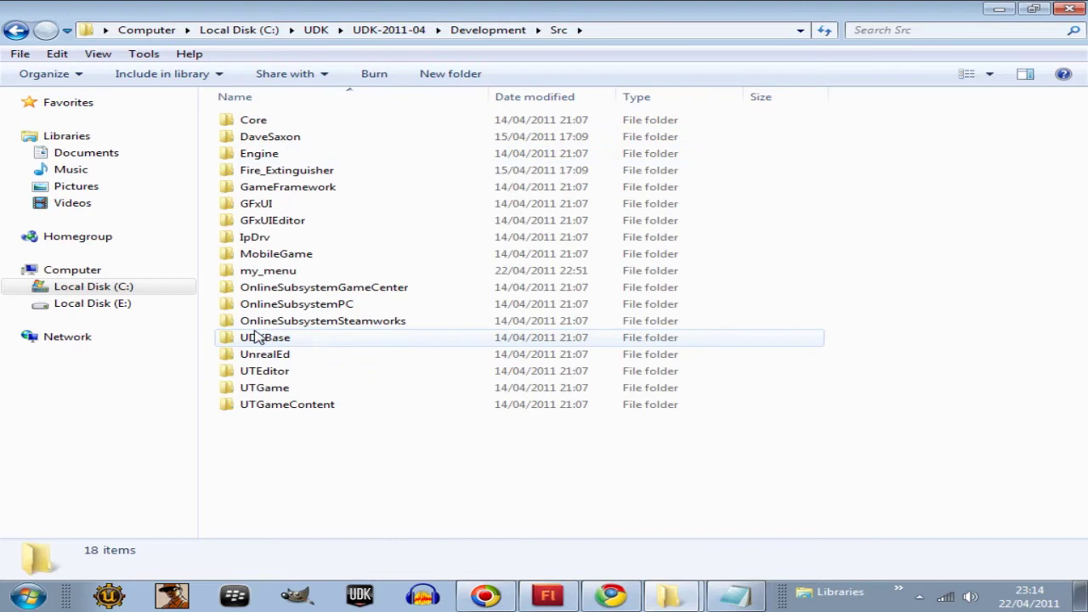
double_click(279, 272)
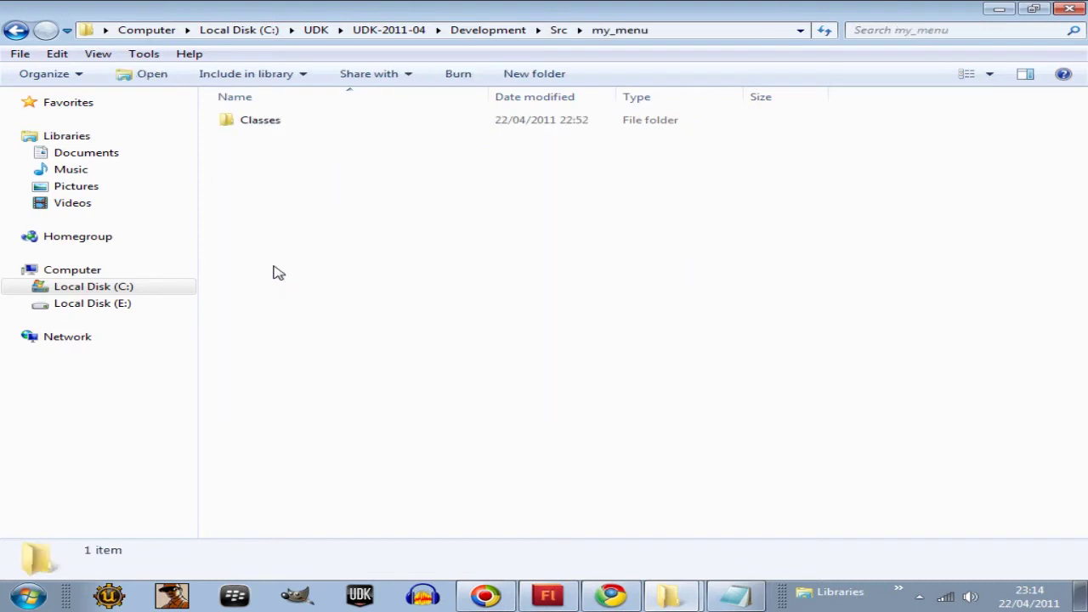
double_click(255, 122)
- Change menu.uc's ConsoleCommand to open ExampleMap, save it, and minimize ConTEXT
double_click(255, 122)
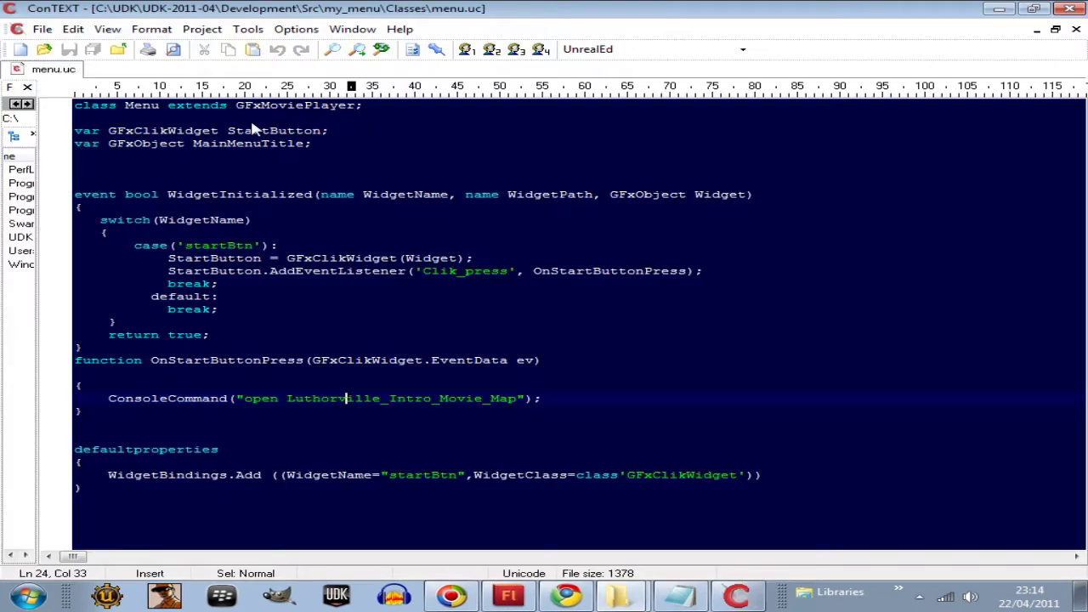
left_click_drag(290, 402, 432, 406)
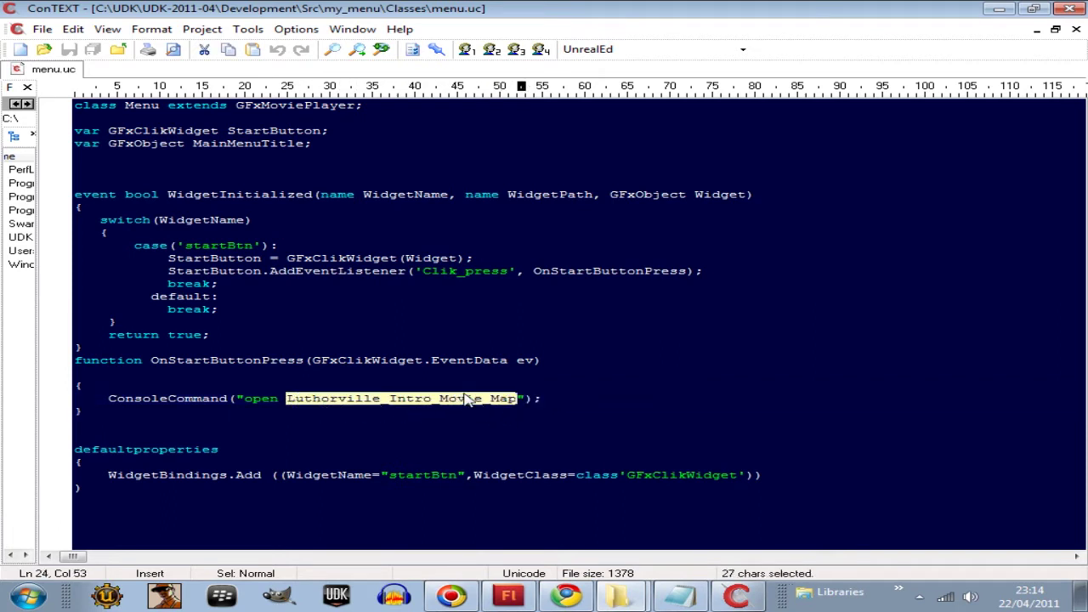
right_click(467, 399)
left_click(503, 459)
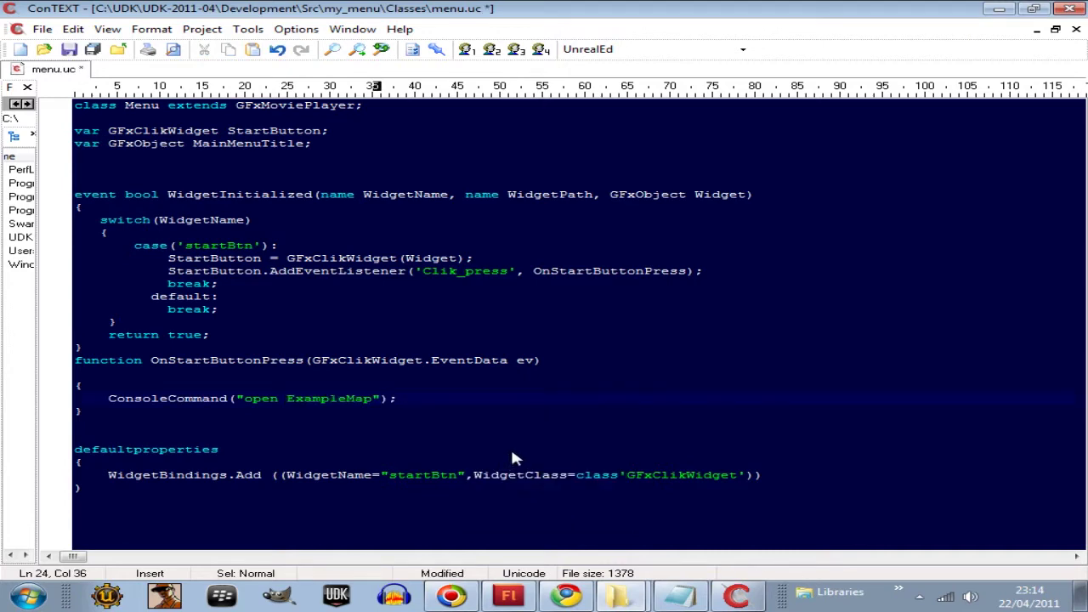
left_click(68, 49)
left_click(999, 12)
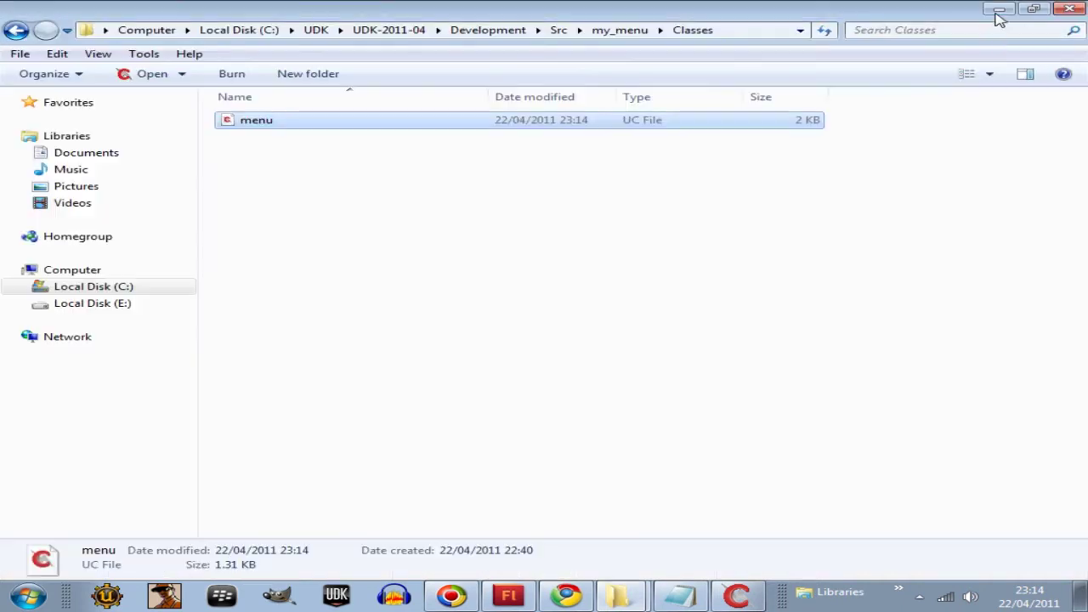
- Close Explorer, start UDK, accept the script rebuild, and close the finished console
left_click(1069, 10)
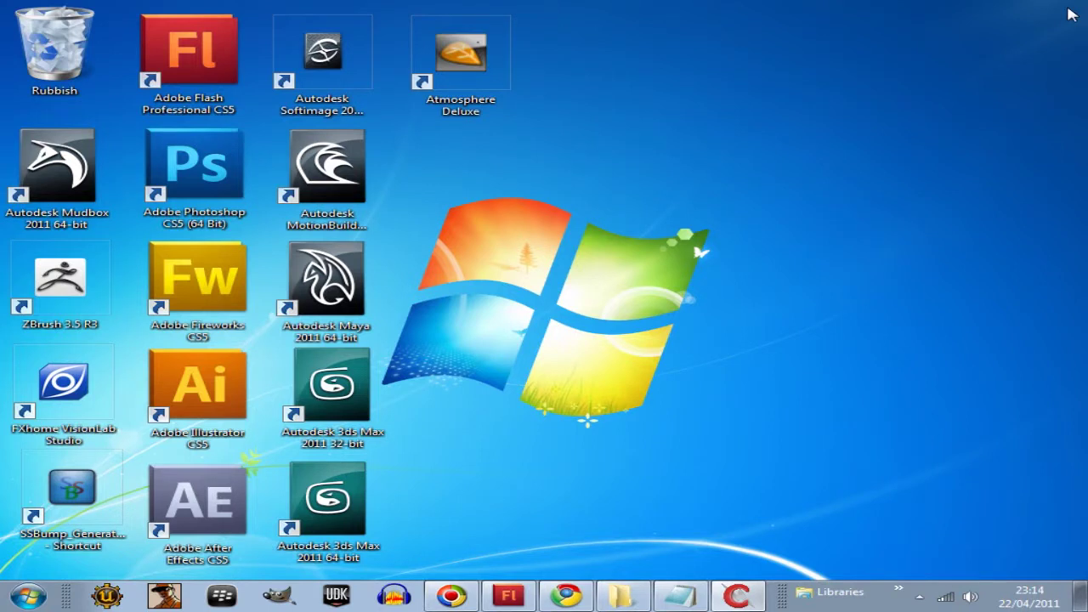
left_click(359, 594)
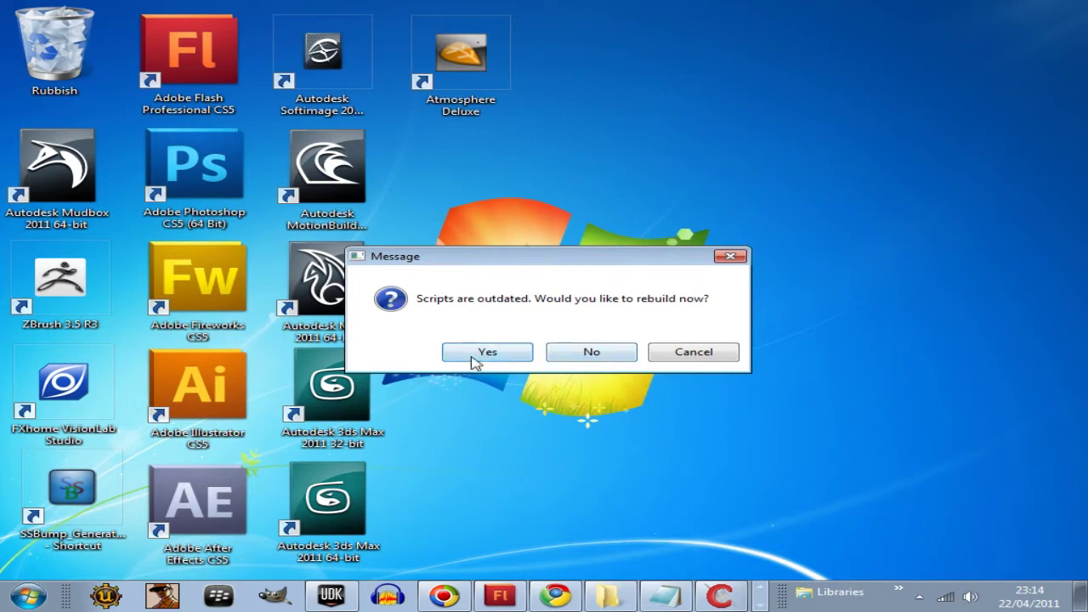
left_click(507, 364)
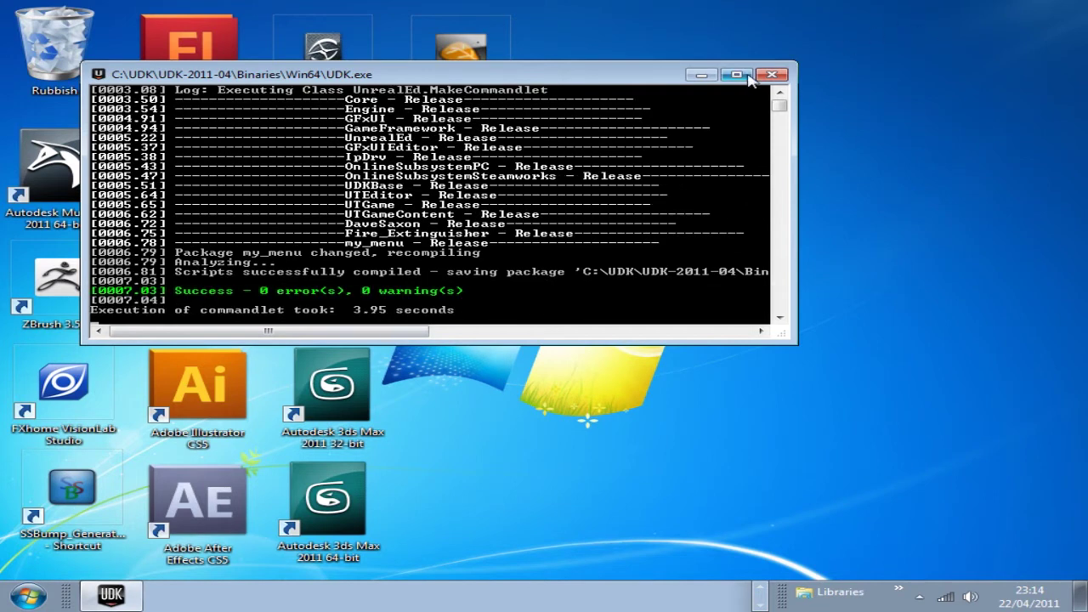
left_click(780, 74)
- Launch UDK Game from the UDK-2011-04 Start menu folder and choose START to load ExampleMap
left_click(33, 598)
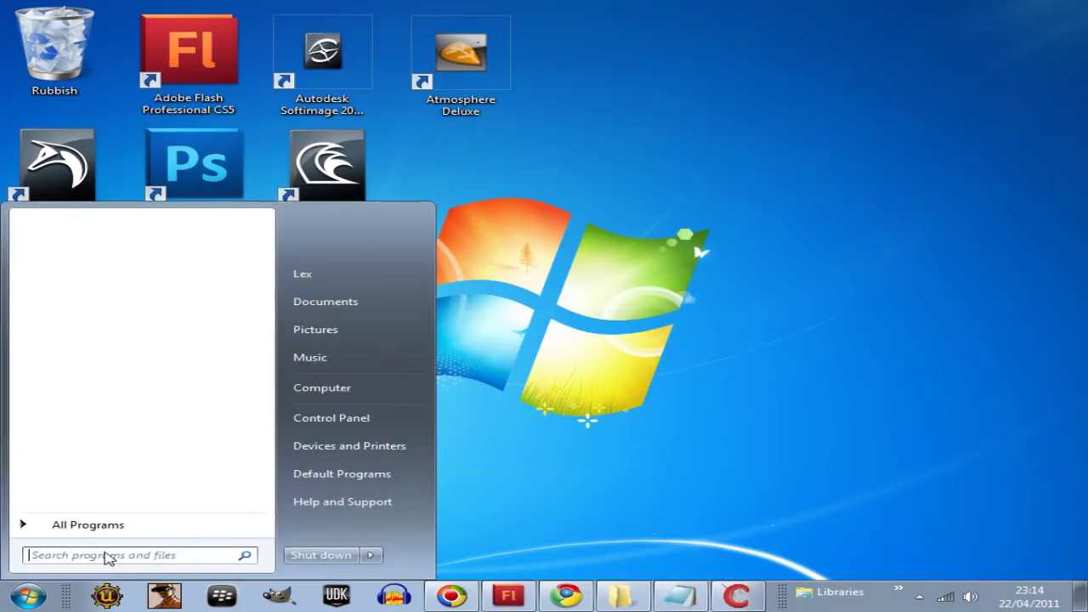
left_click(109, 525)
left_click(95, 476)
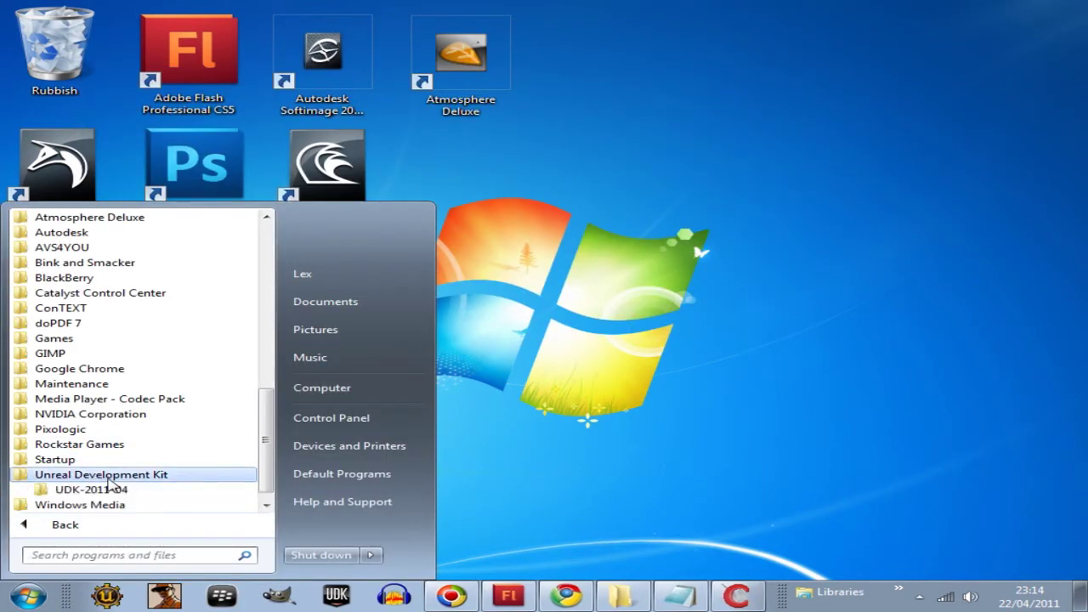
left_click(91, 489)
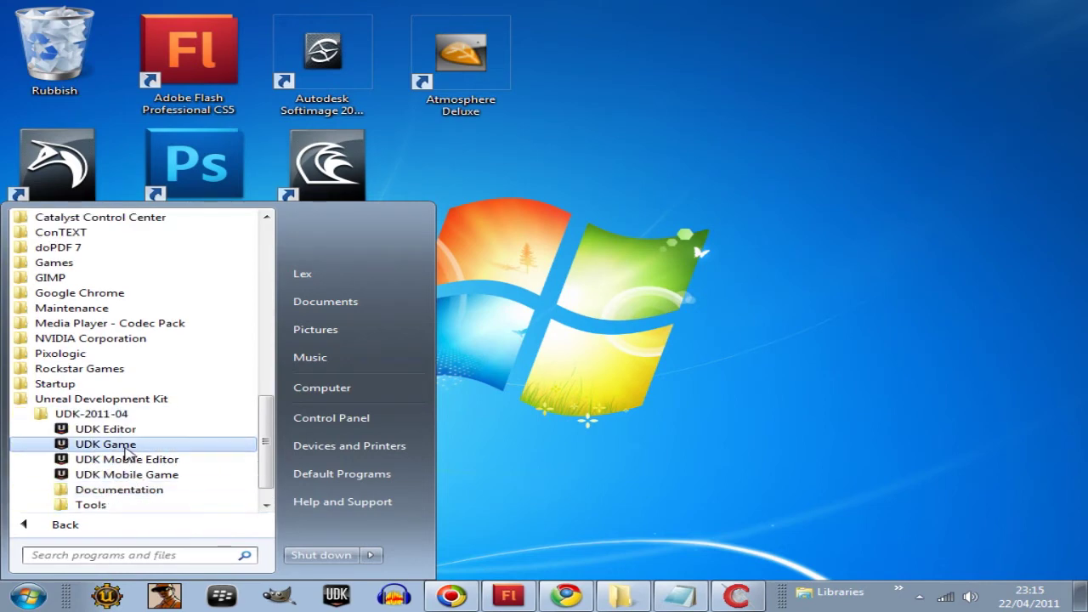
left_click(97, 430)
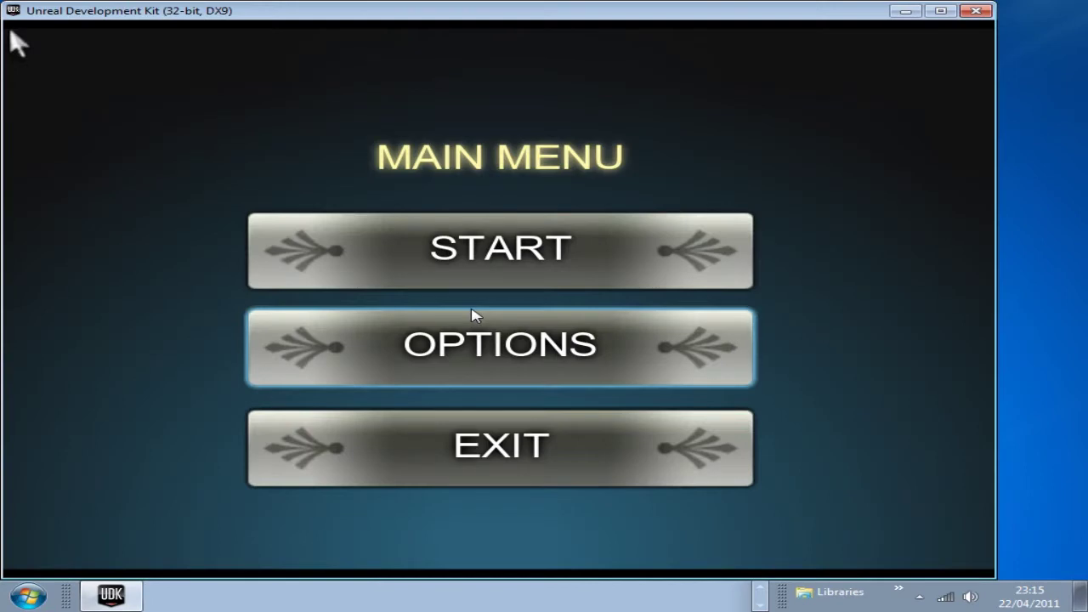
left_click(470, 262)
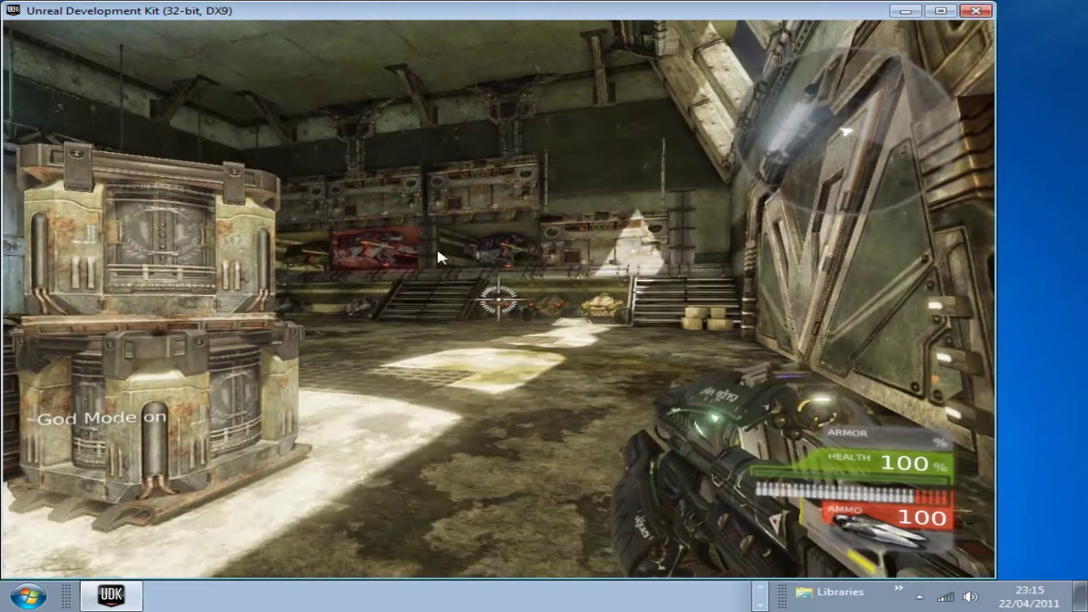
- Look around the hangar and walk forward onto the floor grate
key("w")
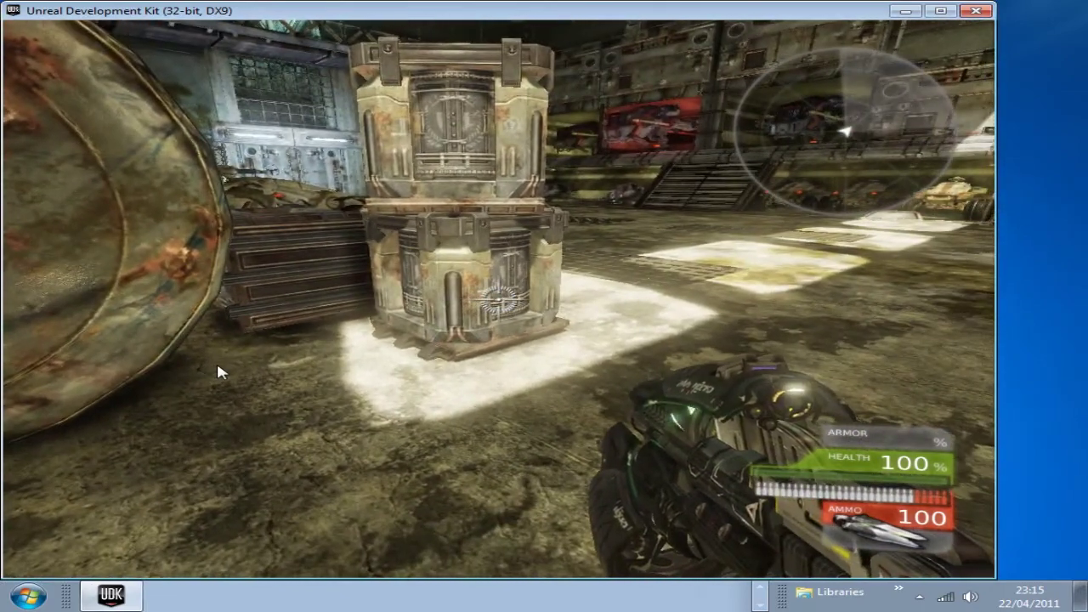
key("Left")
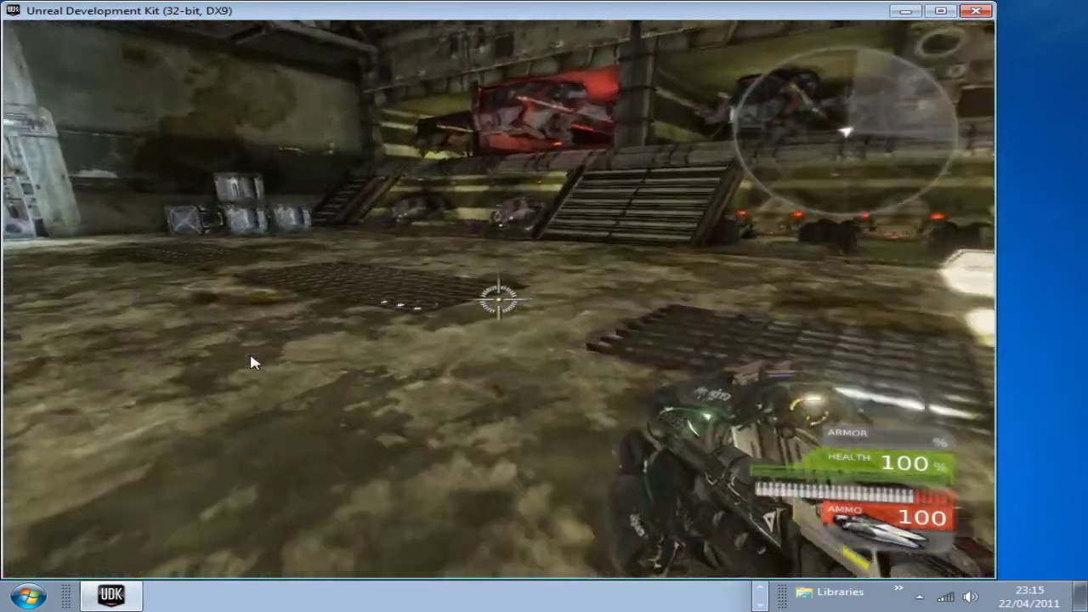
key("Left")
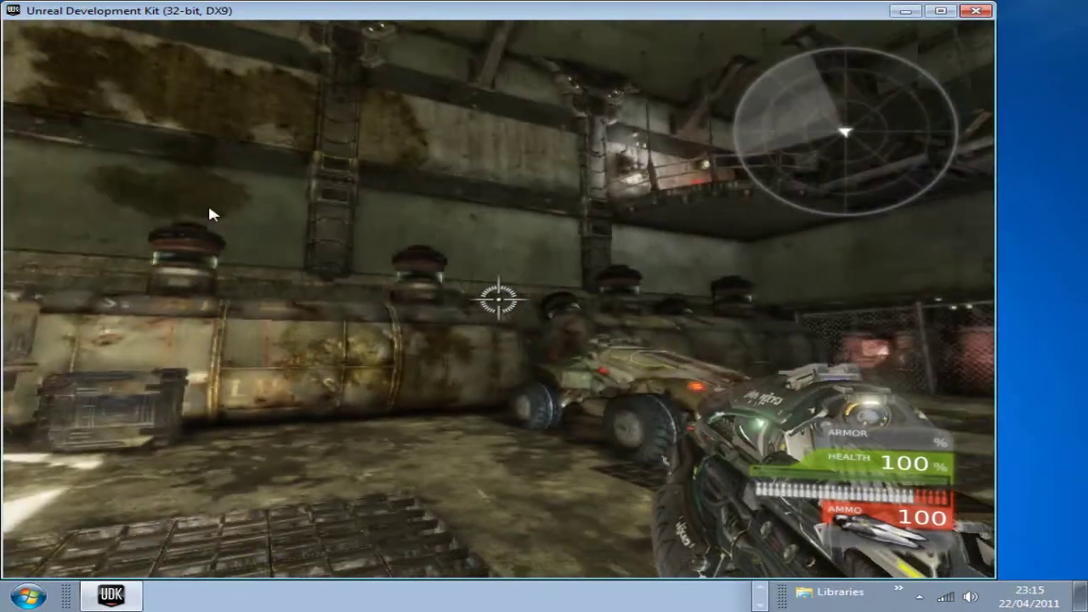
key("Right")
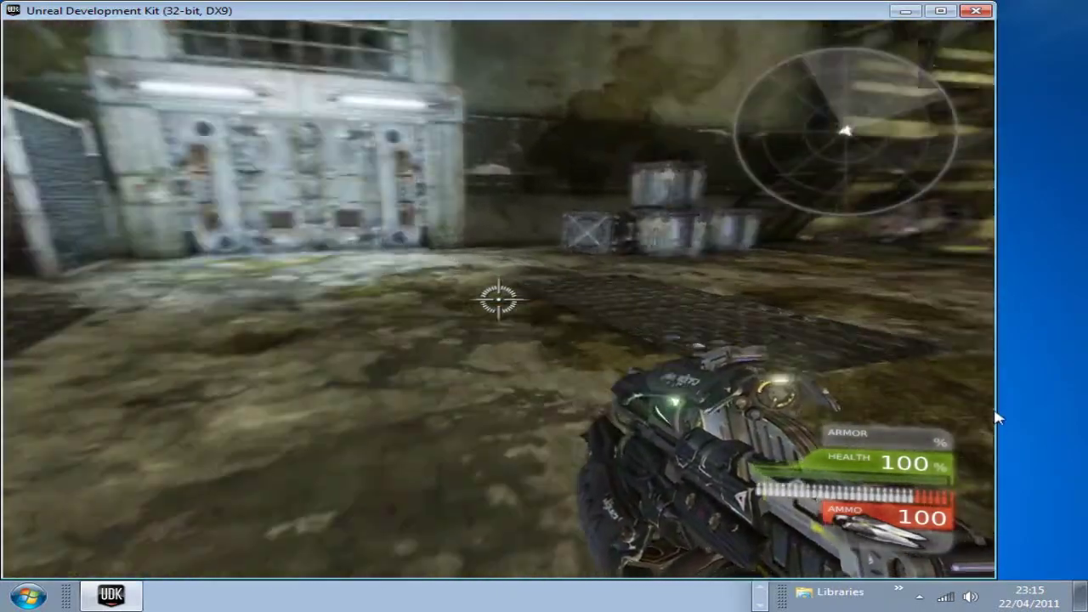
key("Right")
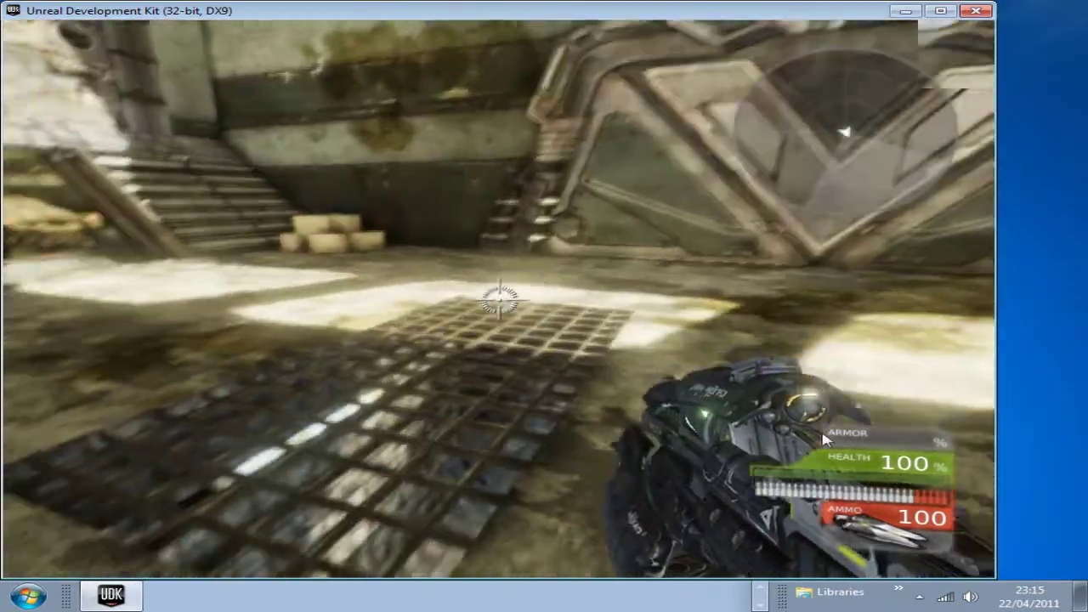
key("Left")
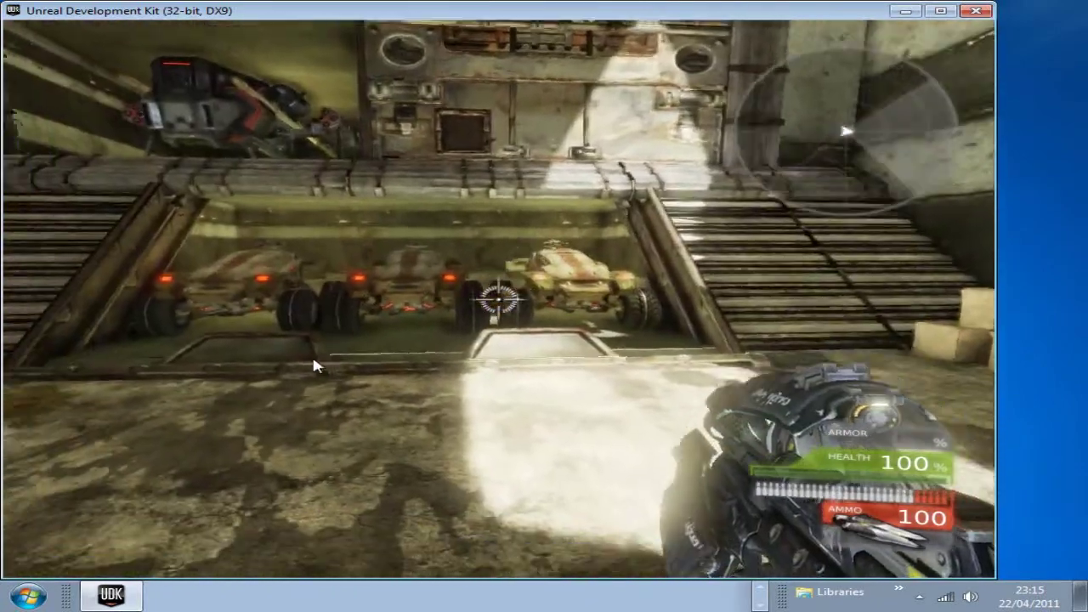
key("Left")
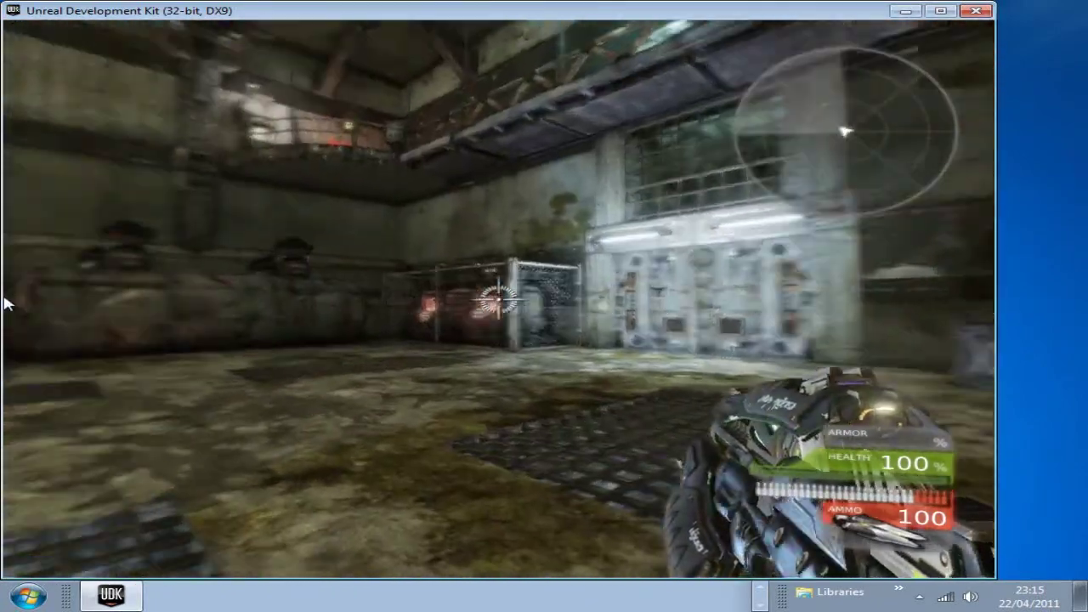
key("Left")
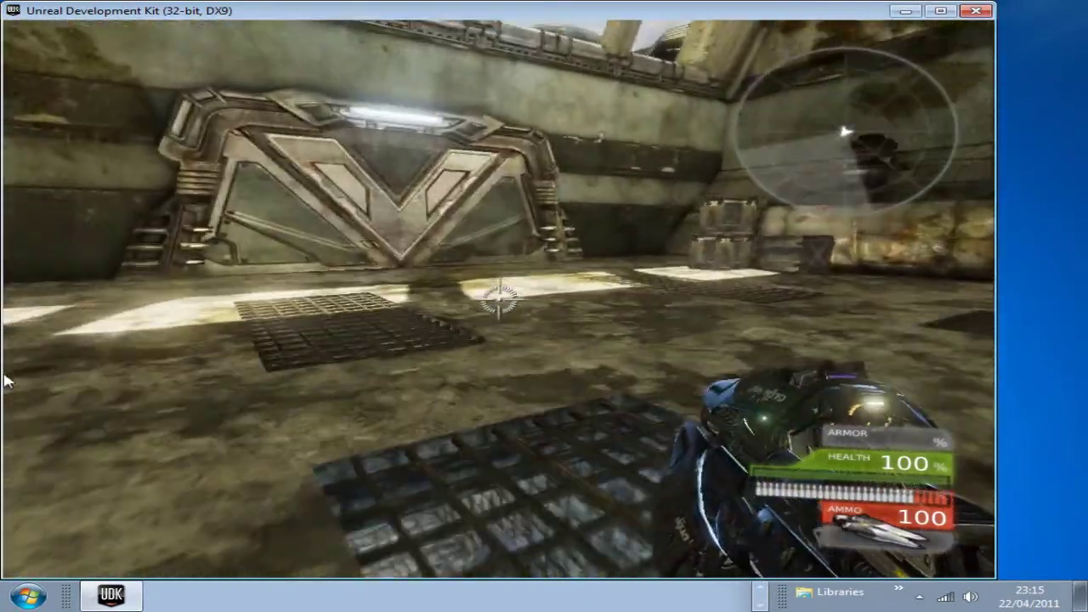
key("Left")
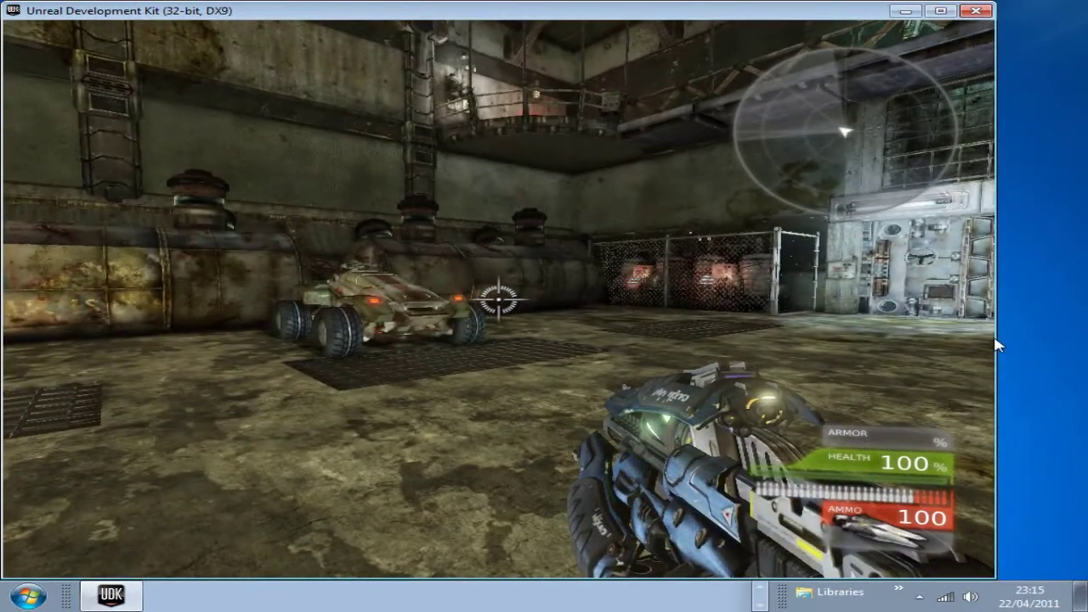
key("Left")
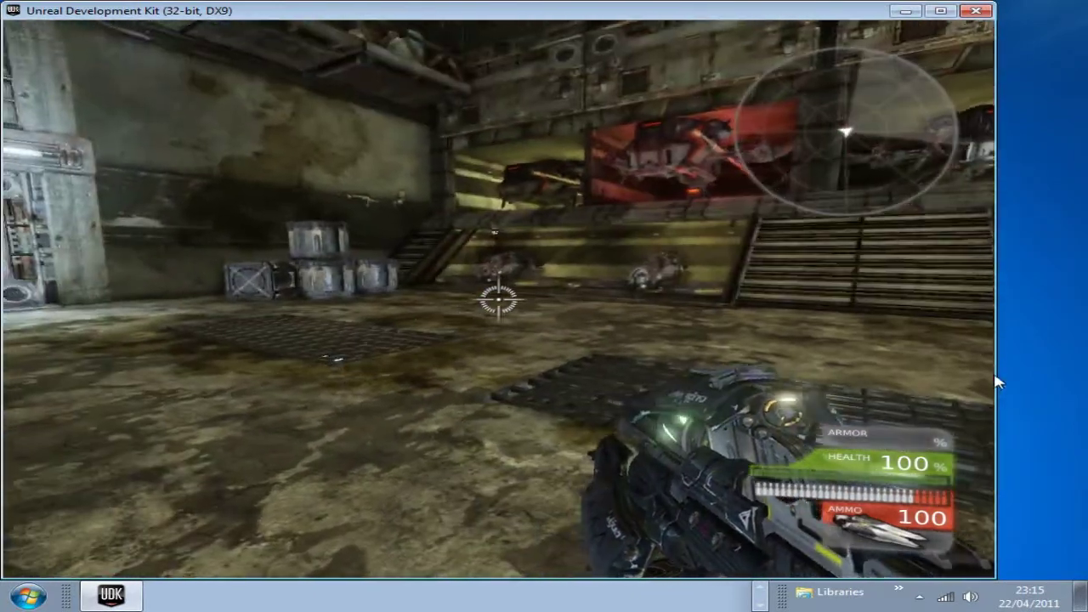
key("Up")
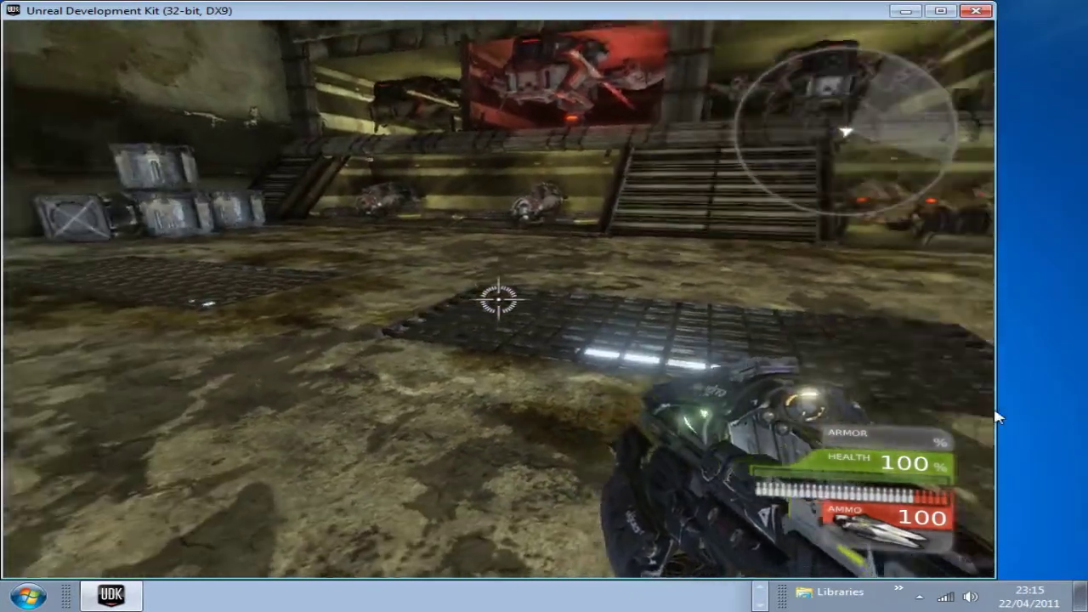
key("Left")
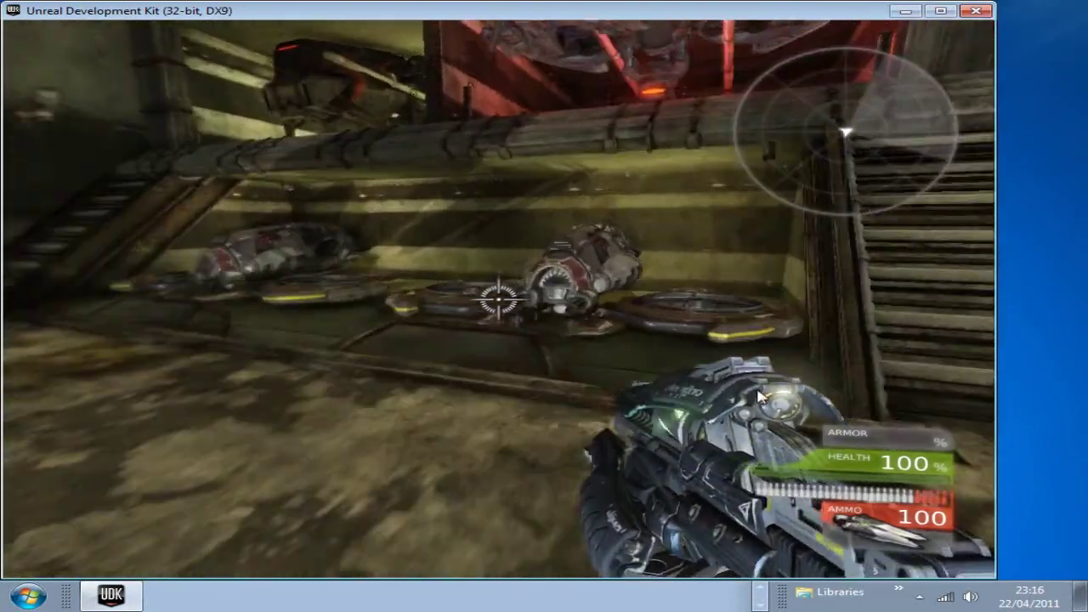
key("Left")
key("Up")
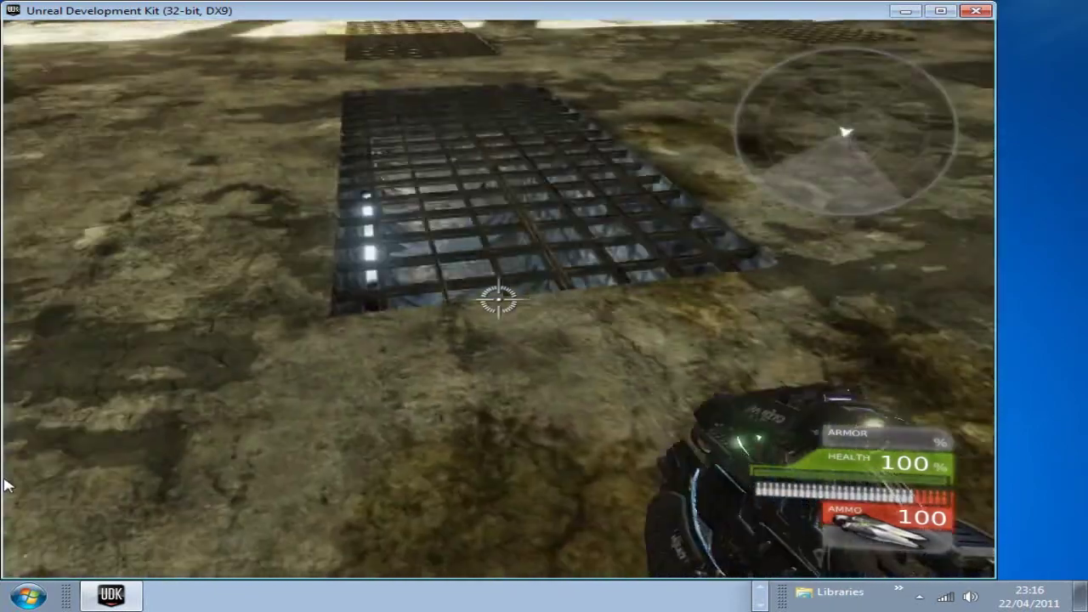
key("Up")
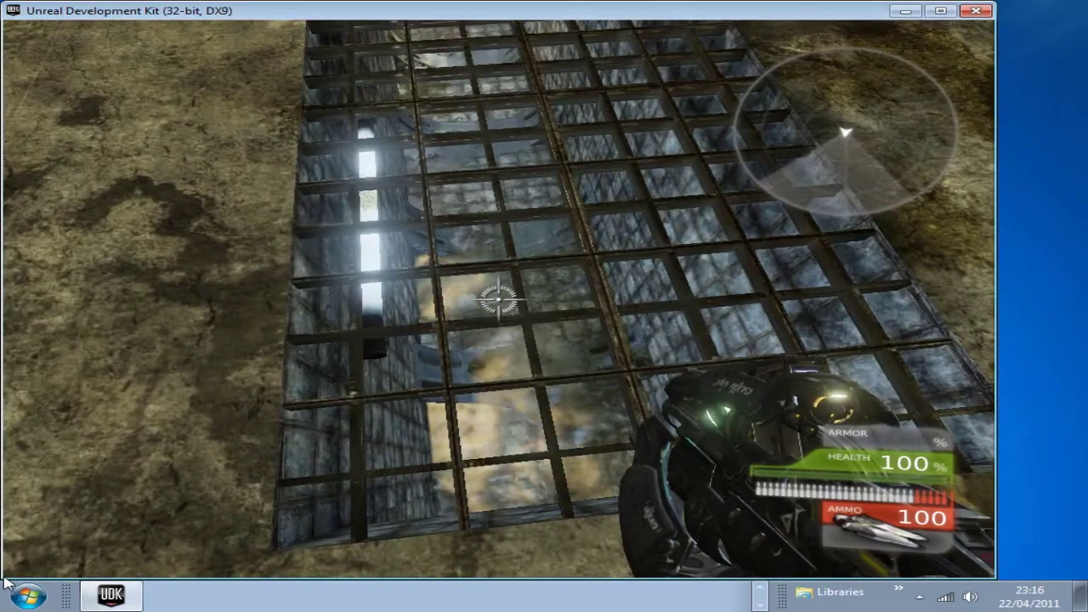
- Cross the glass grid floor and walk up beside the parked vehicle
key("w")
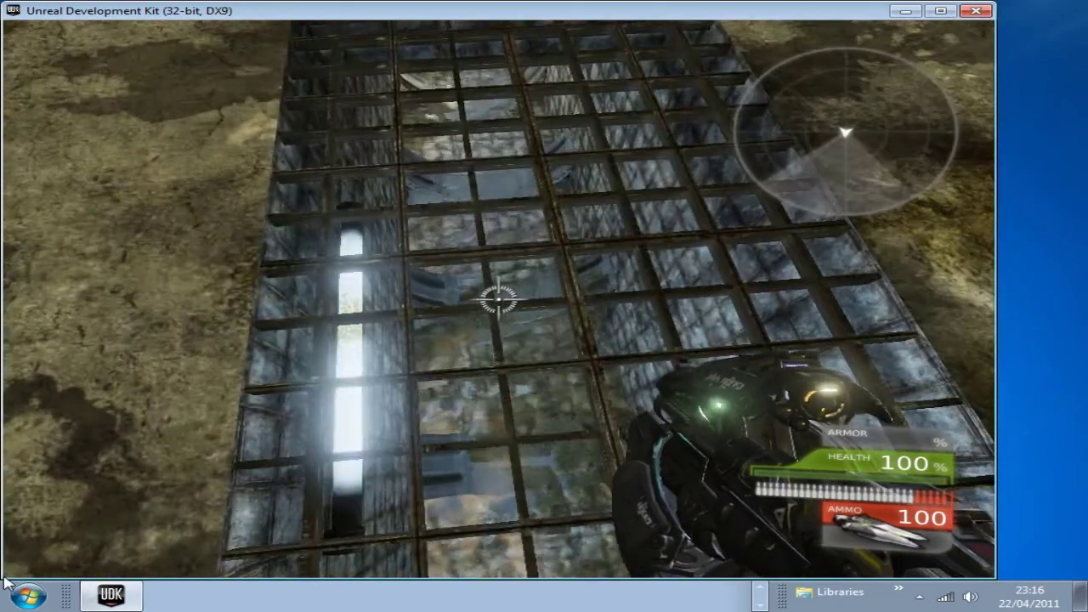
key("w")
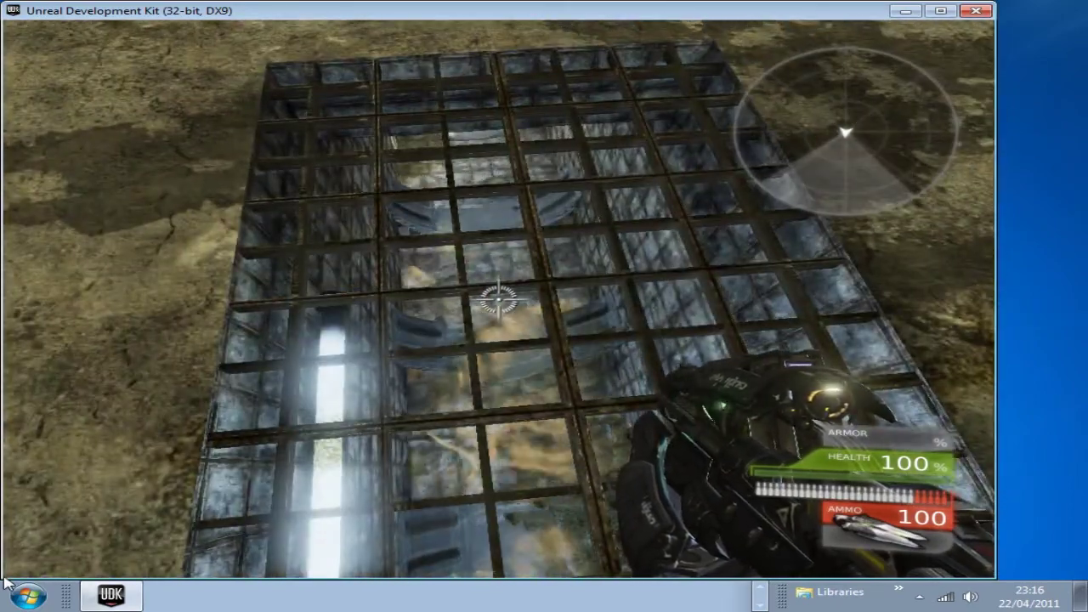
key("w")
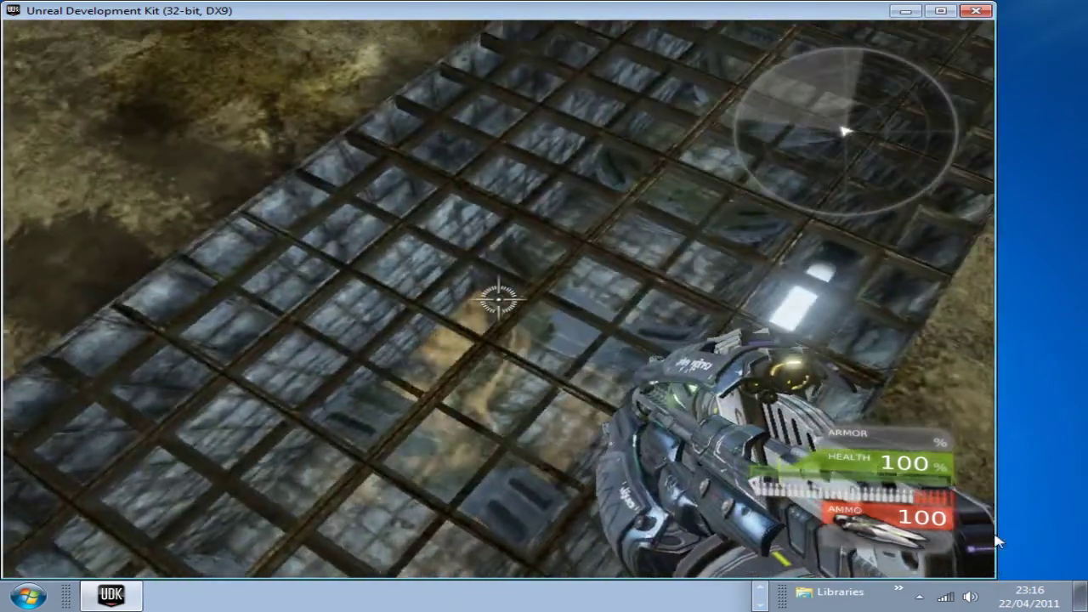
key("w")
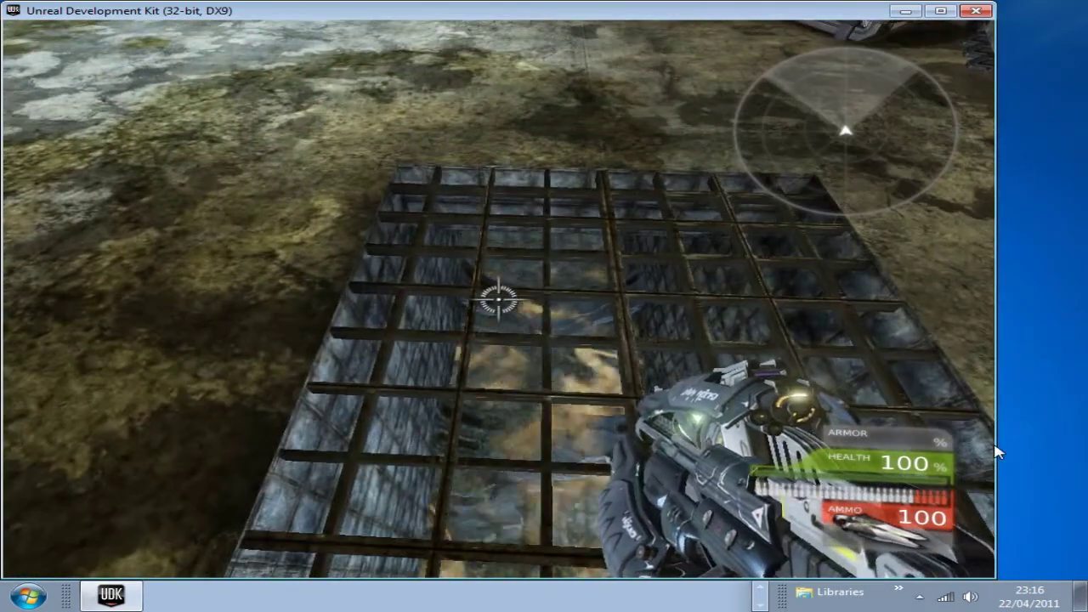
key("w")
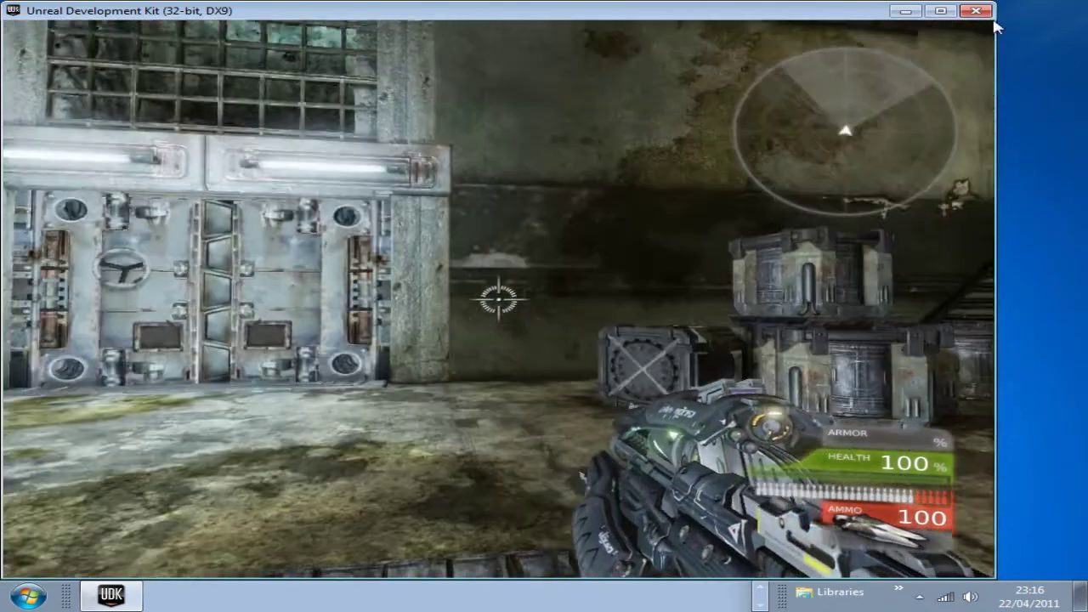
key("w")
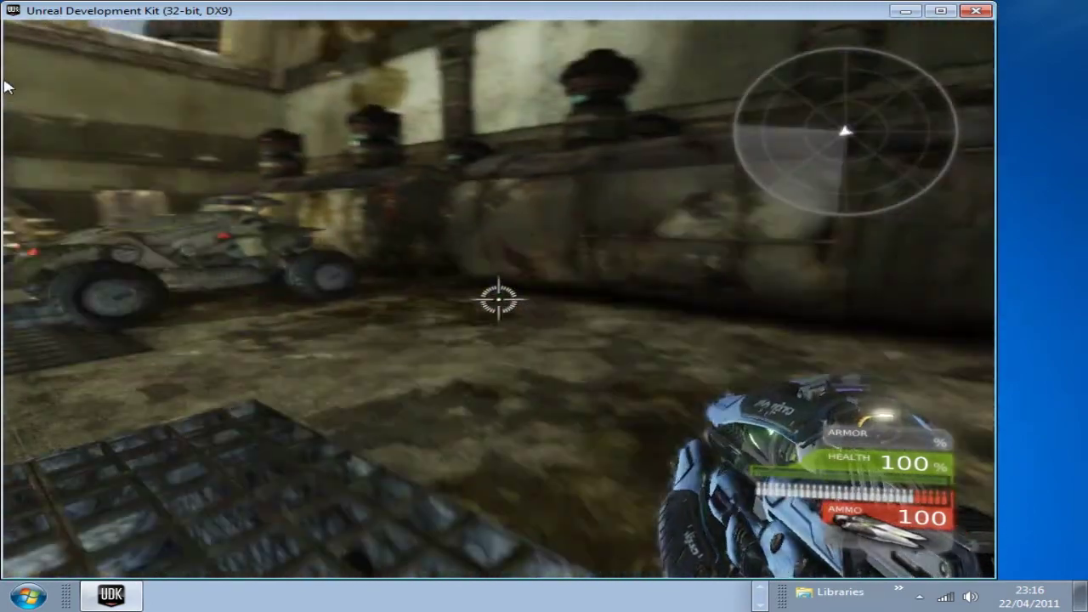
key("w")
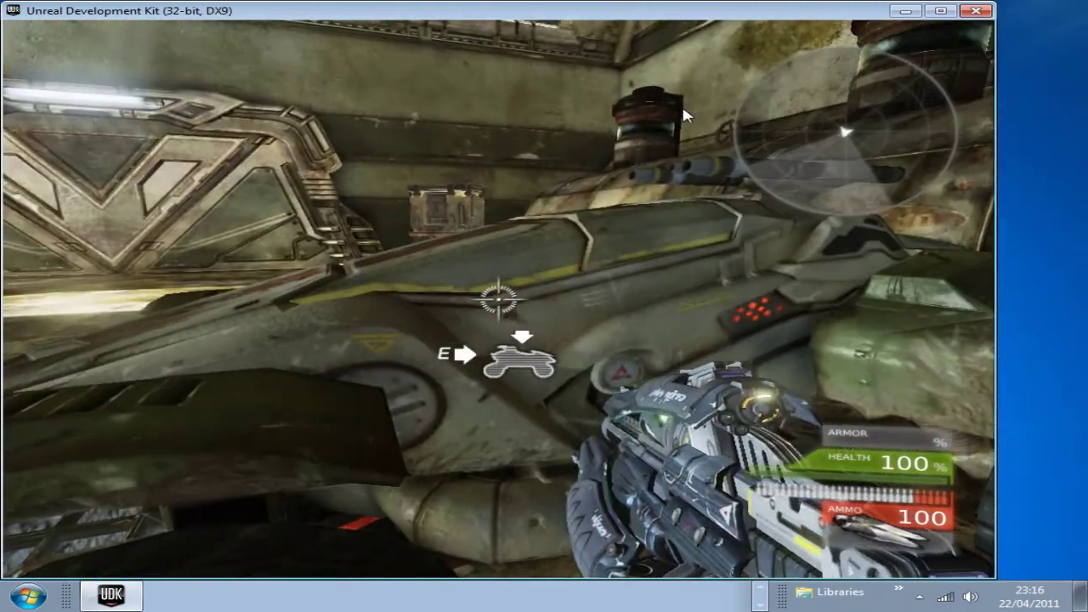
key("w")
- Board the vehicle, drive it toward the big door, and get out
key("e")
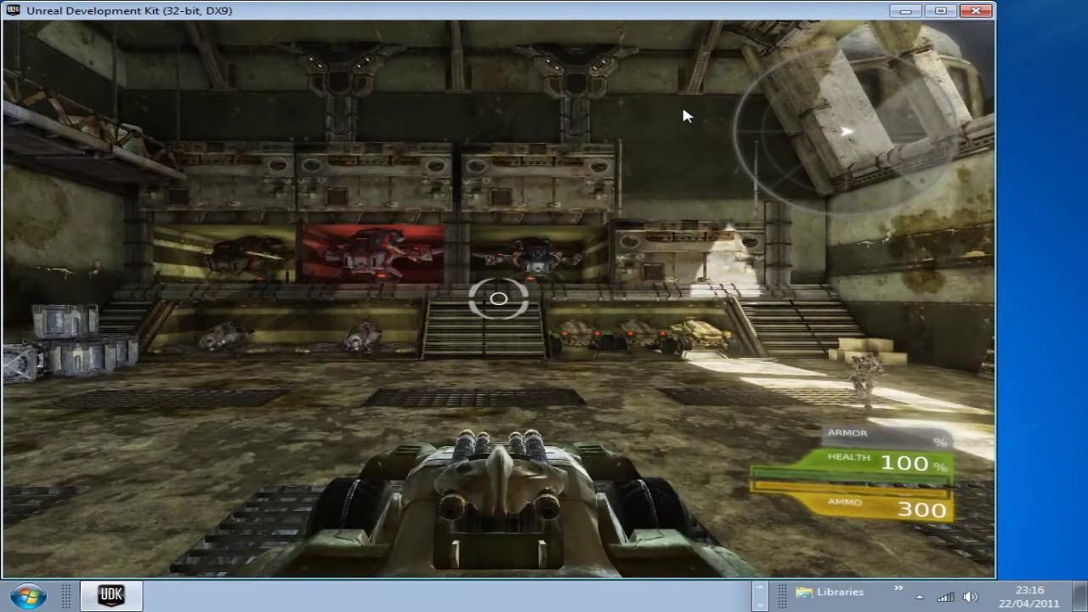
key("a")
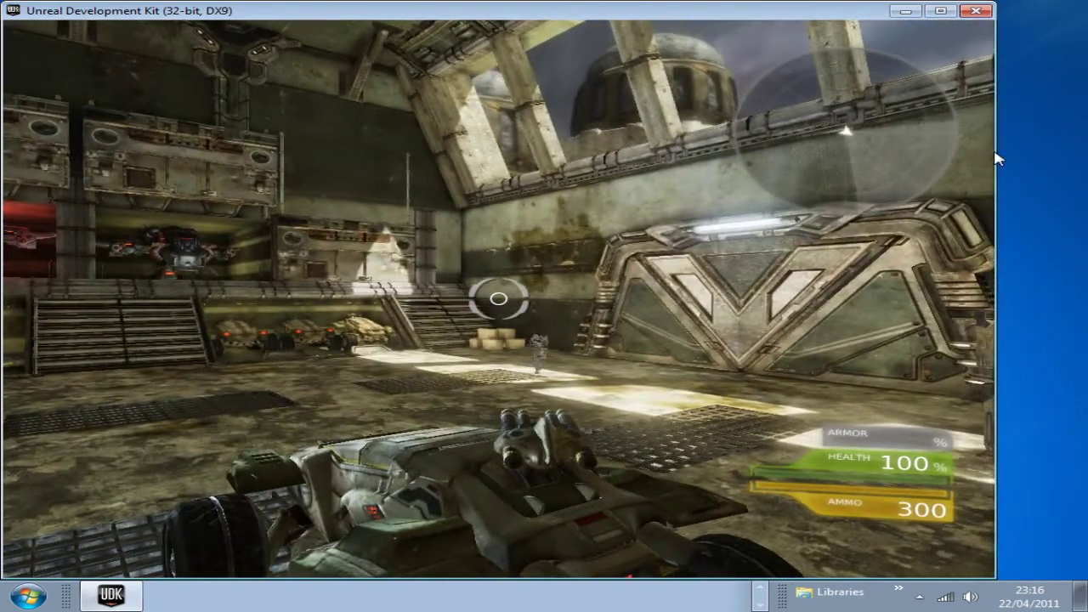
key("w")
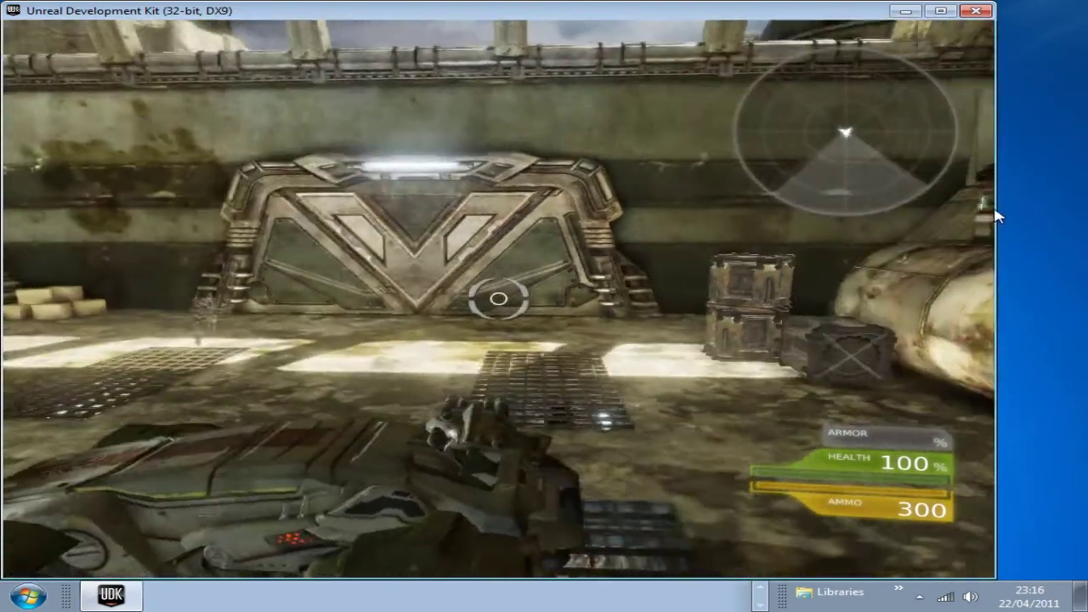
key("w")
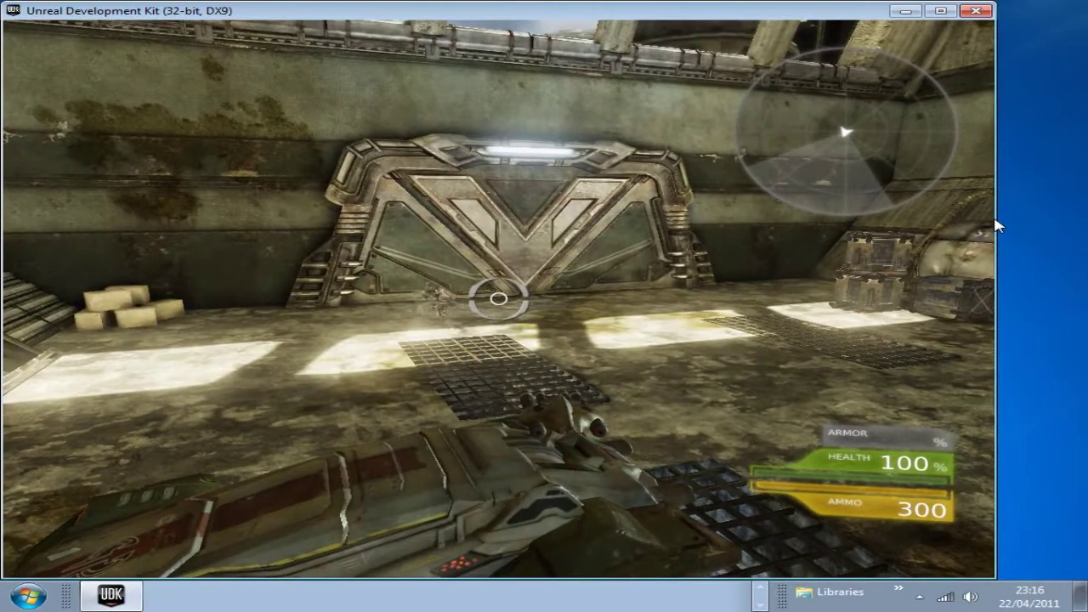
key("d")
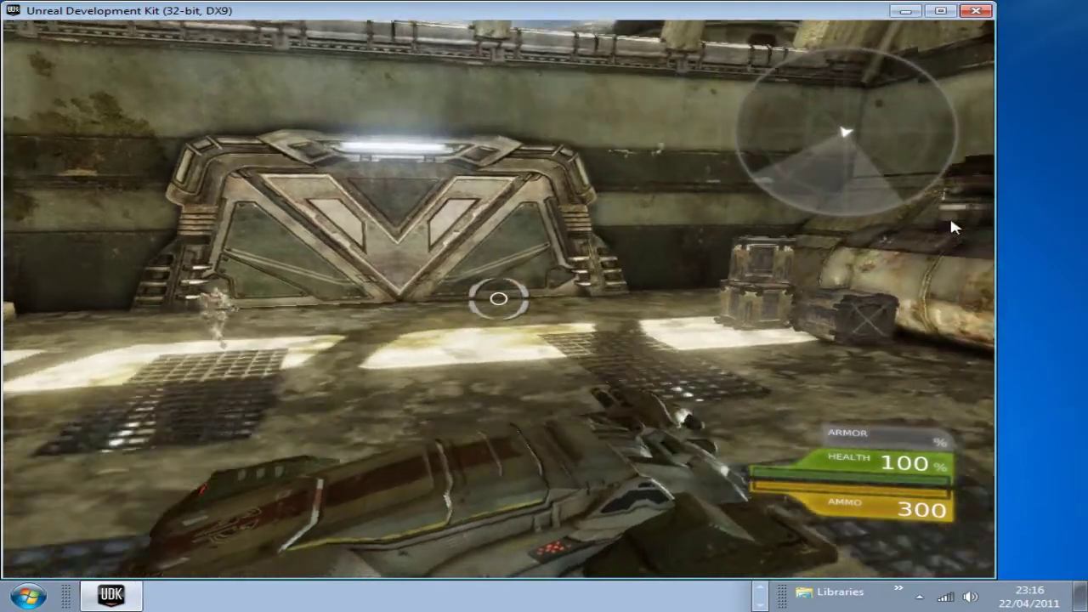
key("e")
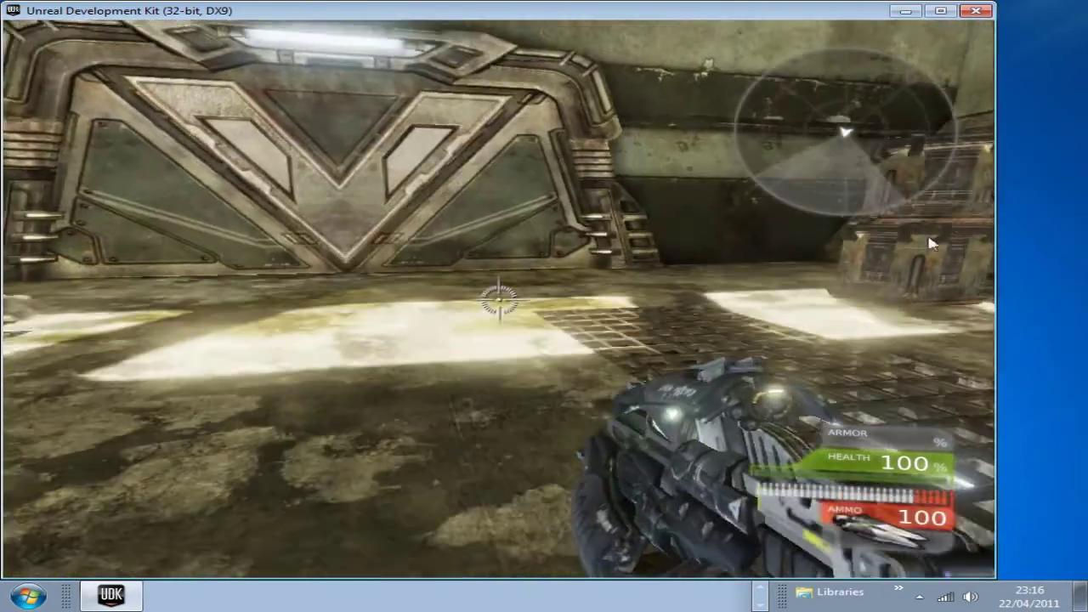
- Fire at the figure near the door while advancing toward it
key("w")
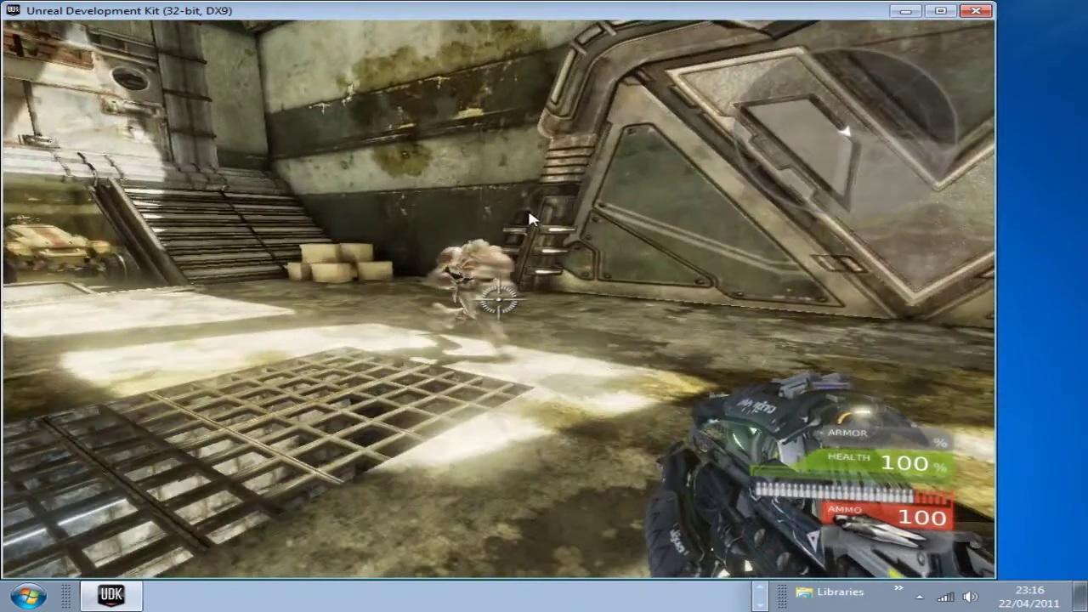
left_click(535, 213)
left_click(549, 217)
left_click(548, 216)
key("w")
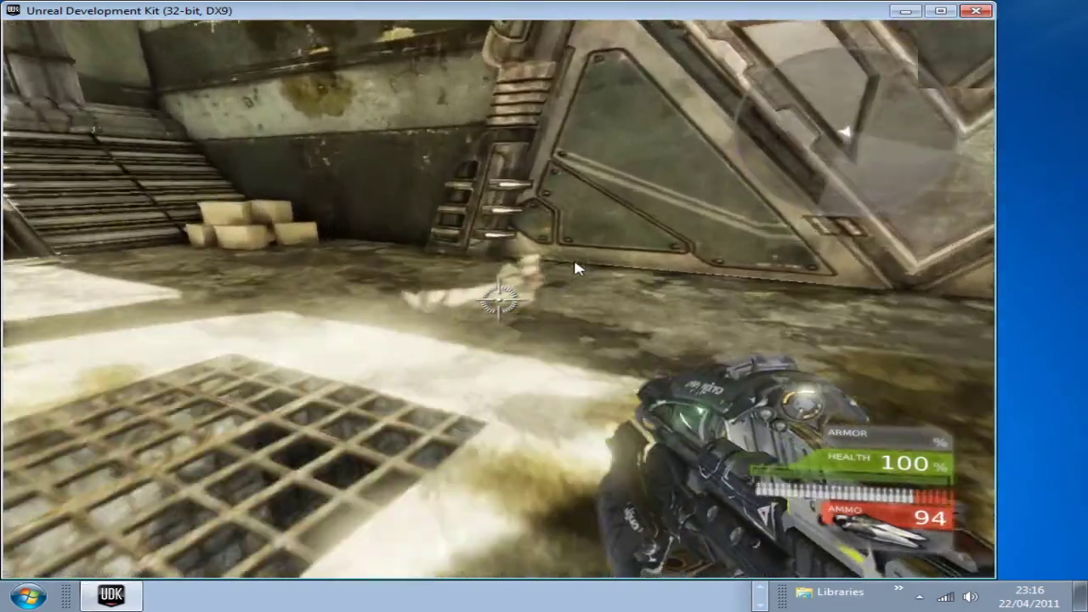
- Walk across the grate to the large metal door and go through it once it opens
key("w")
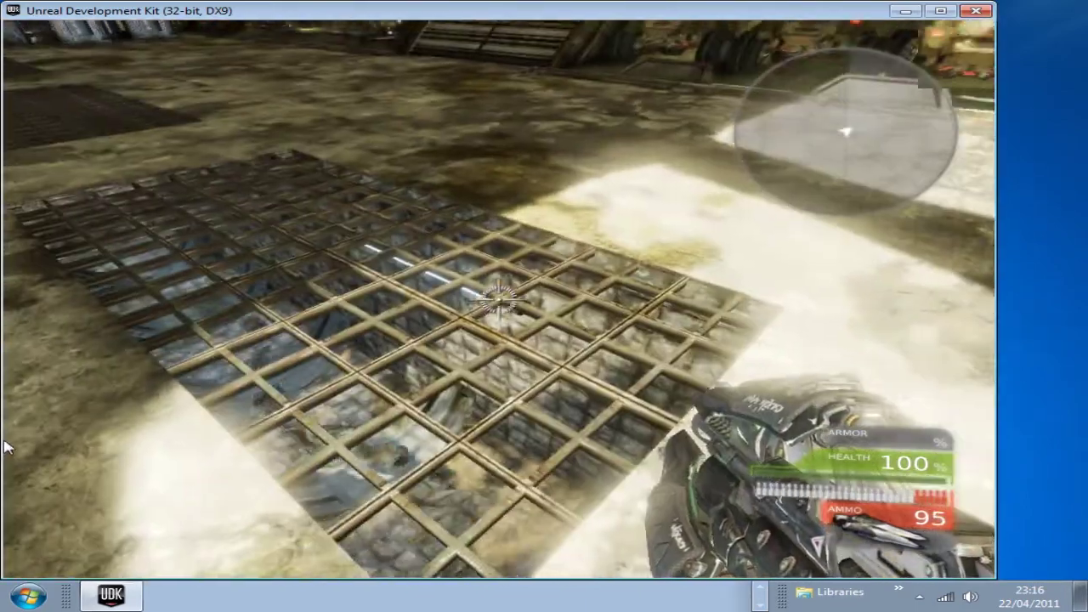
key("s")
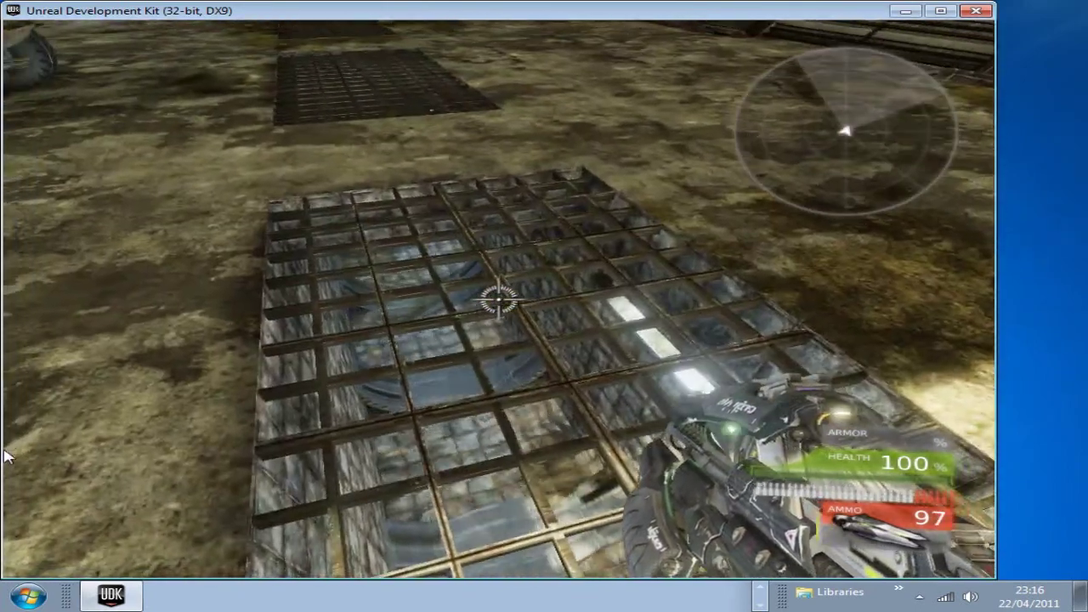
key("w")
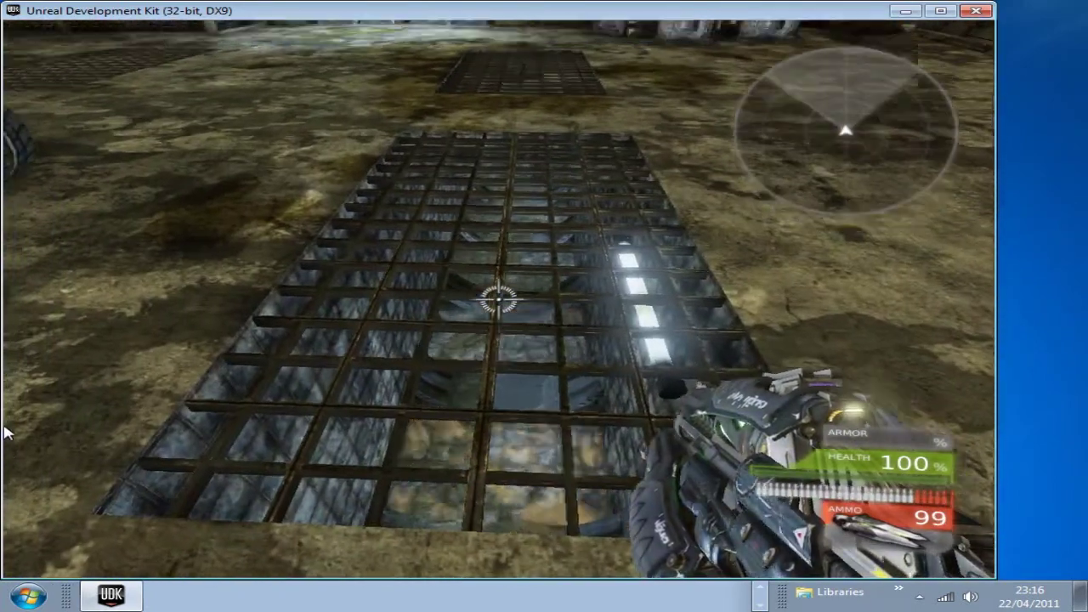
key("w")
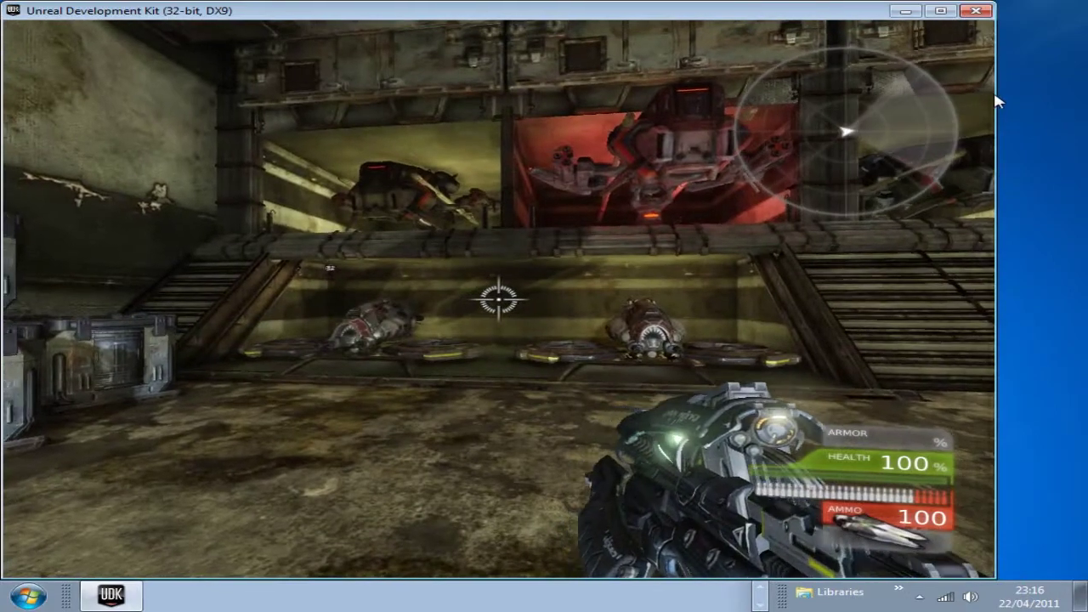
key("Right")
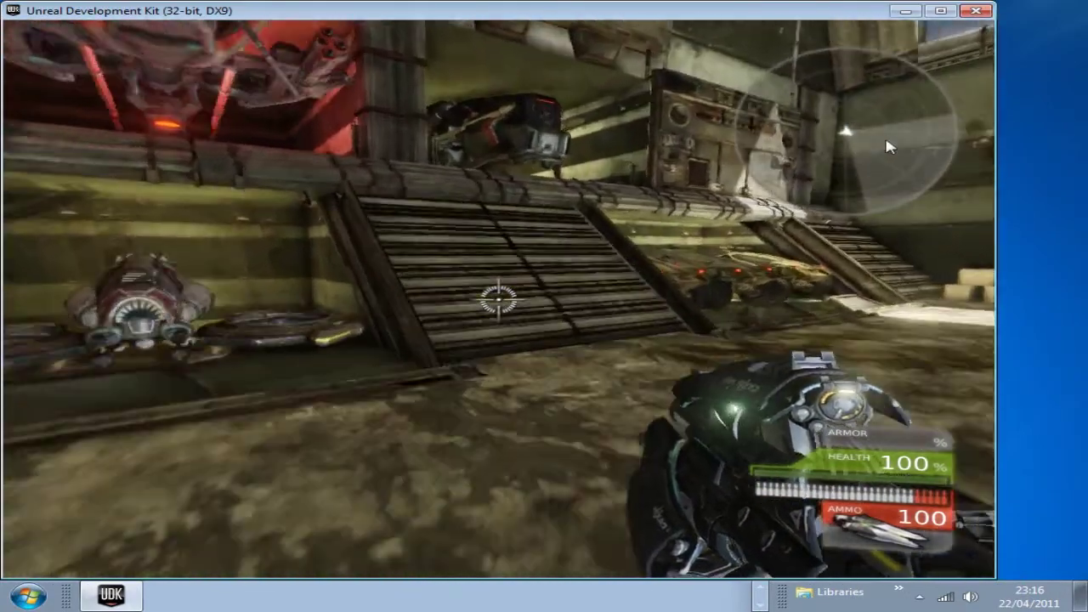
key("w")
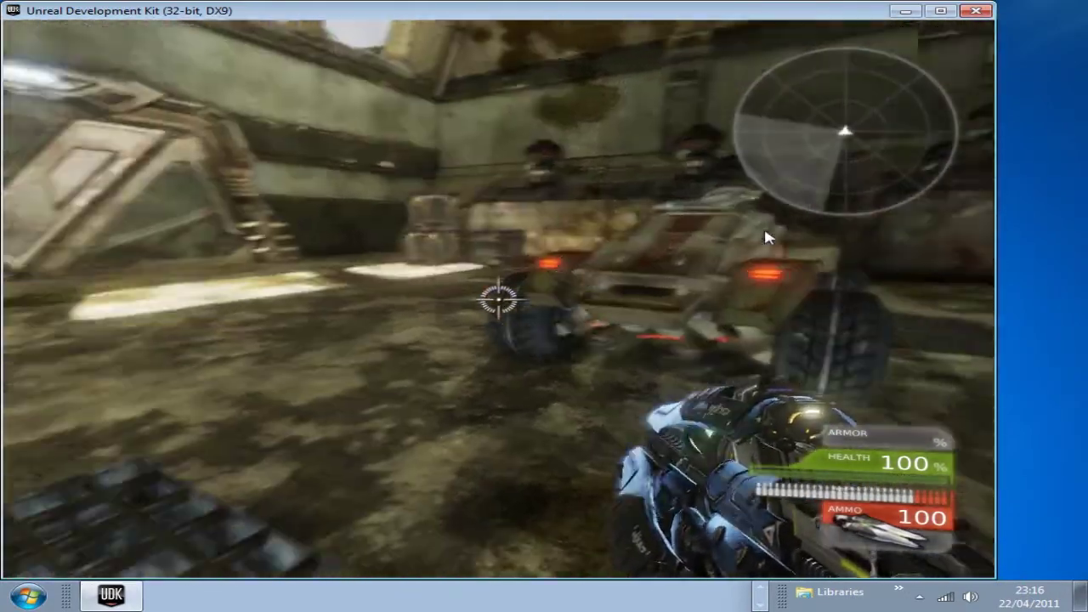
key("Right")
key("w")
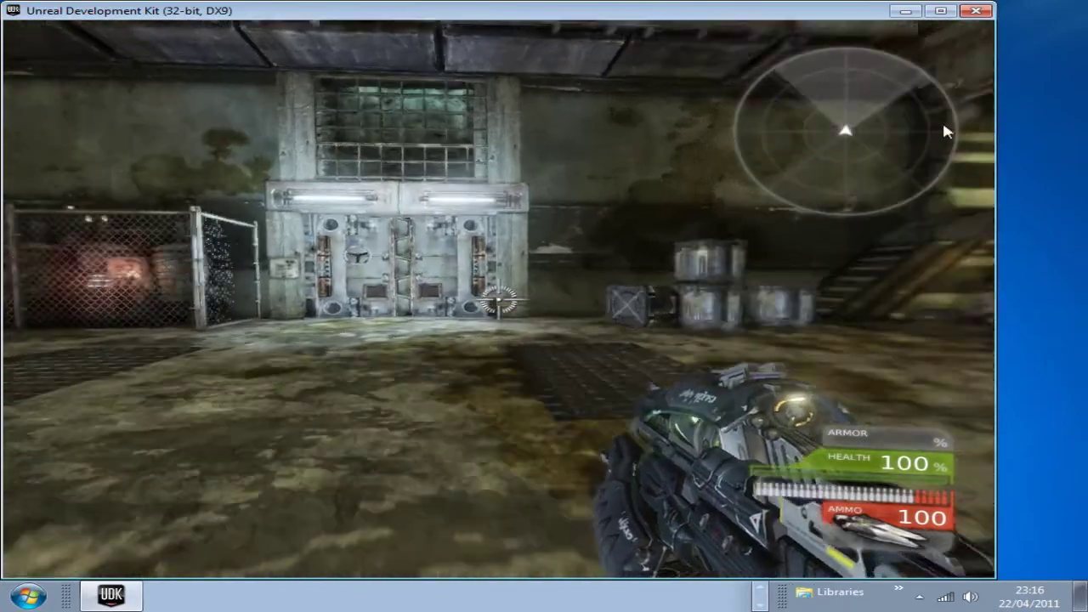
key("w")
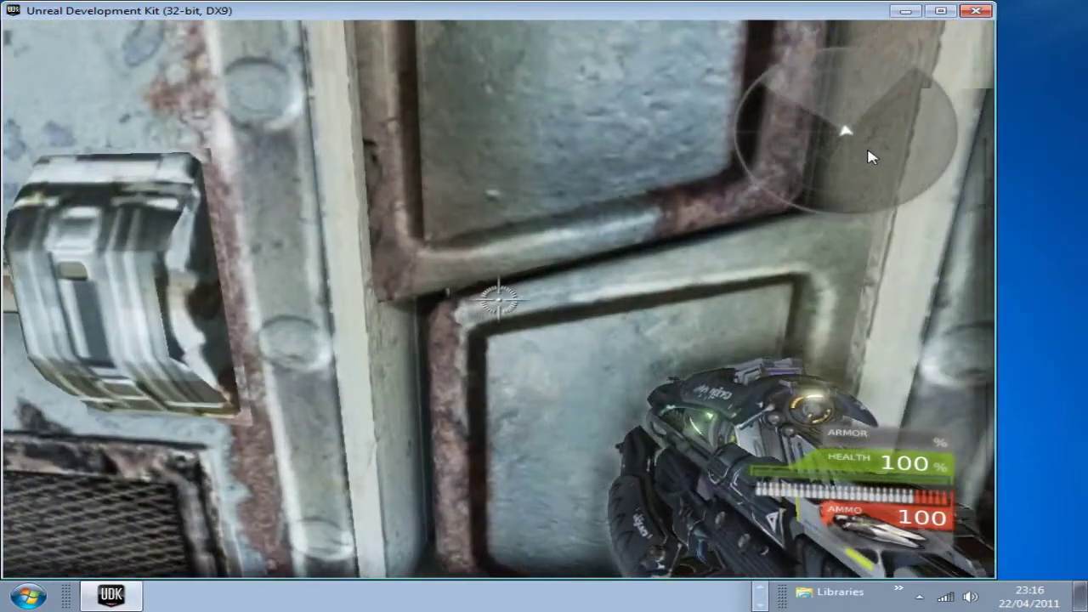
key("w")
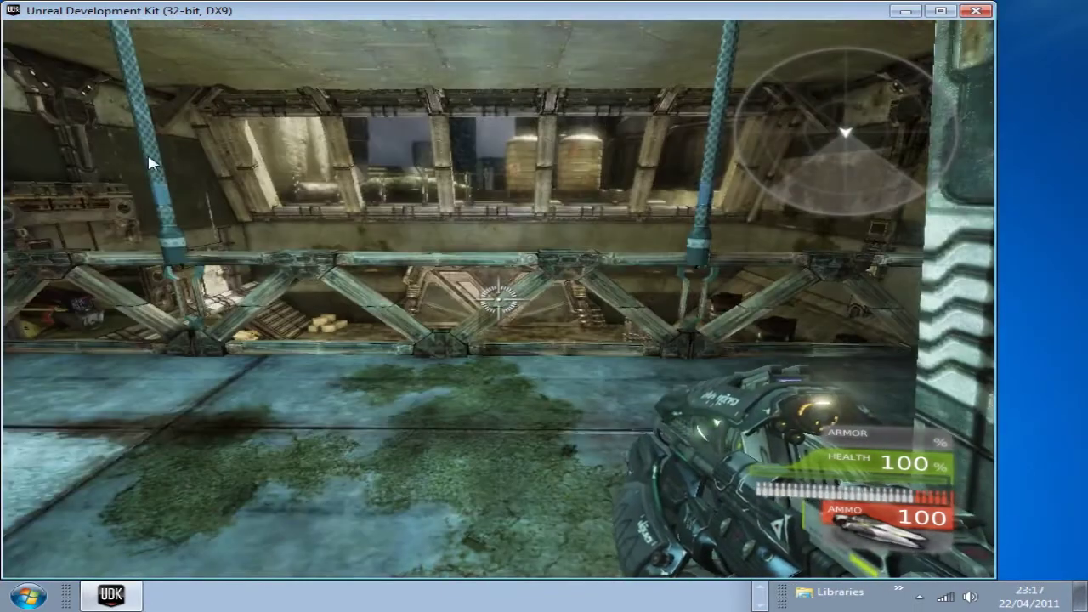
- Walk up to the bombable wall, plant the bomb with E, and back away
key("w")
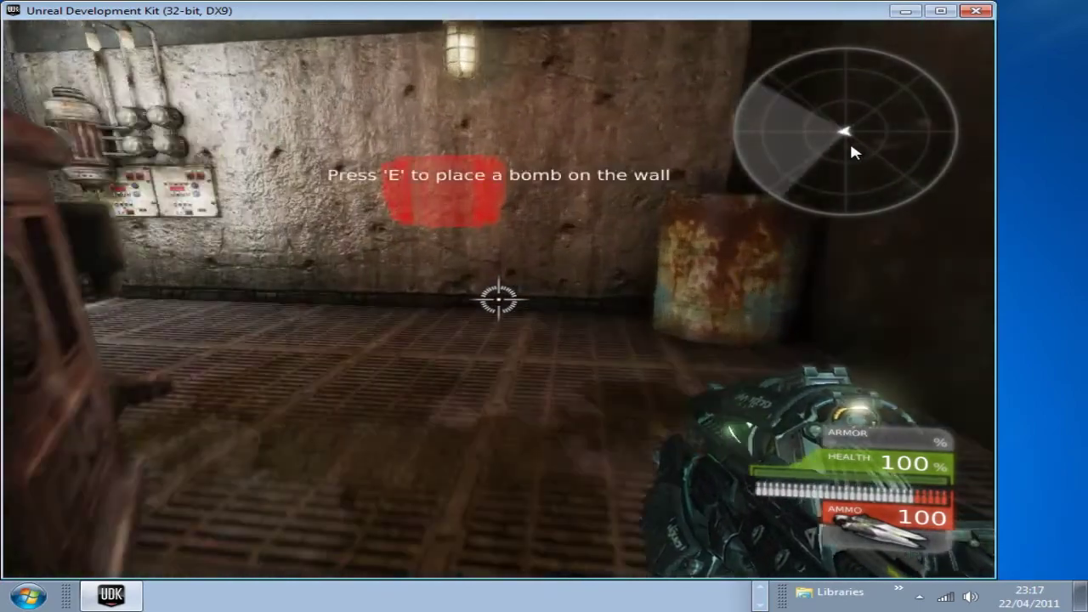
key("w")
key("e")
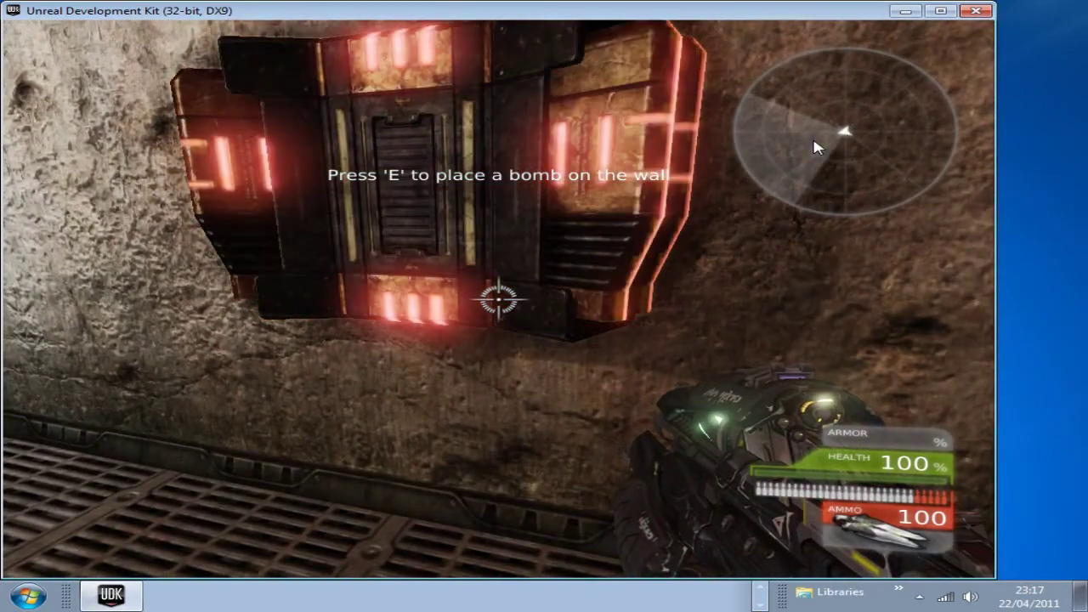
key("s")
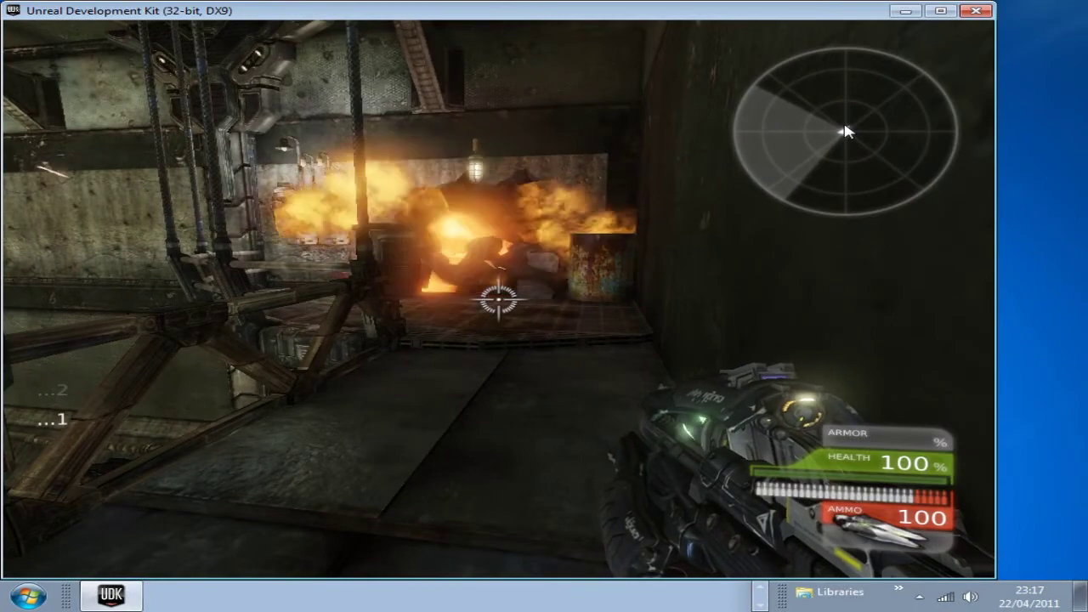
- Go through the blasted hole toward the doorway and shoot the fallen soldier's body
key("w")
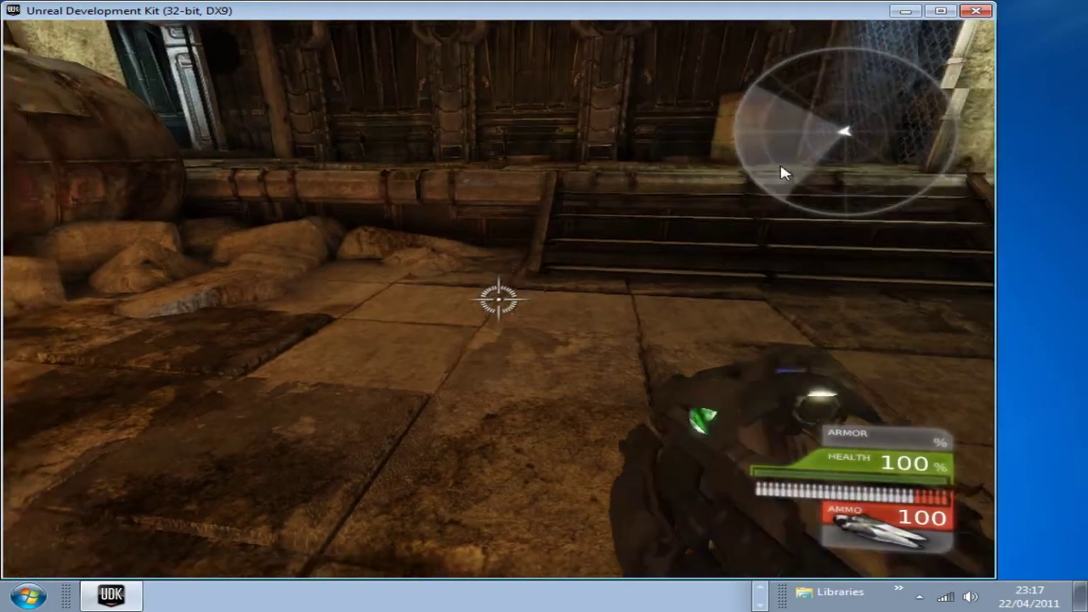
key("w")
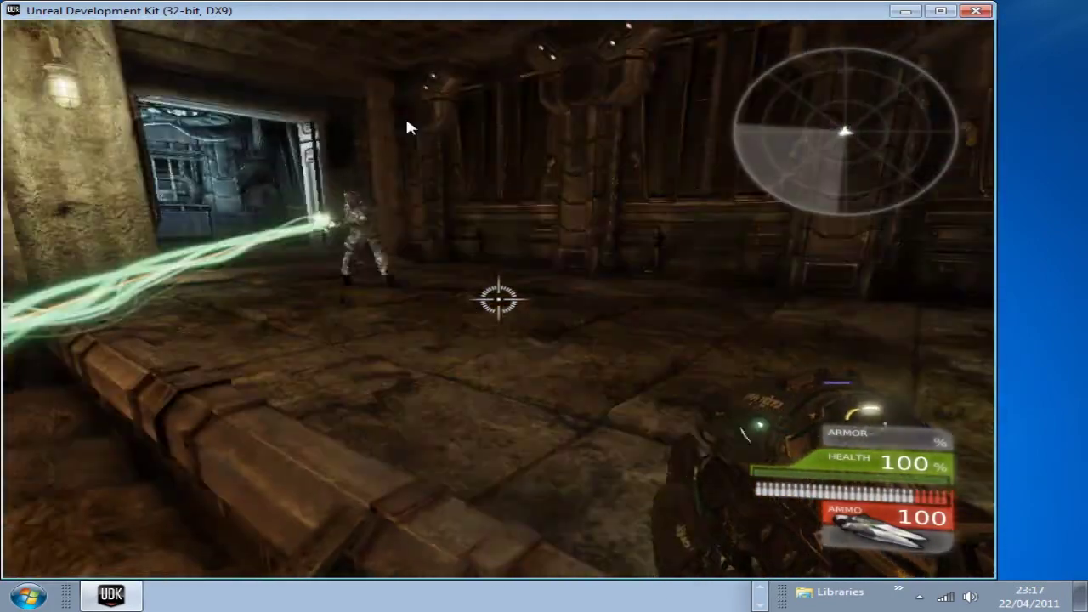
mouse_move(405, 127)
left_mouse_down()
mouse_move(532, 116)
mouse_move(510, 138)
mouse_move(478, 144)
mouse_move(390, 139)
mouse_move(413, 141)
left_mouse_up()
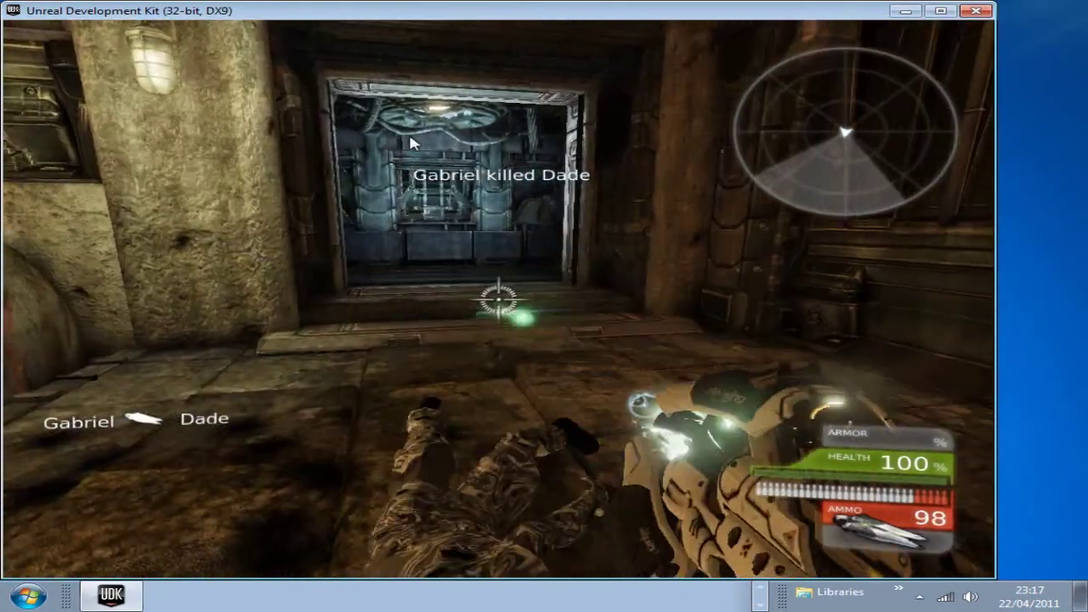
key("w")
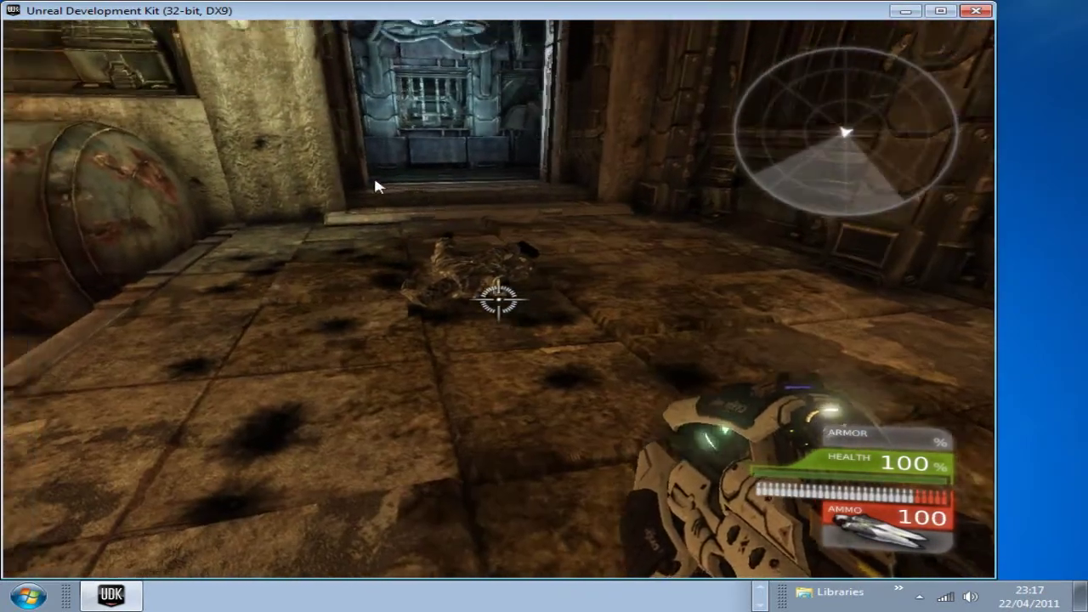
key("w")
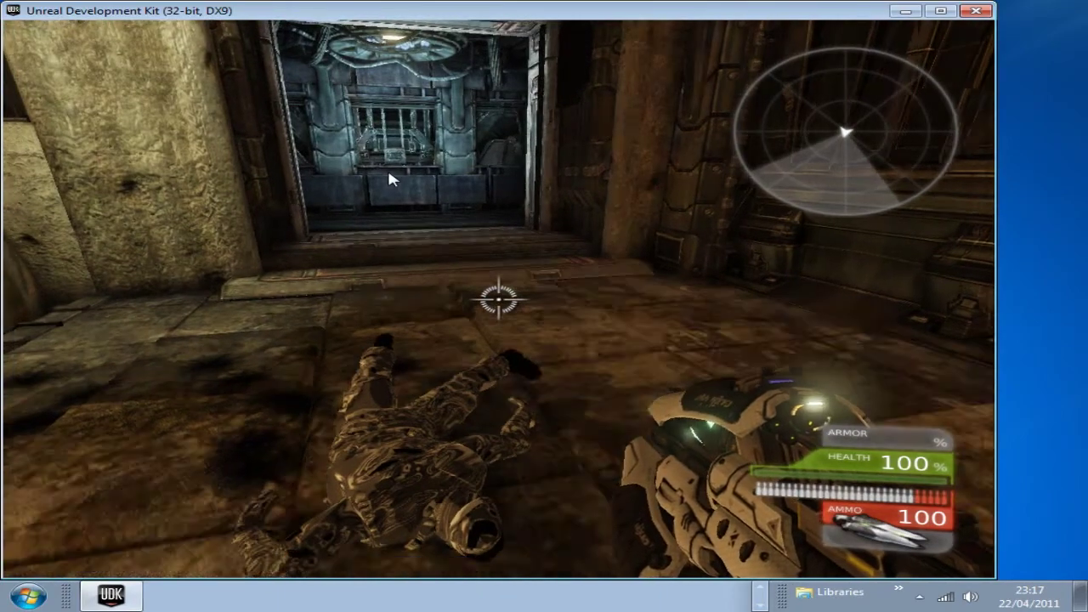
key("w")
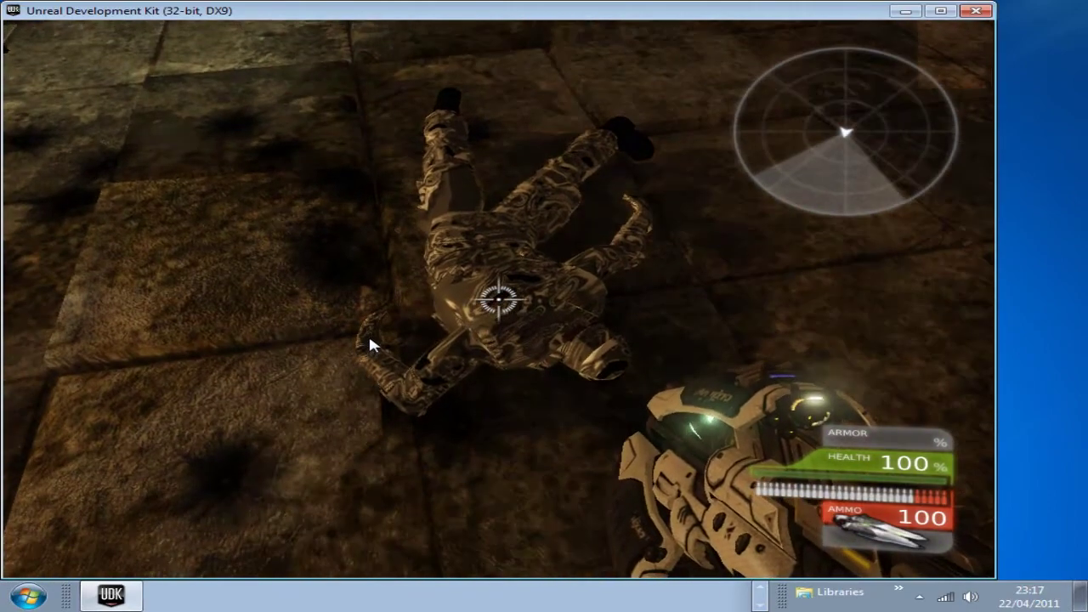
left_click(369, 333)
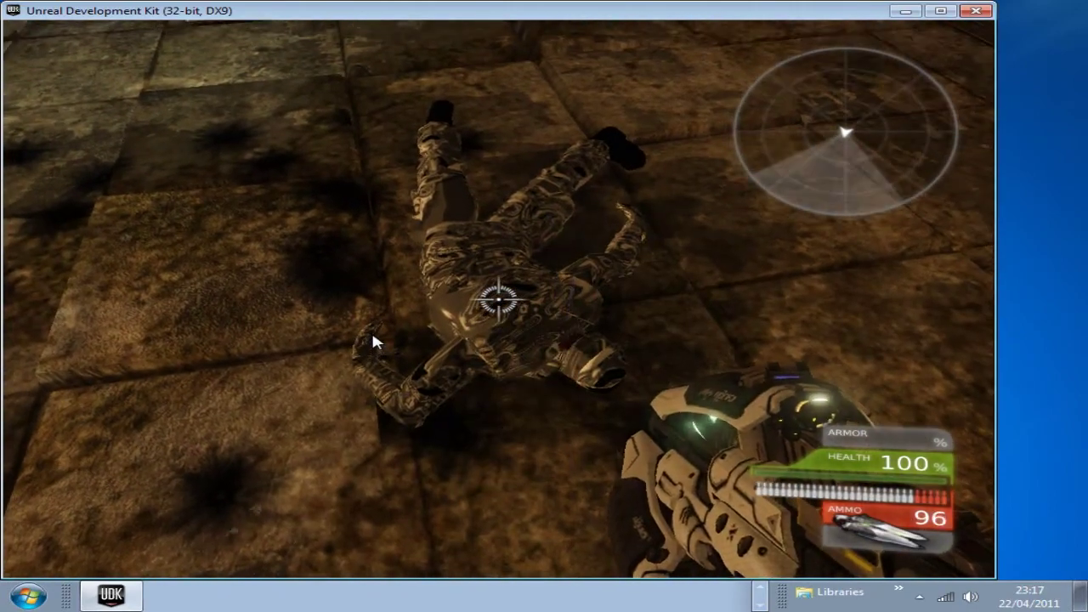
right_click(371, 332)
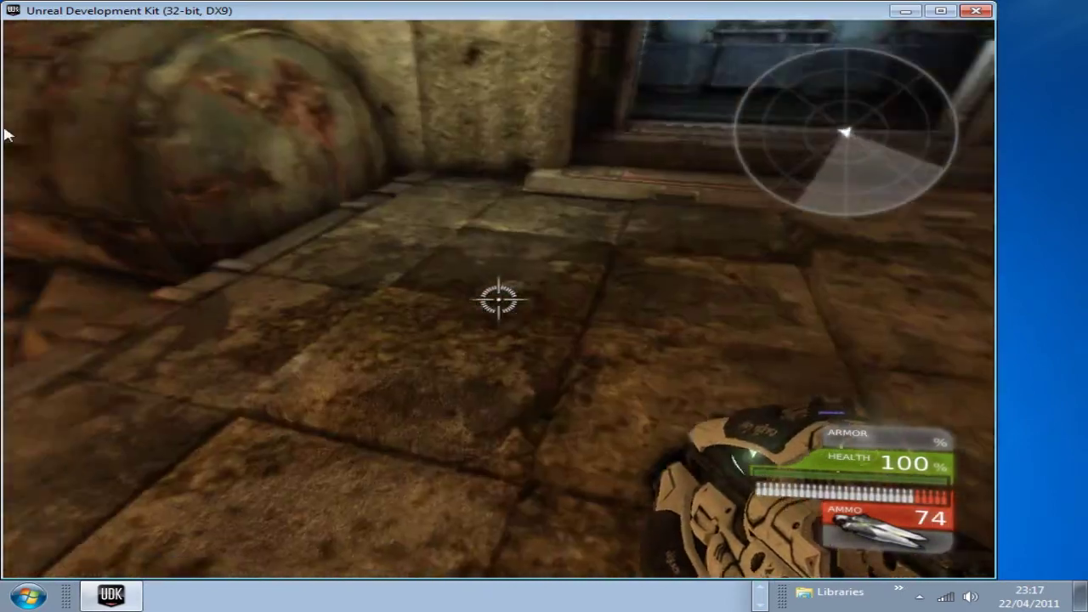
- Quit the level to the Main Menu, press its EXIT button twice, then bring up Task Manager
key("Escape")
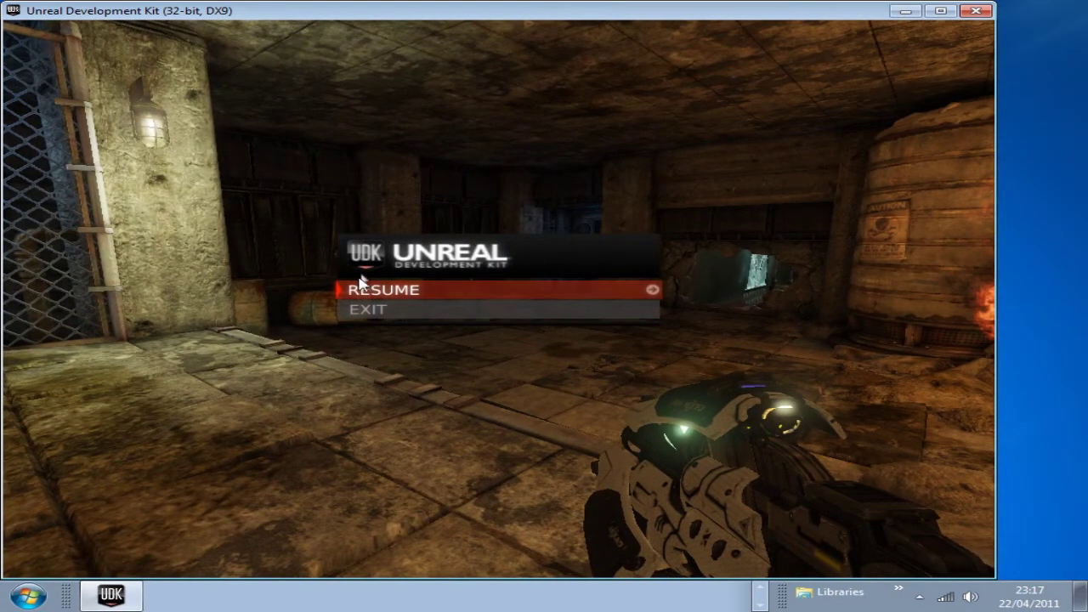
left_click(376, 311)
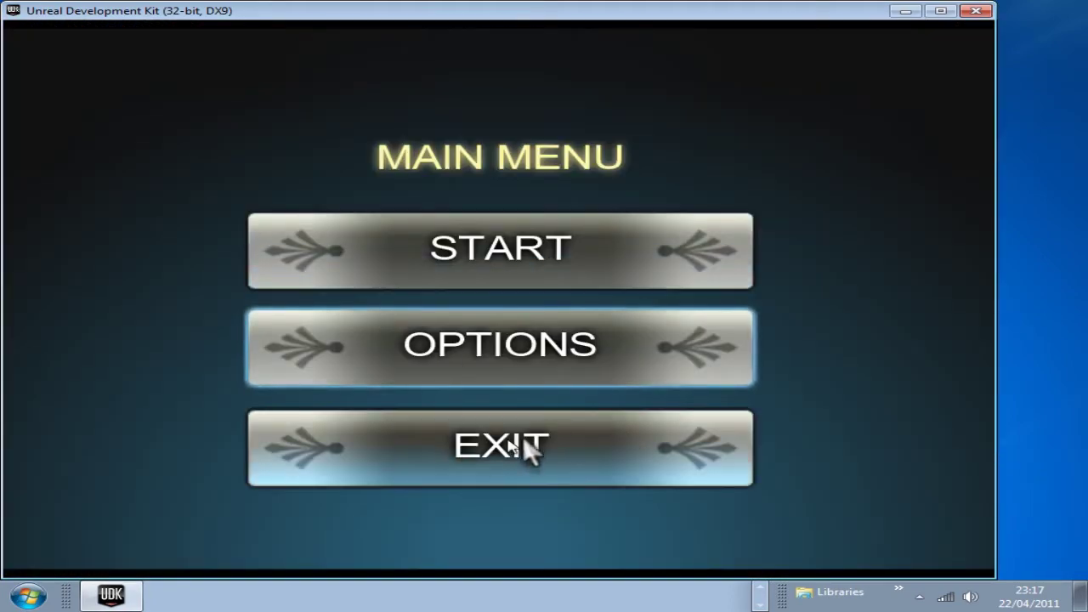
left_click(512, 446)
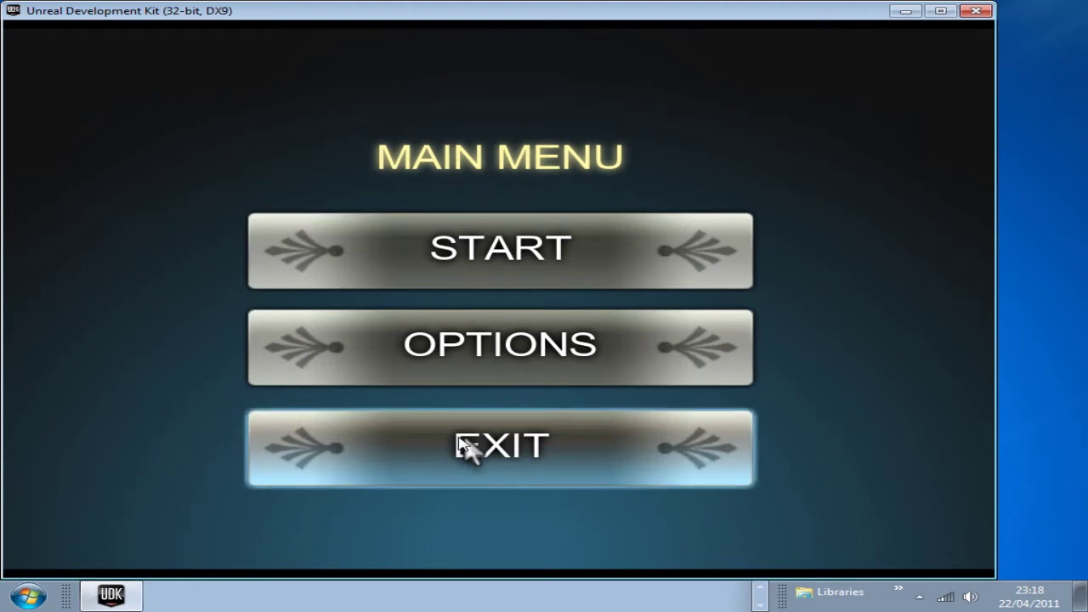
left_click(521, 446)
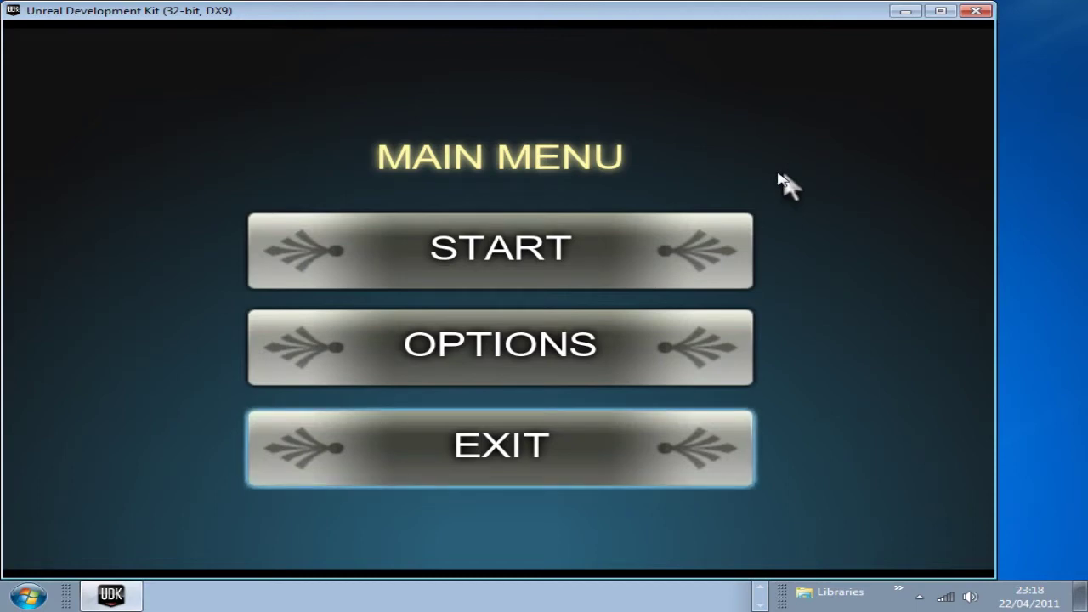
key("ctrl+shift+Escape")
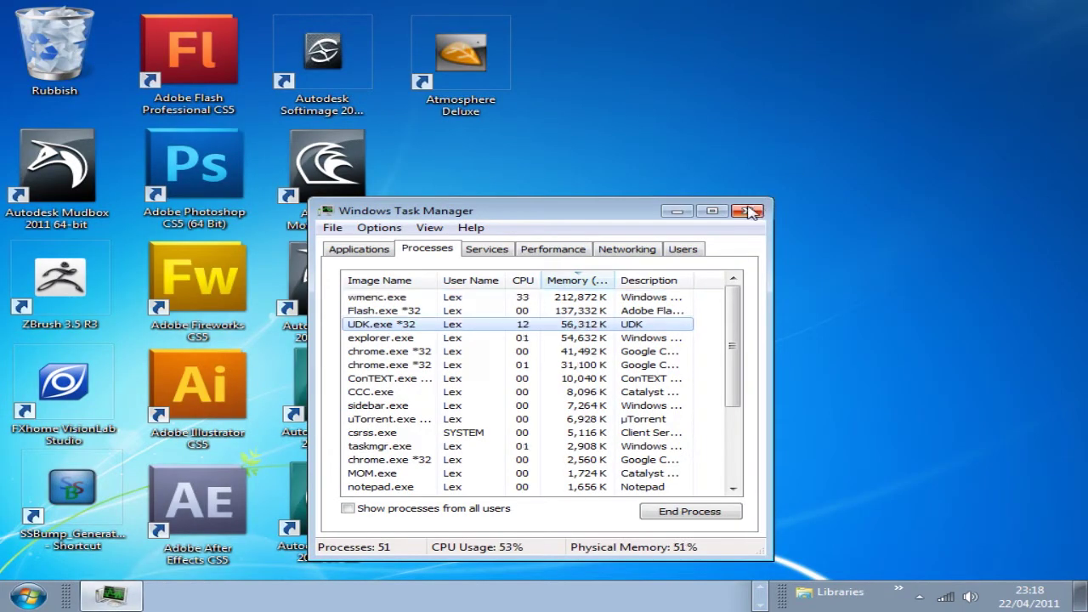
- End the UDK.exe process in Task Manager
left_click(747, 210)
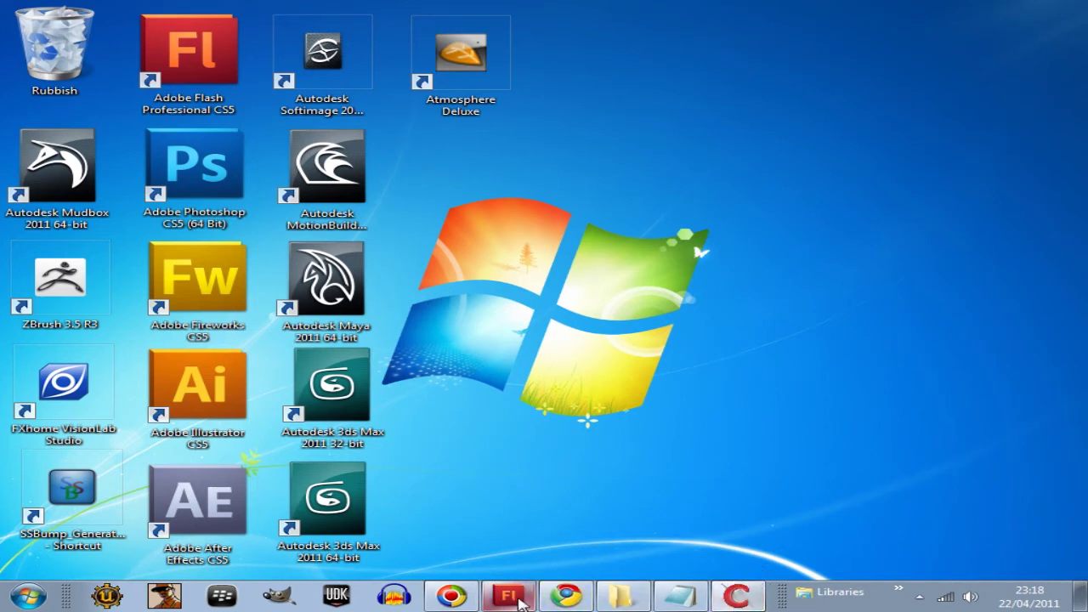
- Return to tutorial_menu in Flash, test it with FxMediaPlayer, then close the GFxPlayer preview
left_click(513, 597)
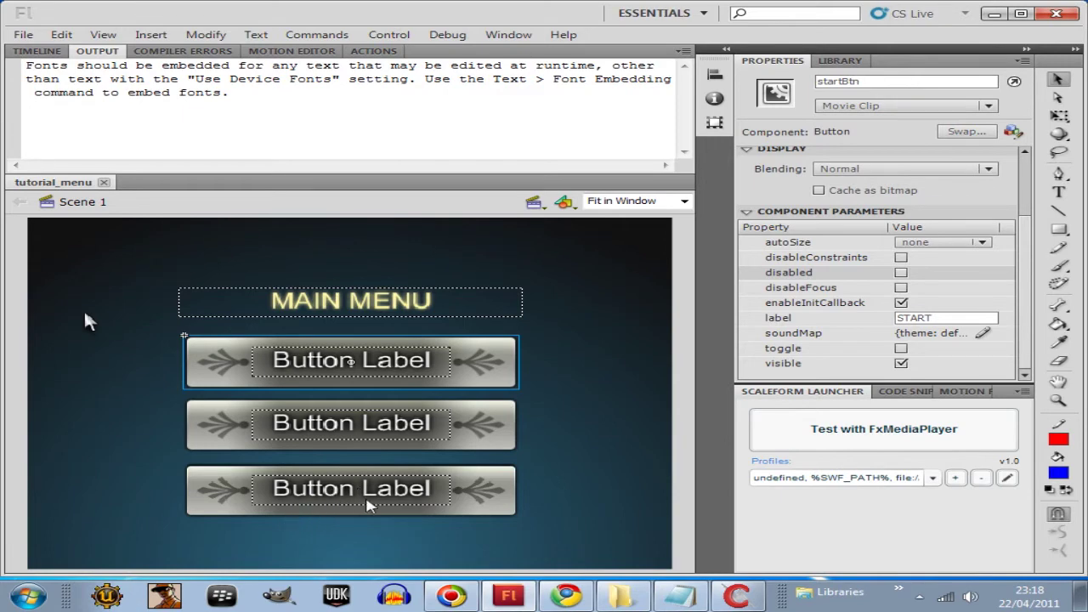
left_click(841, 432)
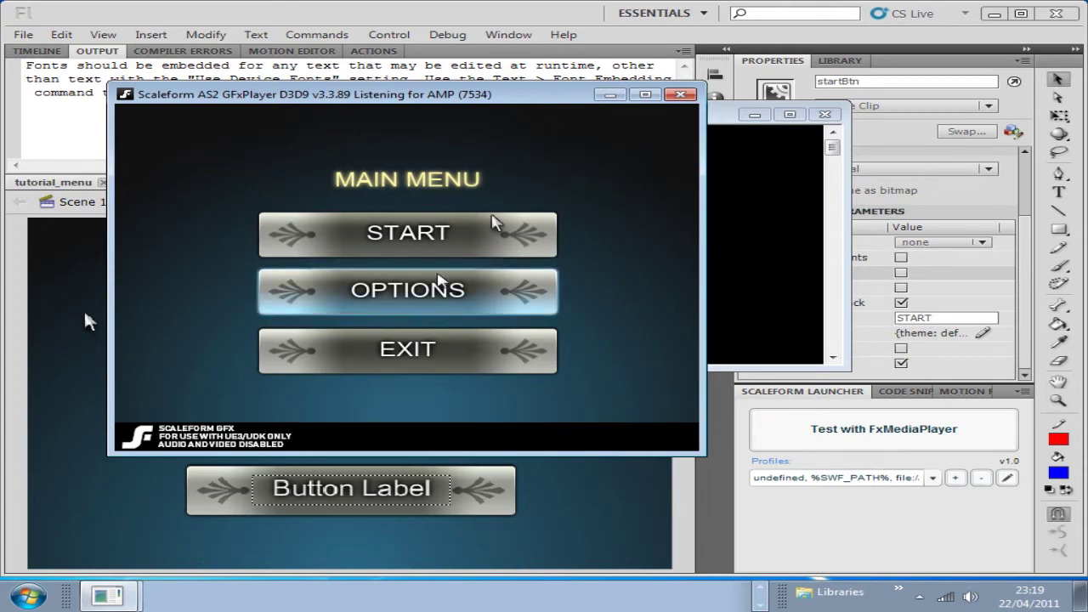
left_click(680, 95)
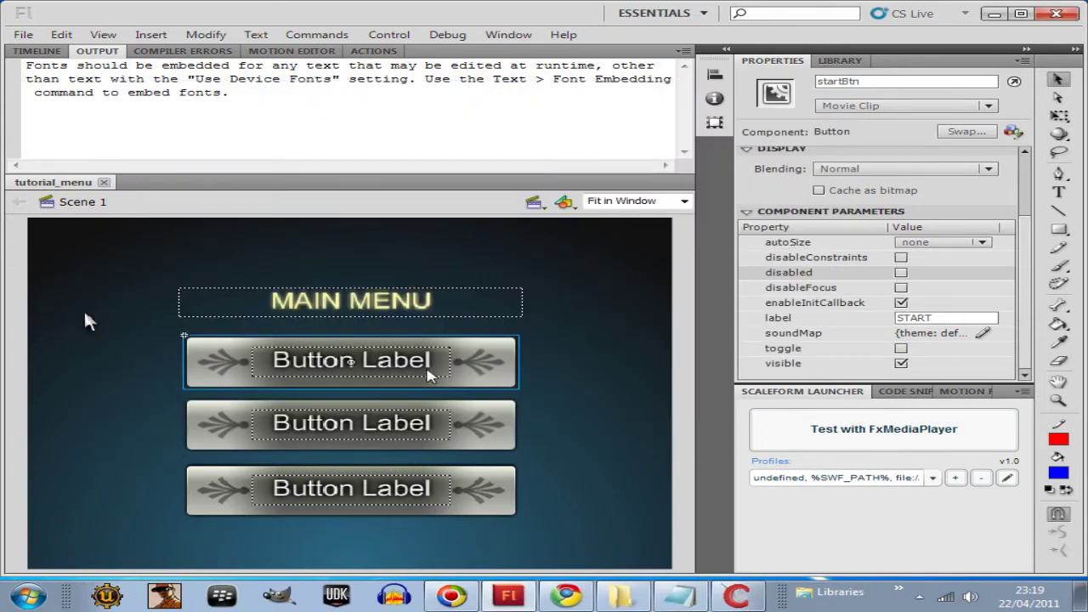
- Lock the scenes layer in the Timeline, then unlock it and select the startBtn button
left_click(19, 53)
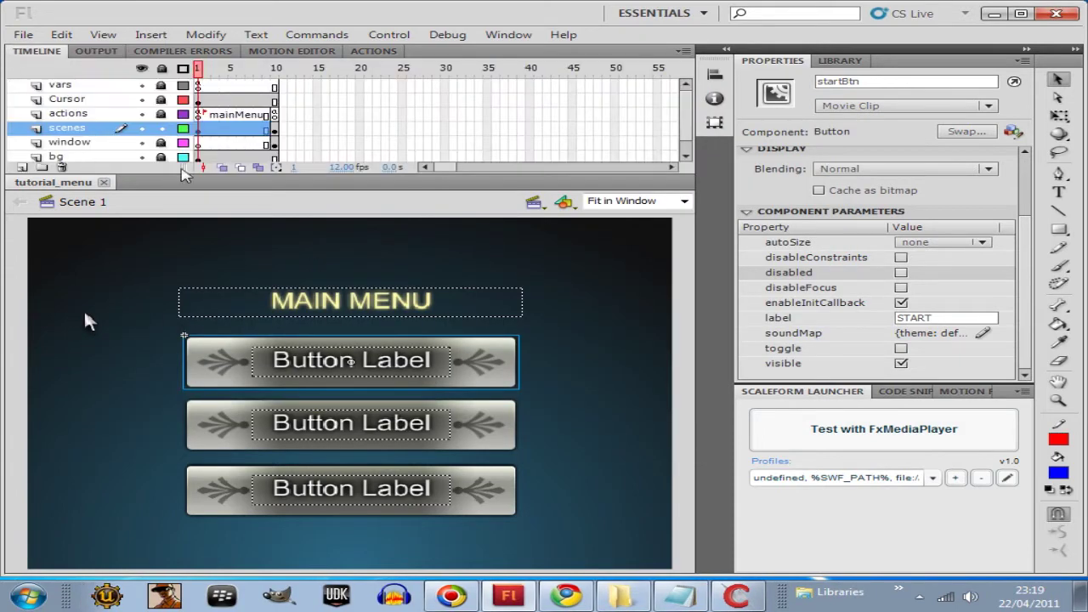
left_click(160, 128)
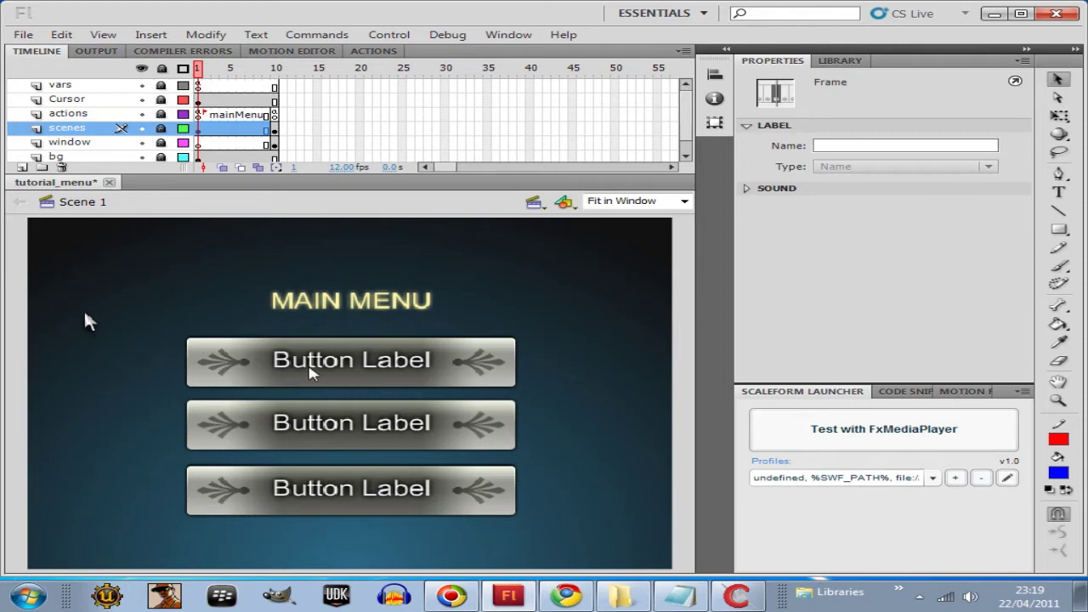
left_click(298, 316)
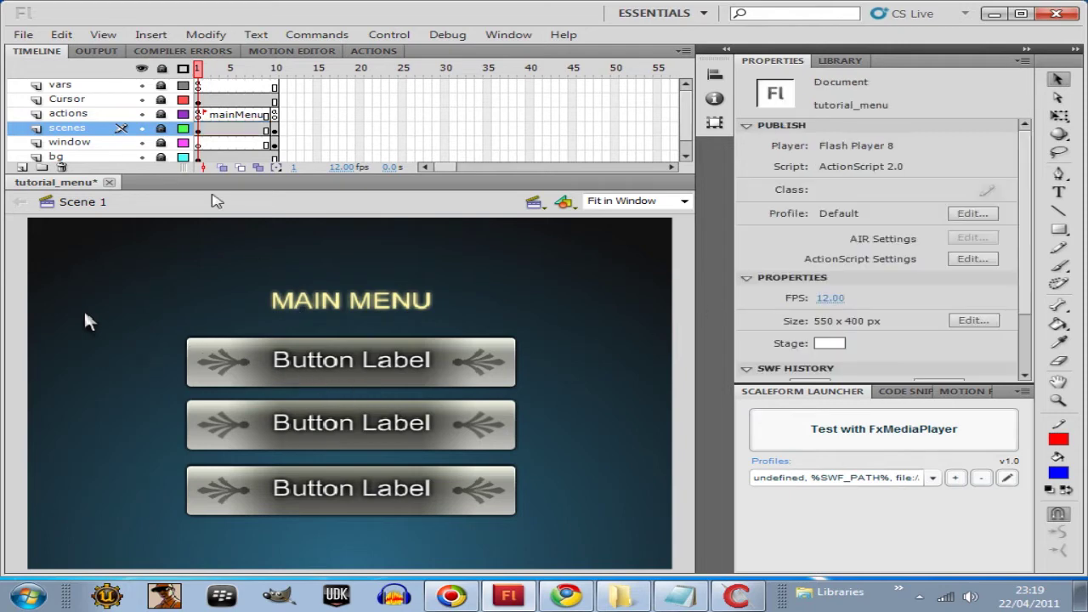
left_click(154, 134)
left_click(349, 376)
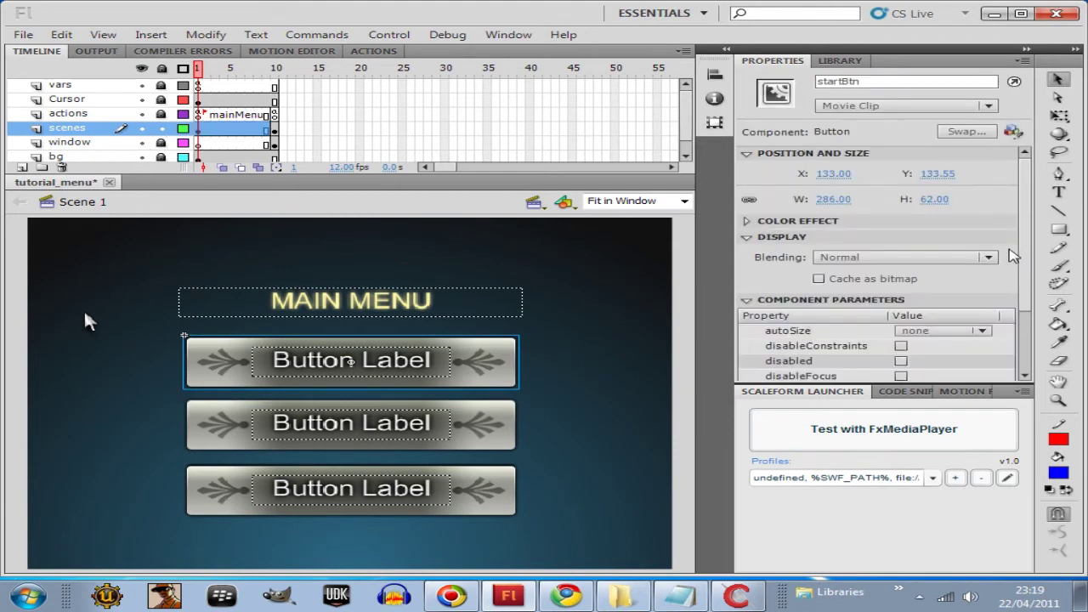
left_click(840, 60)
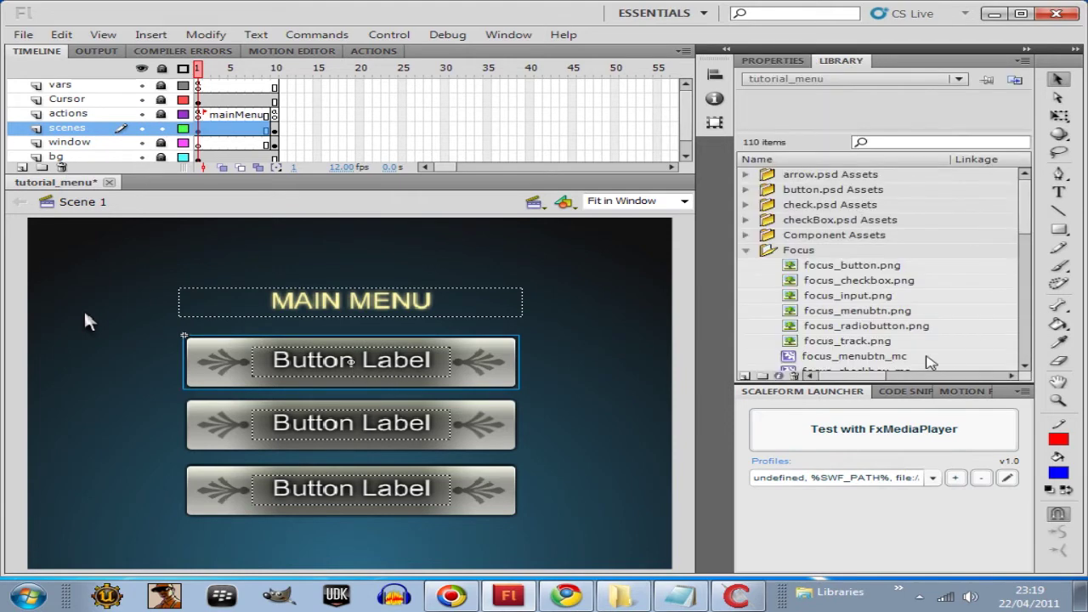
left_click_drag(1026, 228, 1018, 348)
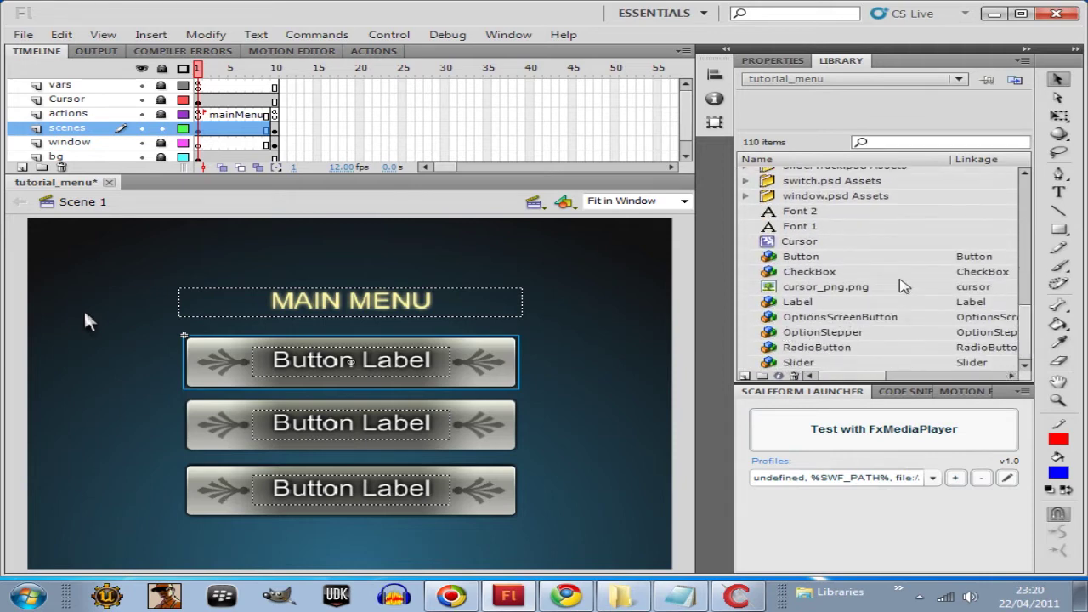
left_click(803, 303)
left_click(811, 287)
left_click(812, 271)
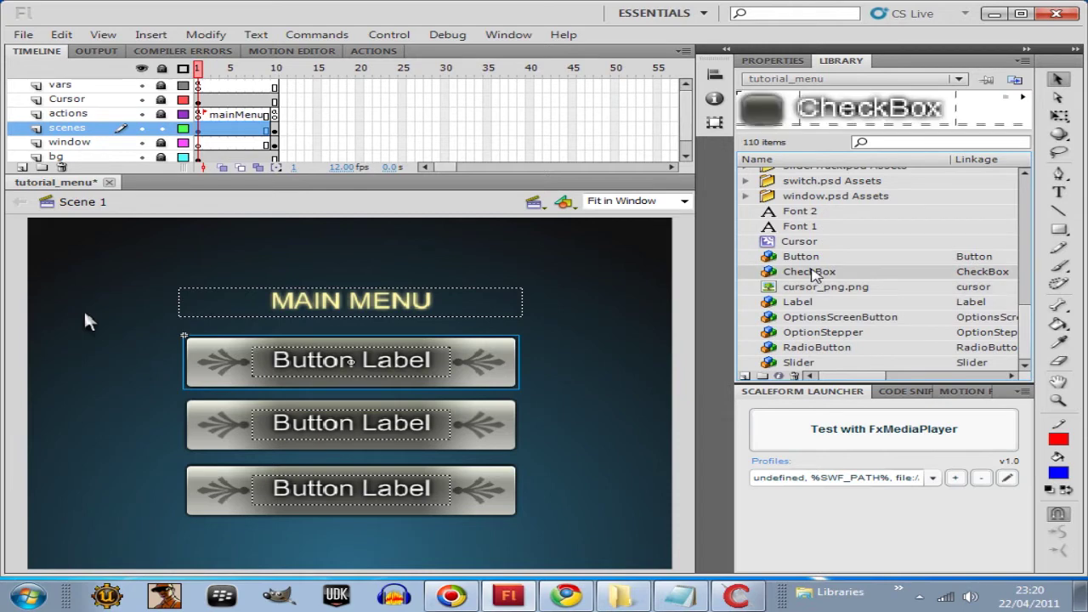
left_click(803, 257)
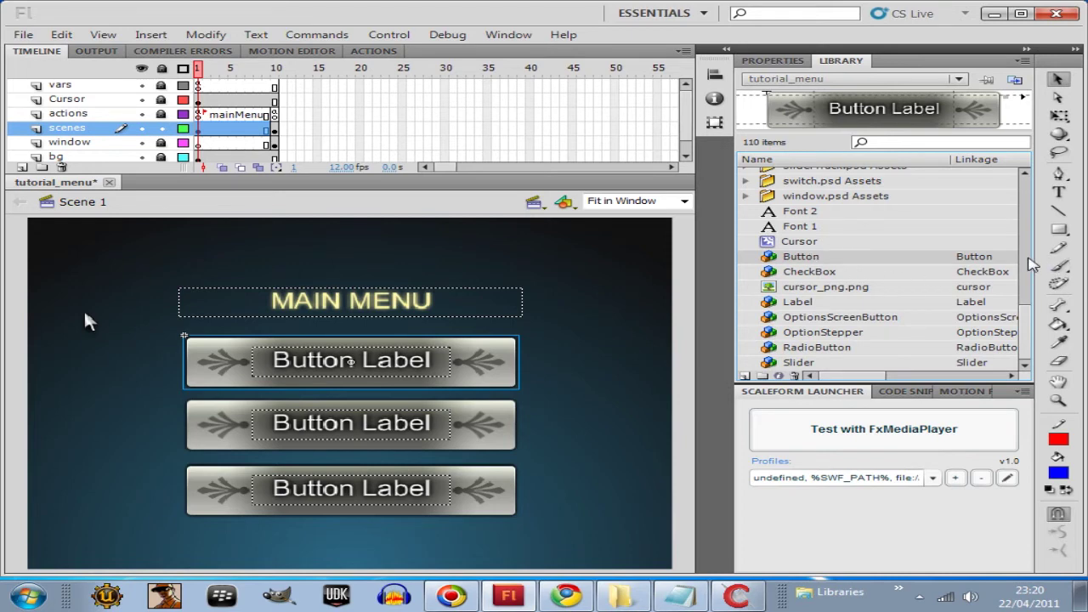
scroll(1030, 264, "up", 5)
scroll(1028, 270, "up", 7)
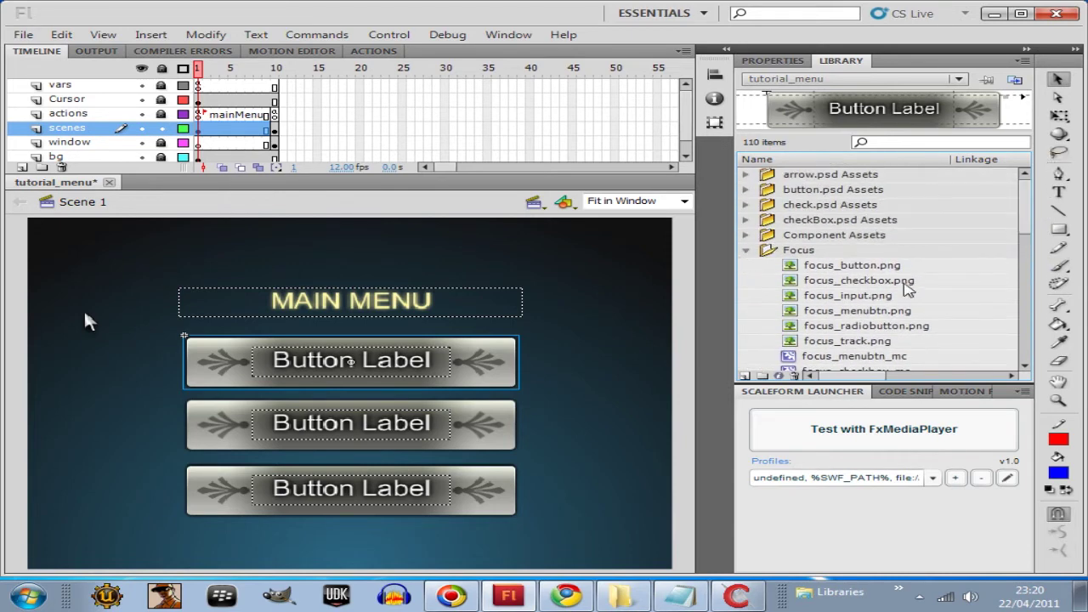
left_click(854, 267)
left_click(848, 280)
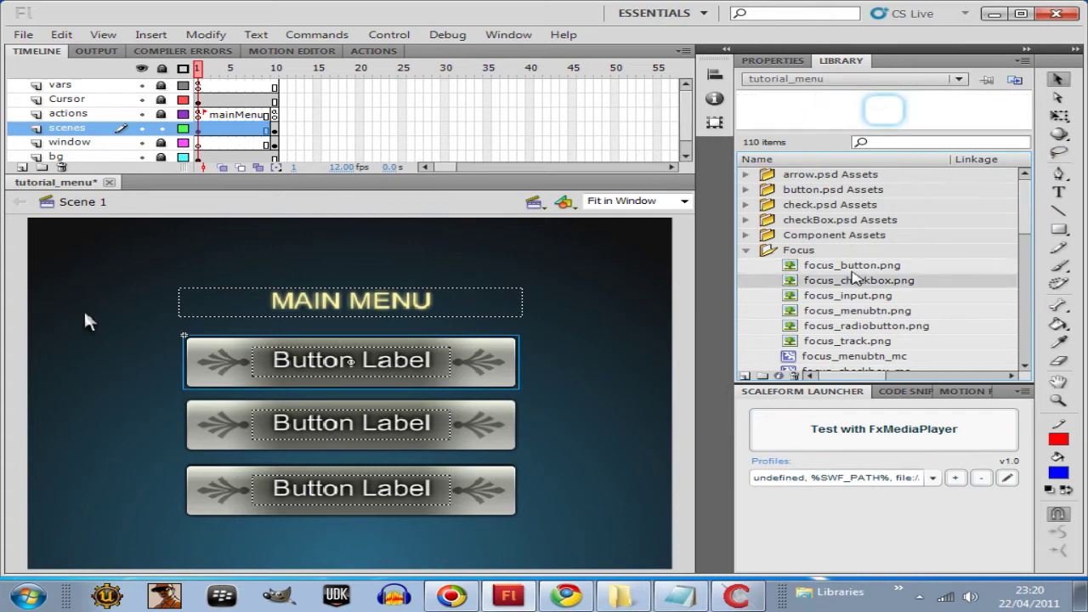
left_click(849, 267)
left_click(843, 283)
left_click(843, 296)
left_click(839, 314)
left_click(834, 327)
left_click(829, 342)
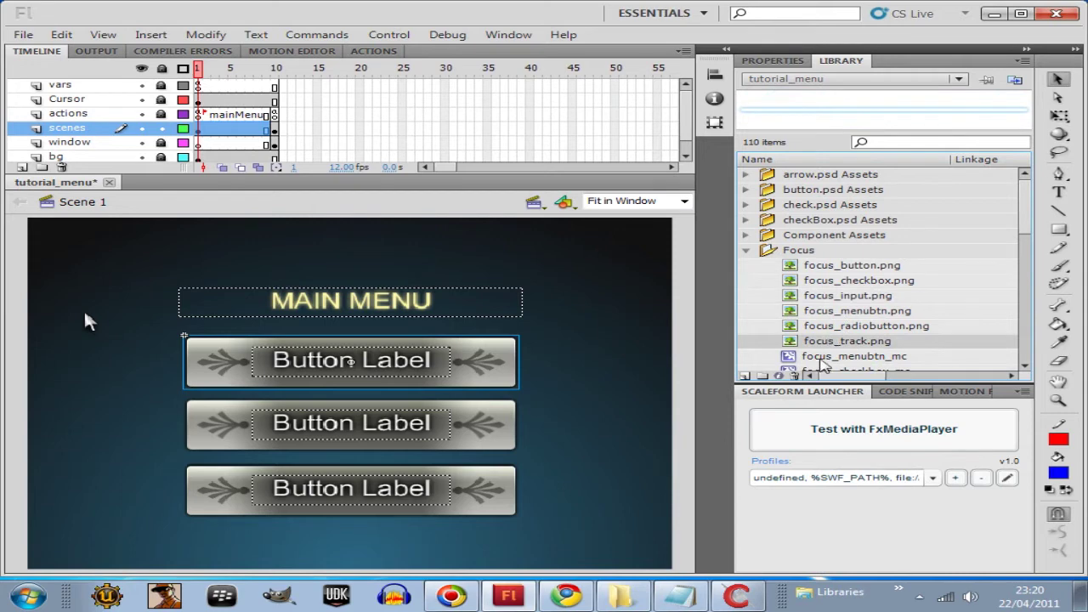
left_click(823, 357)
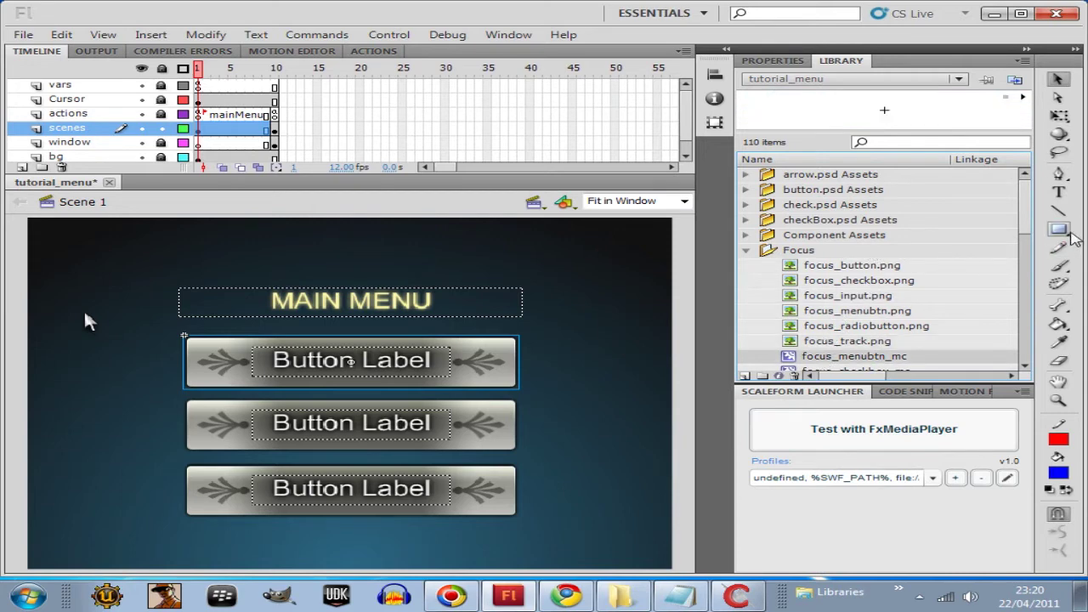
left_click(803, 253)
left_click(812, 235)
left_click(811, 221)
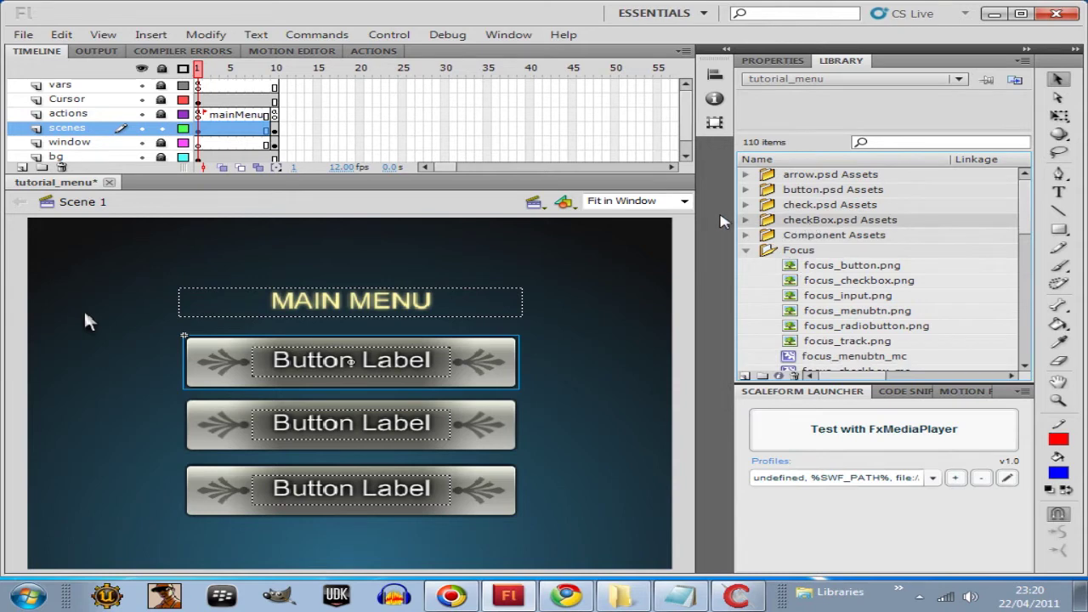
left_click(746, 221)
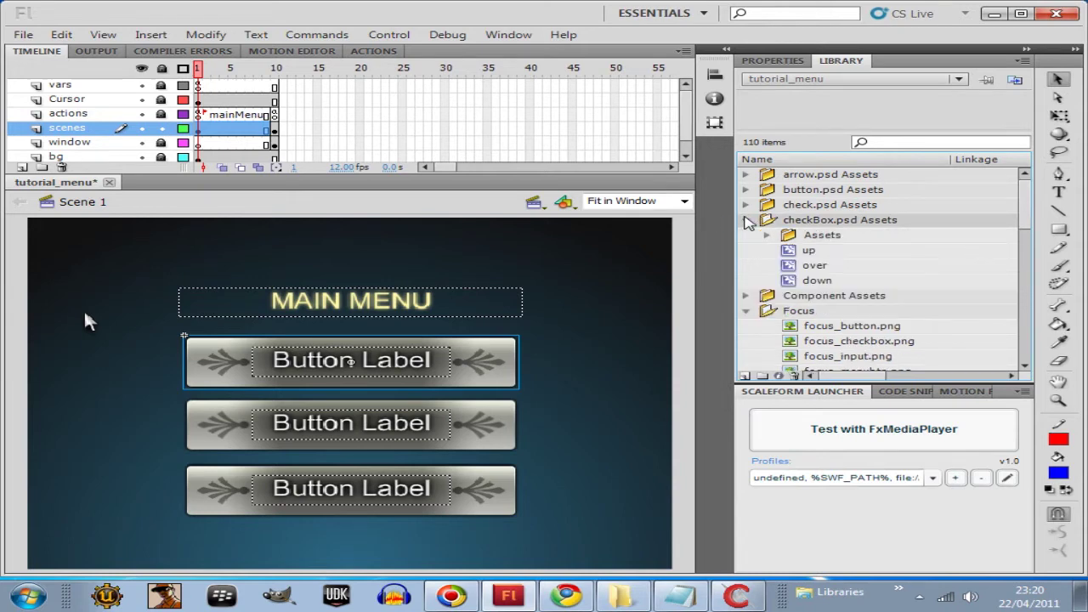
left_click(818, 252)
left_click(817, 266)
left_click(818, 282)
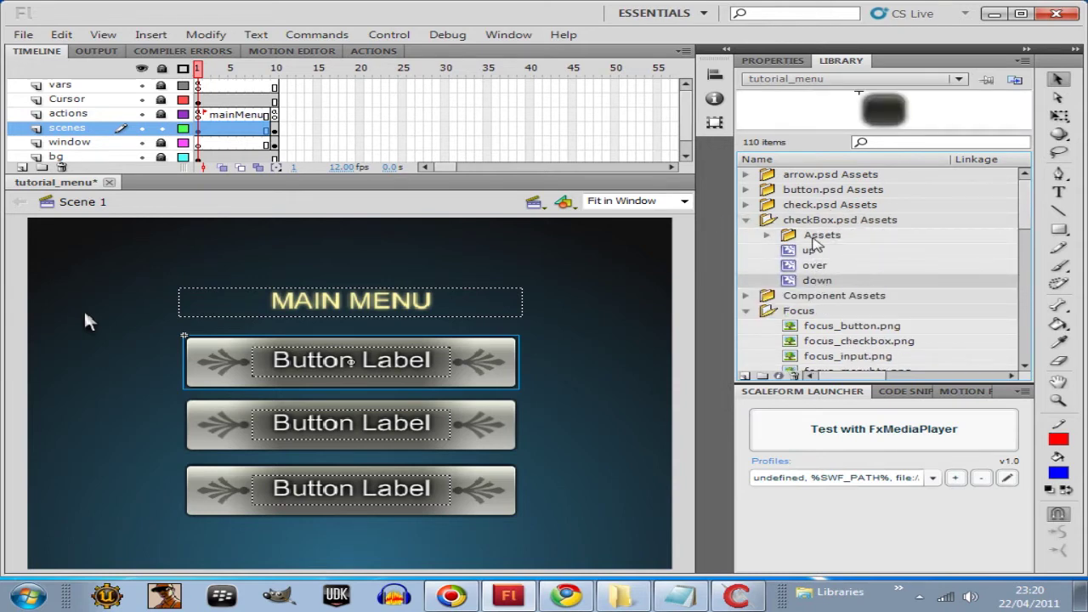
left_click(745, 220)
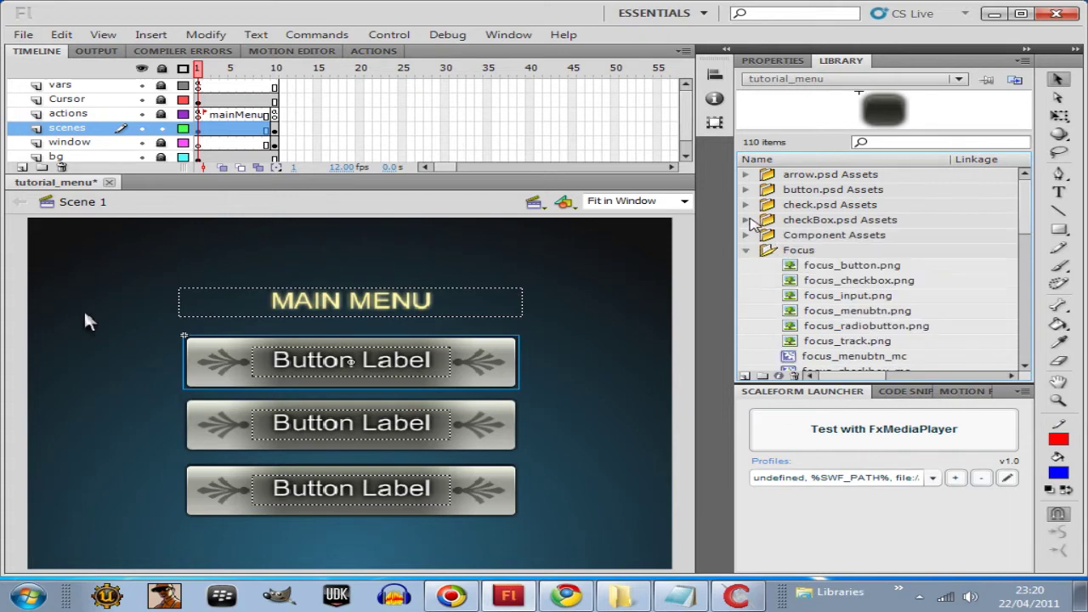
left_click_drag(1027, 209, 1011, 345)
- Preview the RadioButton, OptionStepper, Label, CheckBox, Button and Cursor library items
left_click(821, 352)
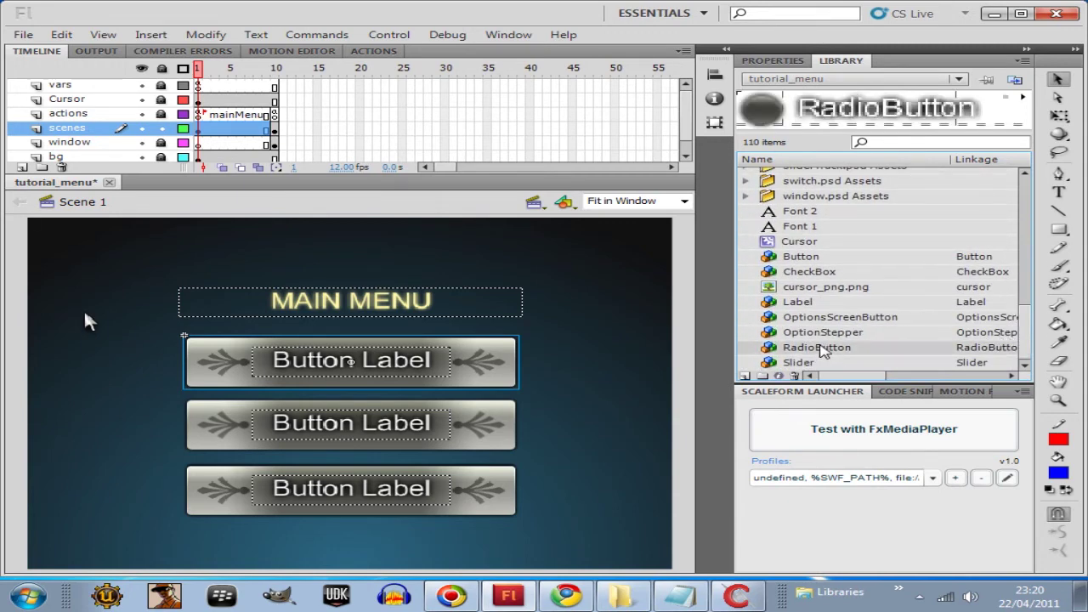
left_click(834, 333)
left_click(833, 318)
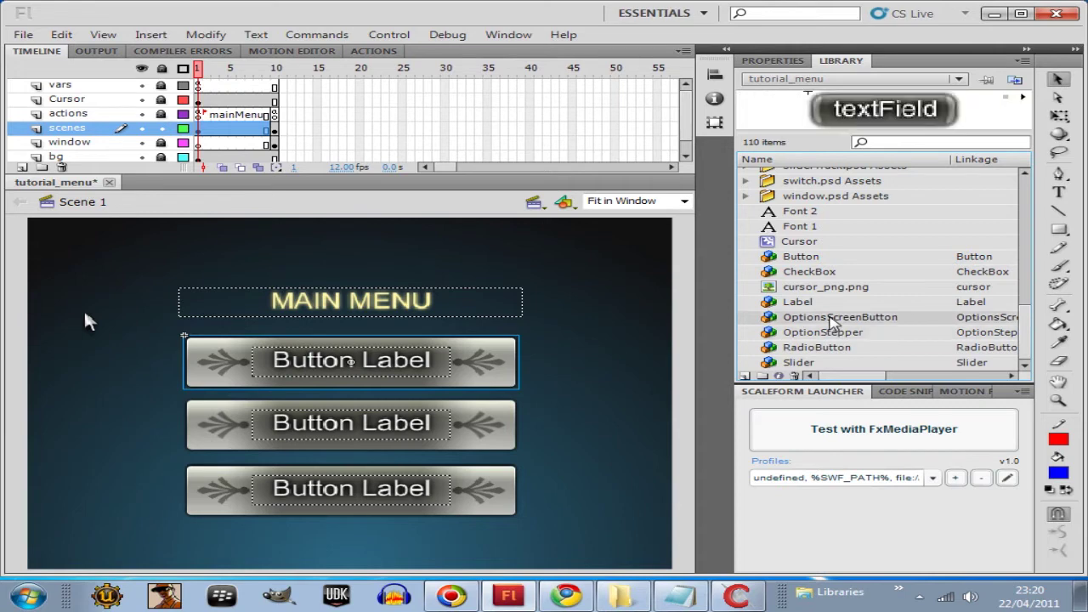
left_click(802, 304)
left_click(810, 289)
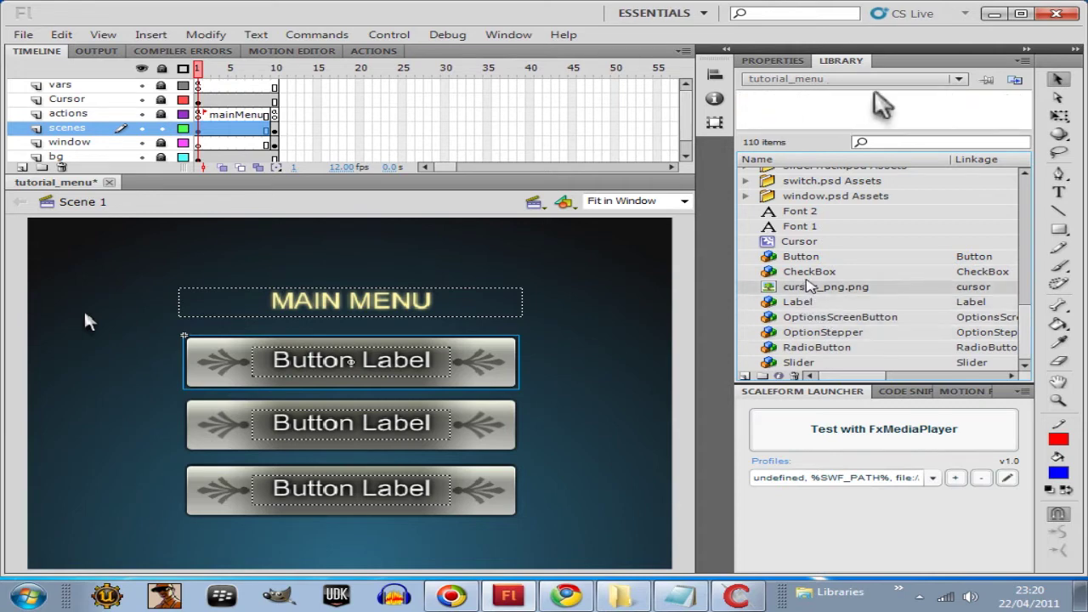
left_click(813, 274)
left_click(821, 259)
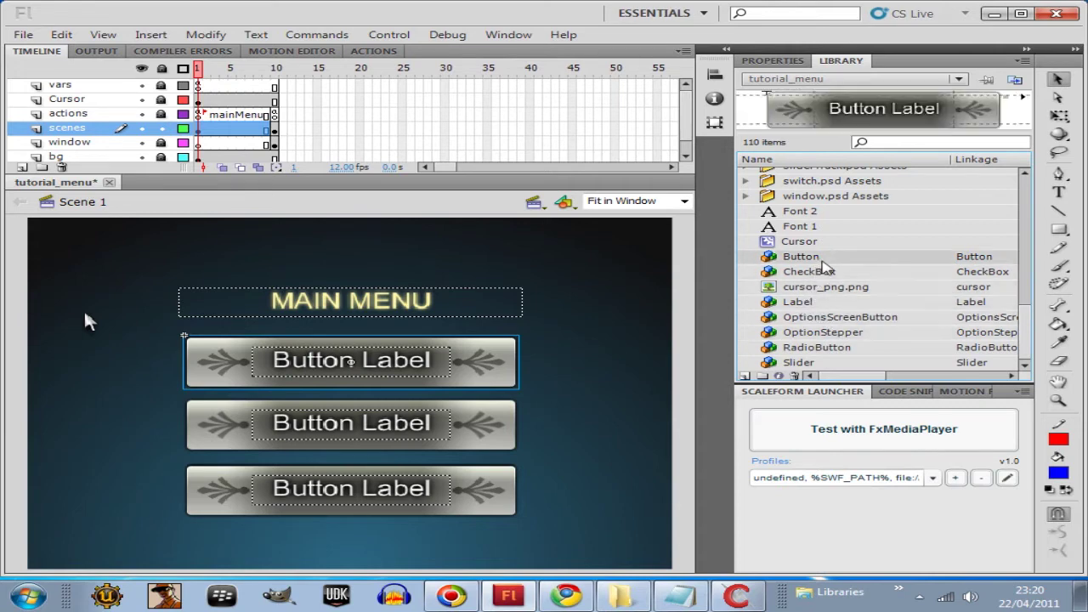
left_click(808, 244)
left_click(813, 227)
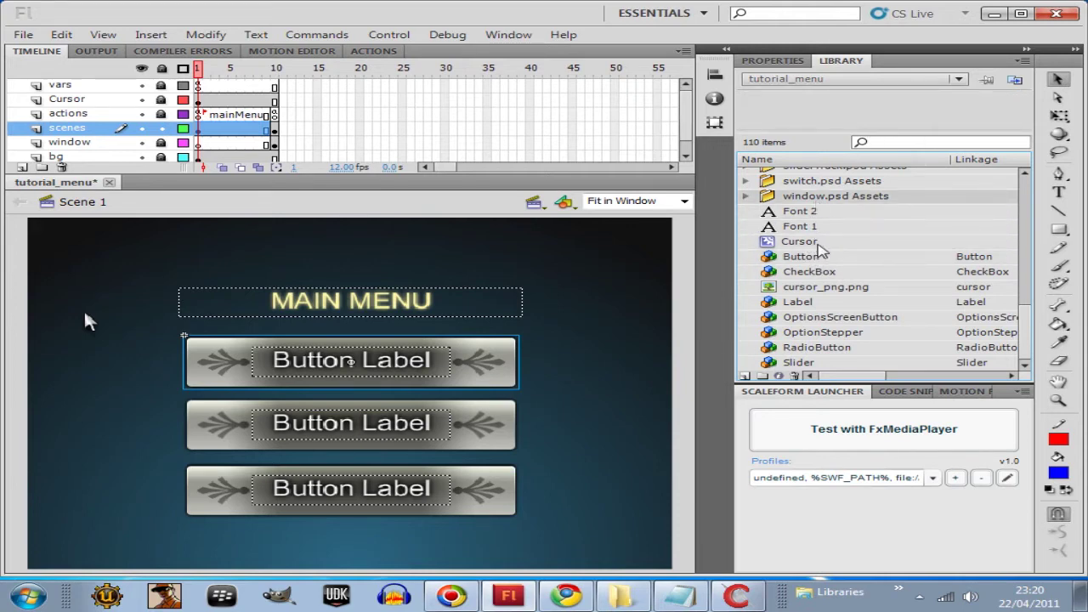
left_click(811, 257)
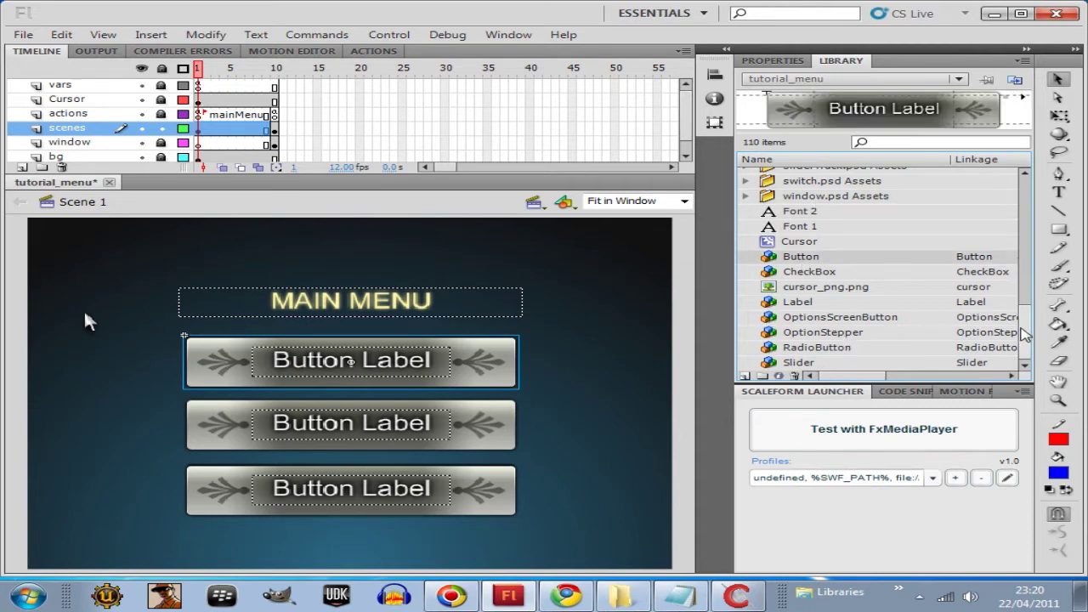
- Preview Slider and focus_track_mc, return to the Timeline, and scroll the Library up to Focus
scroll(1018, 329, "up", 1)
scroll(1018, 340, "down", 1)
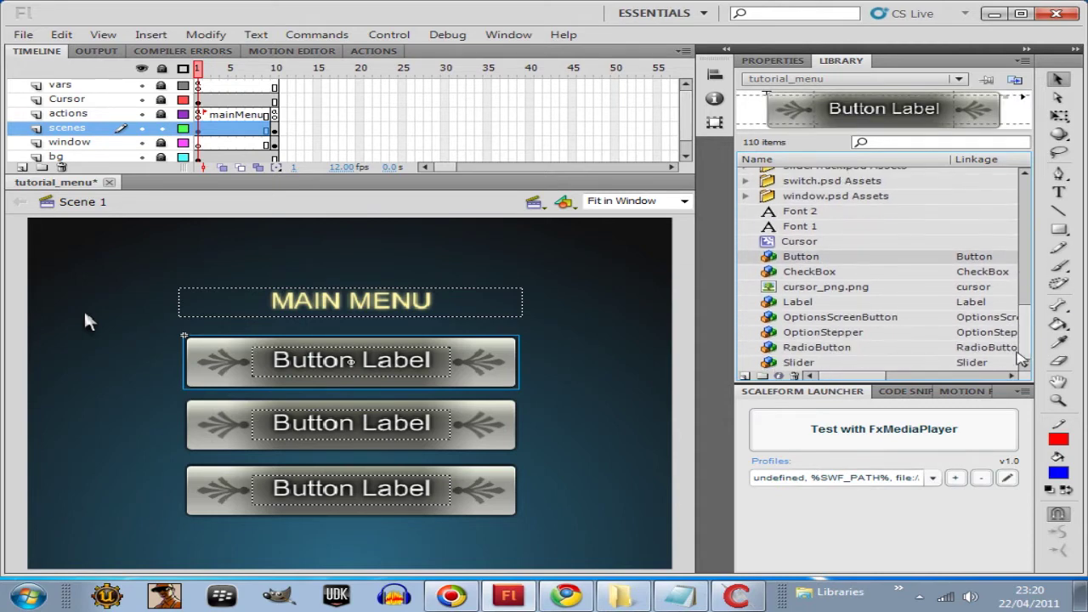
left_click(799, 362)
scroll(1030, 286, "up", 3)
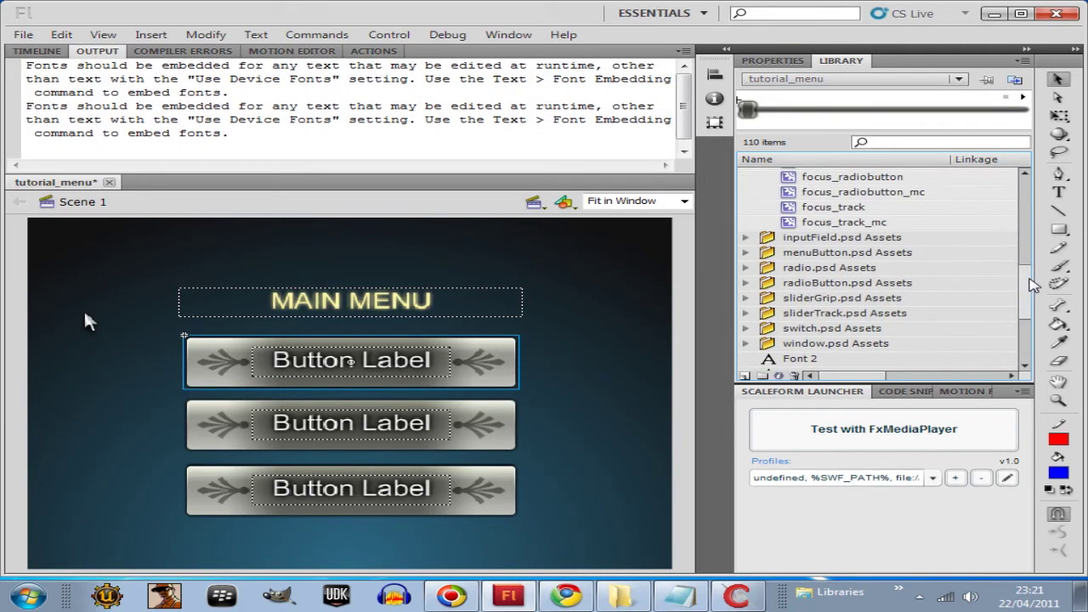
left_click(824, 221)
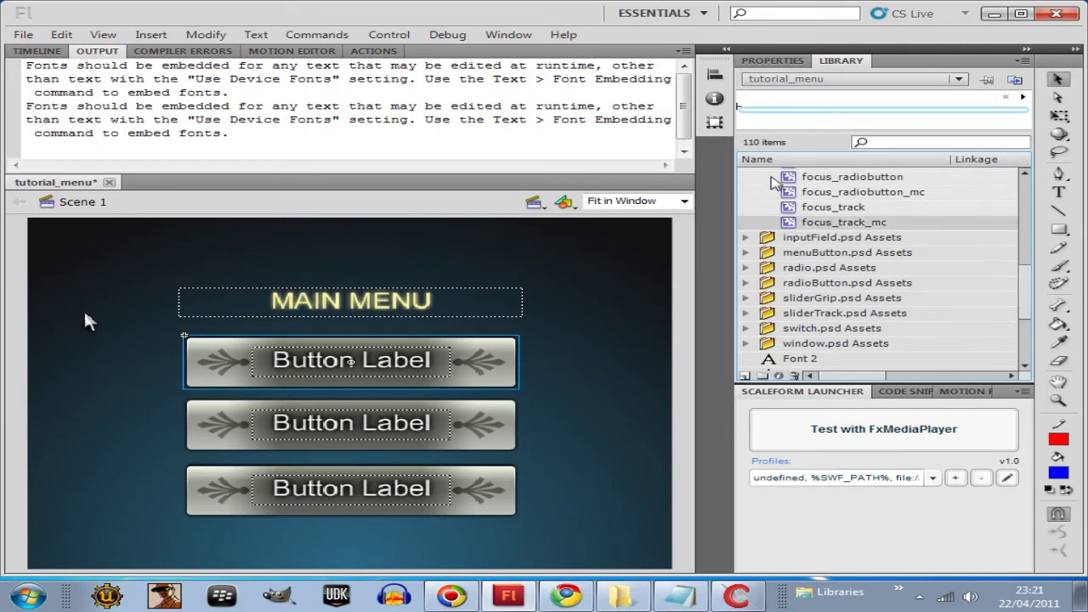
left_click(37, 51)
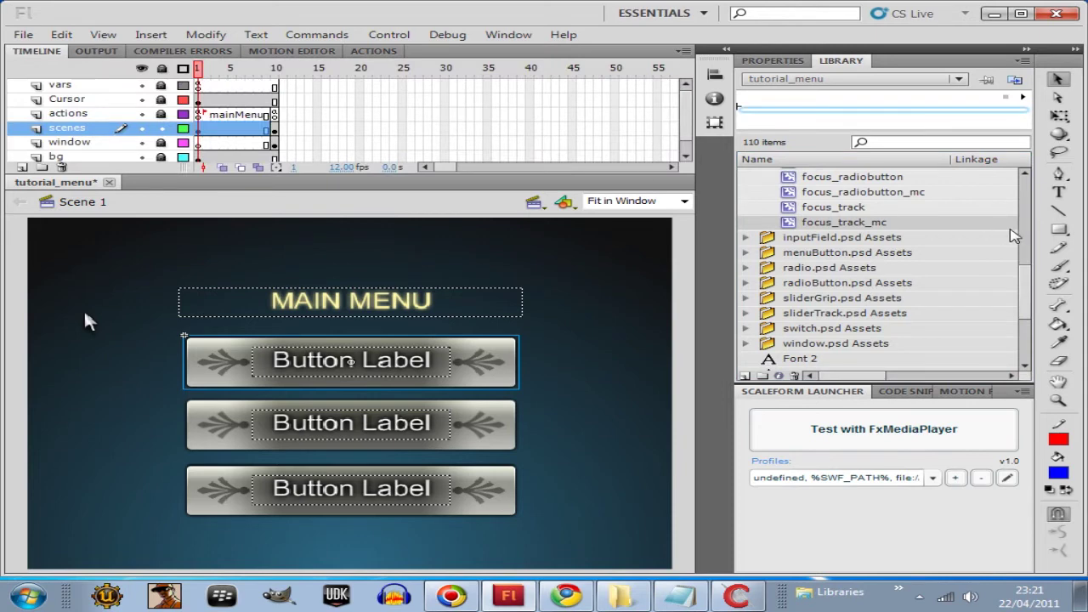
left_click_drag(1033, 294, 1044, 196)
- Preview the Focus images: focus_button, focus_checkbox, focus_input, focus_menubtn, focus_radiobutton and focus_track
left_click(816, 268)
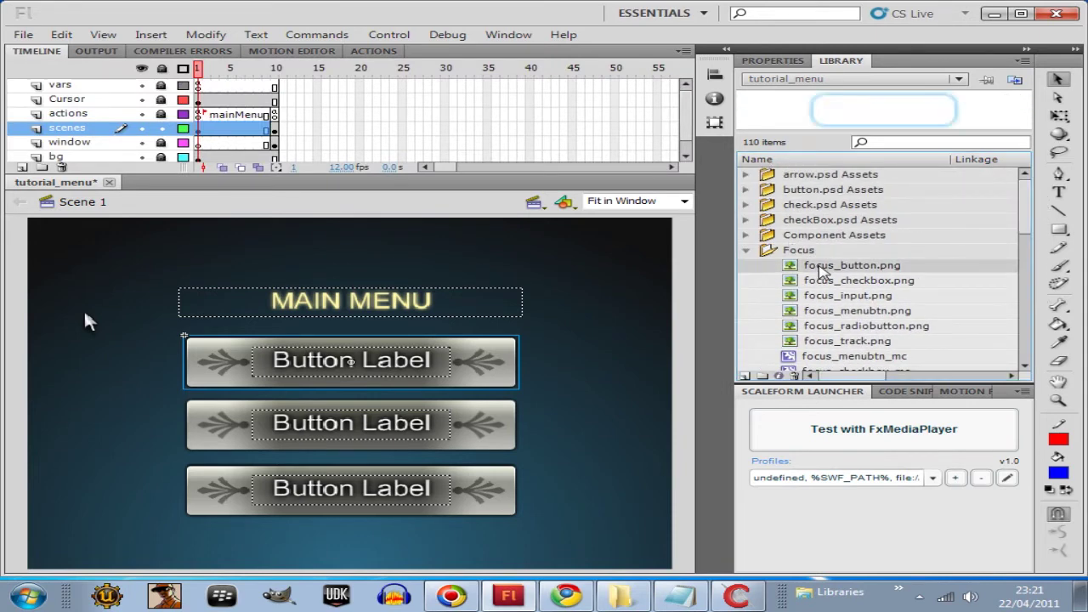
left_click(818, 280)
left_click(824, 269)
left_click(813, 281)
left_click(805, 298)
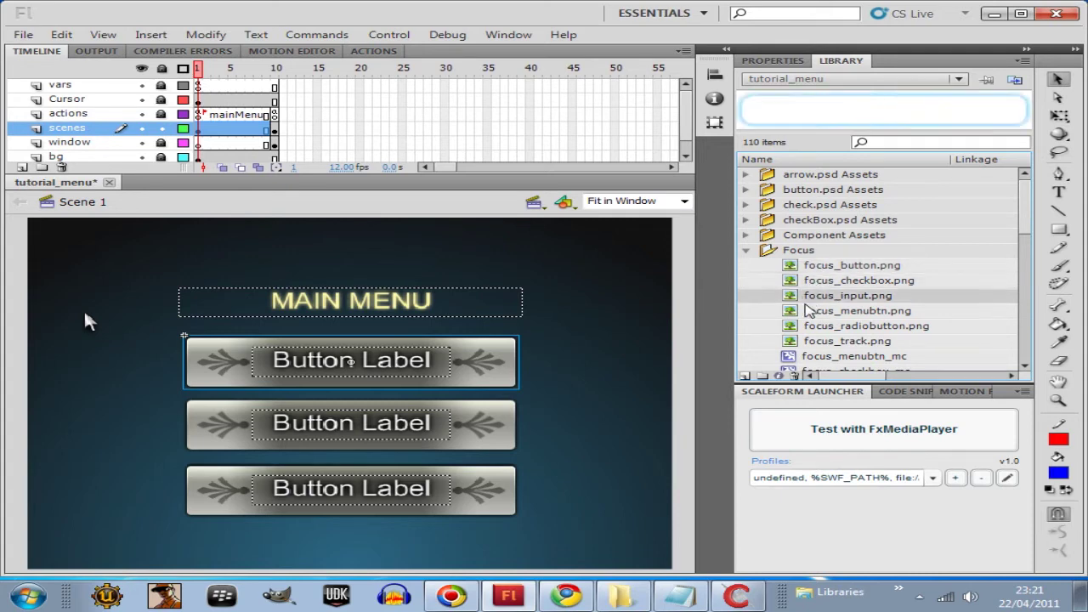
left_click(811, 311)
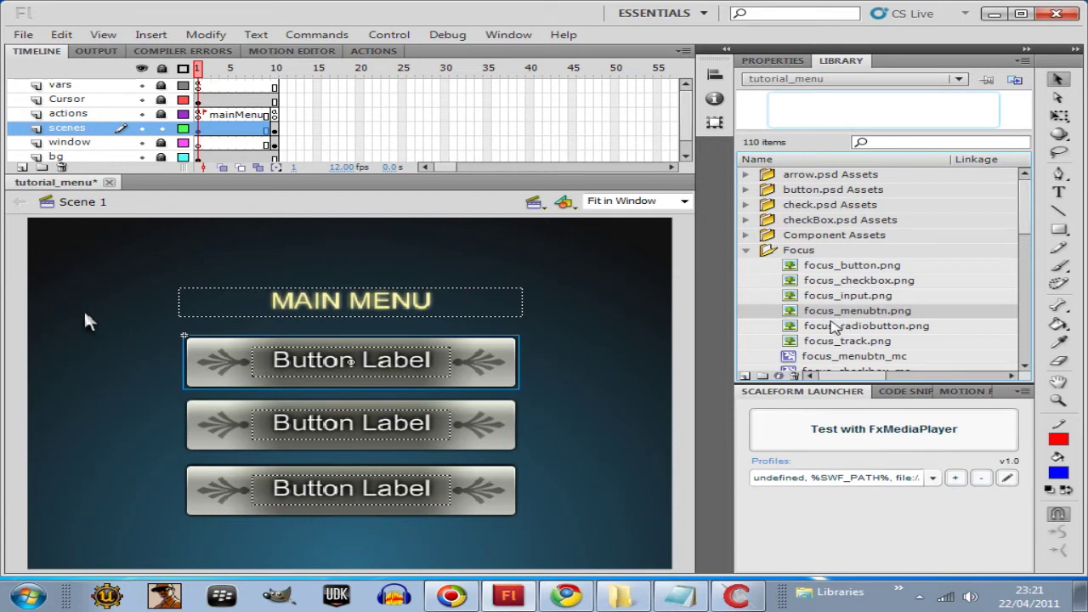
left_click(833, 327)
left_click(829, 311)
left_click(823, 329)
left_click(837, 342)
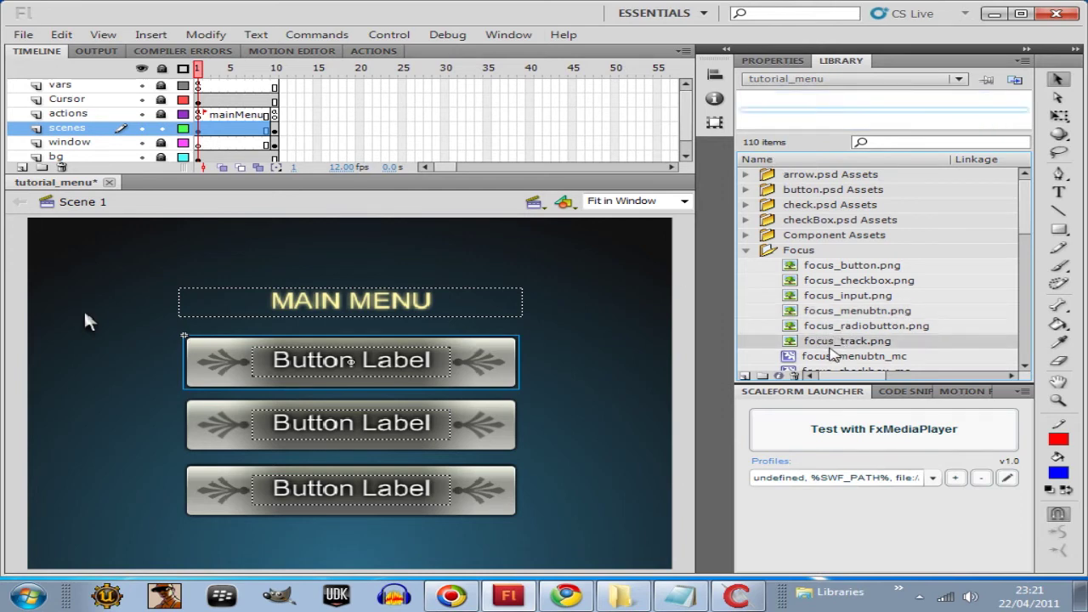
left_click(837, 358)
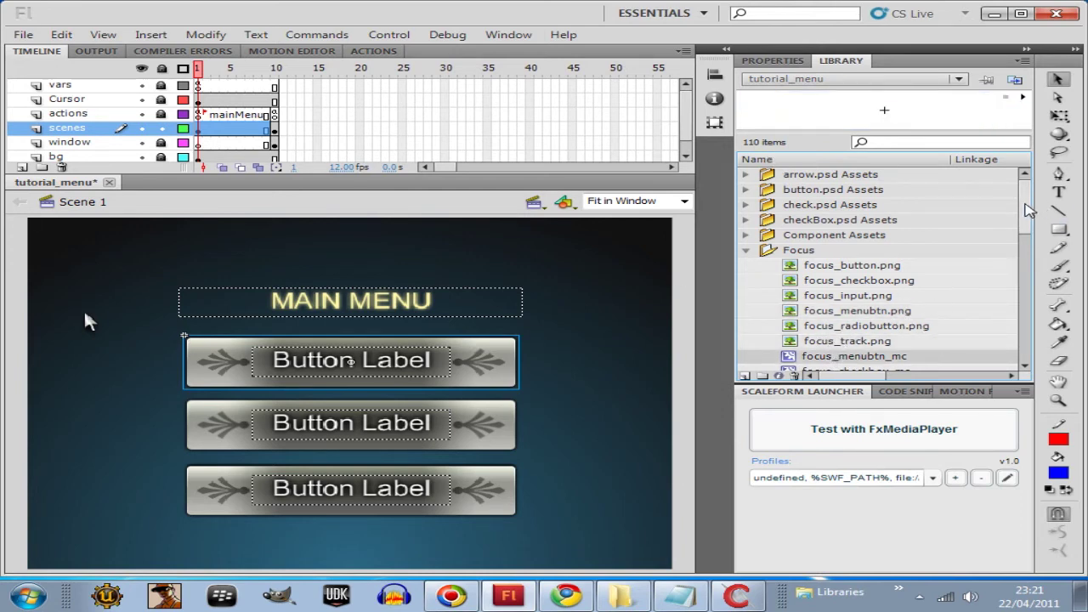
- Preview the focus symbols and clips, such as focus_checkbox_mc, focus_button_mc, focus_grip and focus_input_mc
left_click_drag(1026, 211, 1025, 225)
left_click(844, 247)
left_click(826, 264)
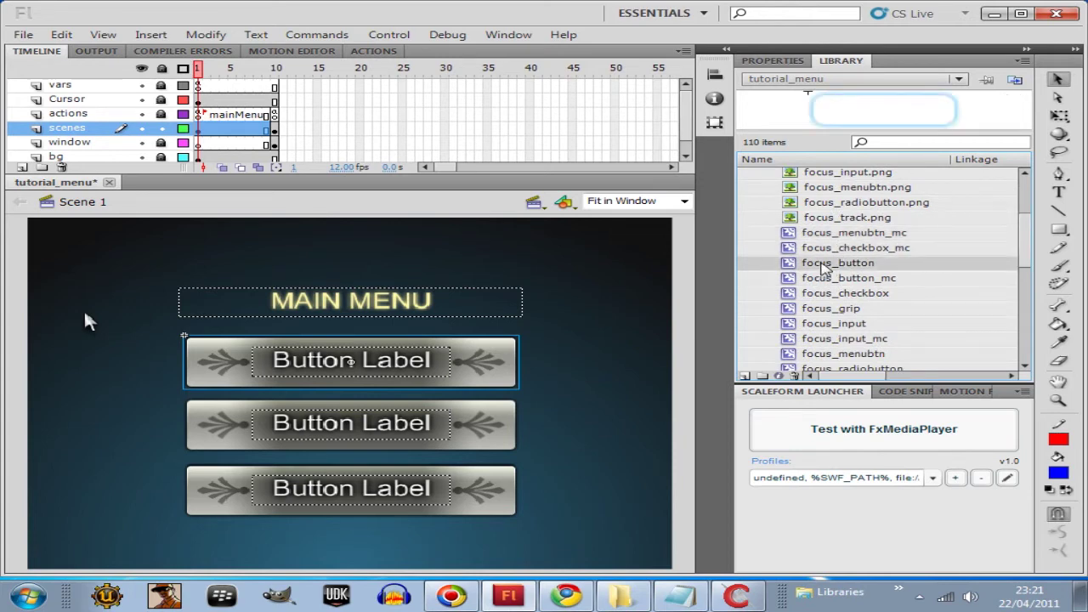
left_click(835, 281)
left_click(821, 298)
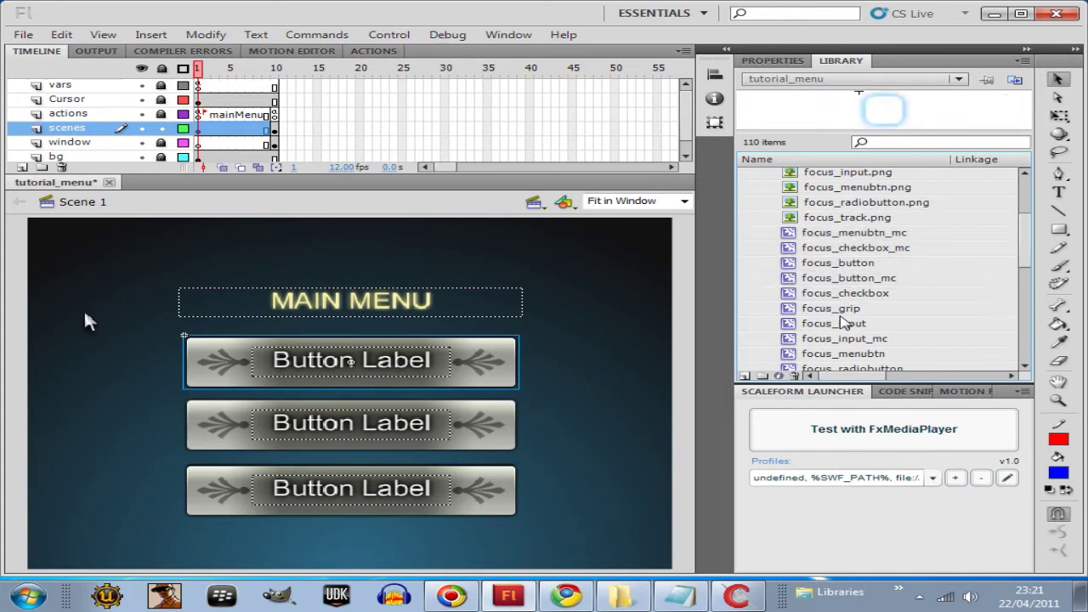
left_click(836, 321)
left_click(828, 311)
left_click(823, 327)
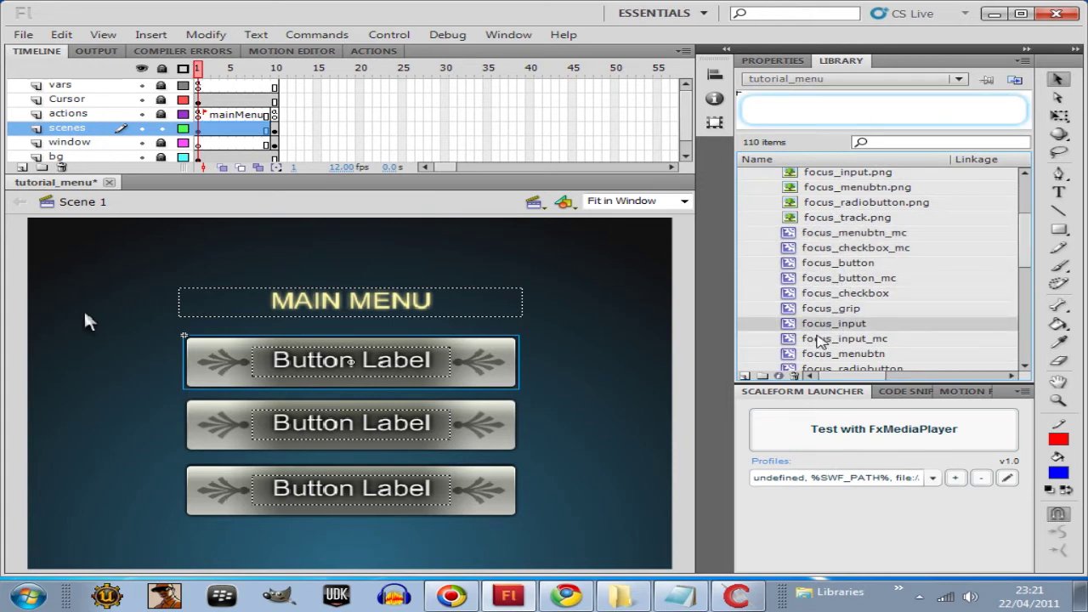
left_click(818, 340)
left_click(824, 354)
left_click_drag(1022, 255, 1041, 197)
- Expand checkBox.psd Assets and preview the checkbox up and over states
left_click(801, 252)
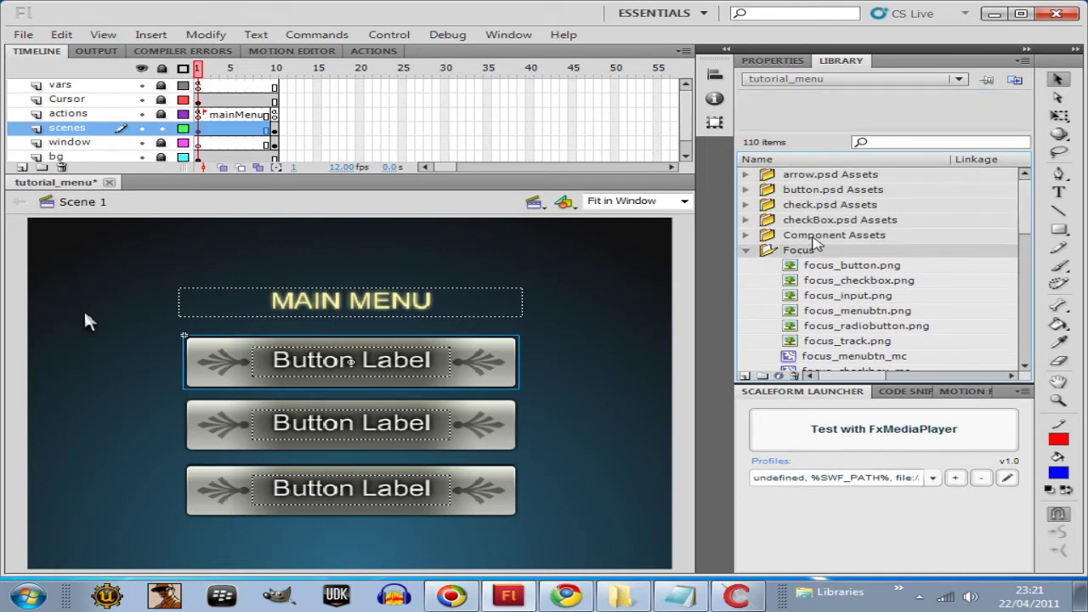
left_click(814, 237)
left_click(823, 220)
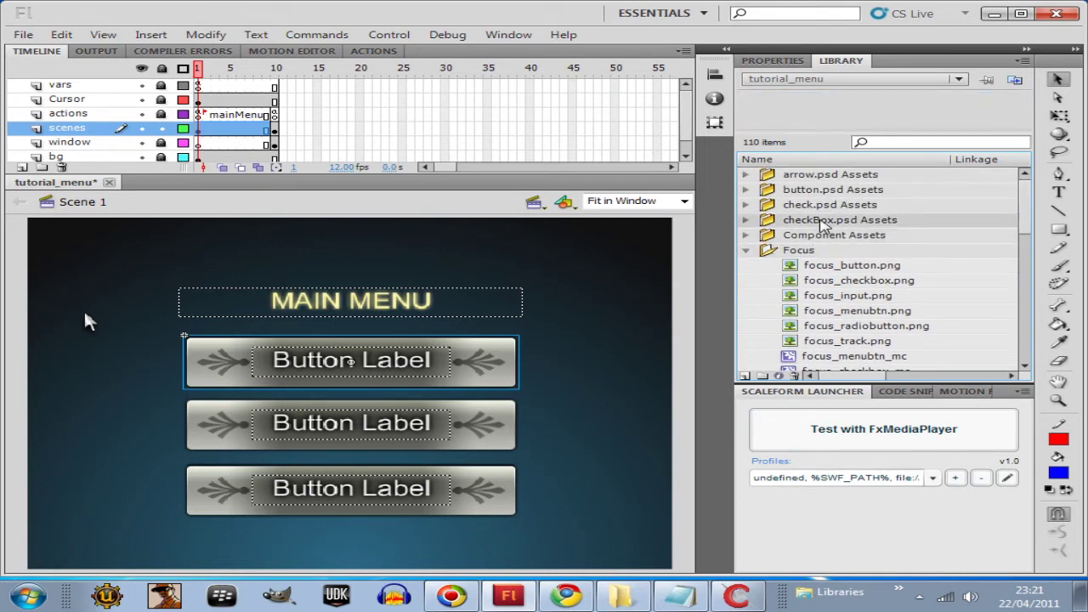
left_click(746, 221)
left_click(826, 240)
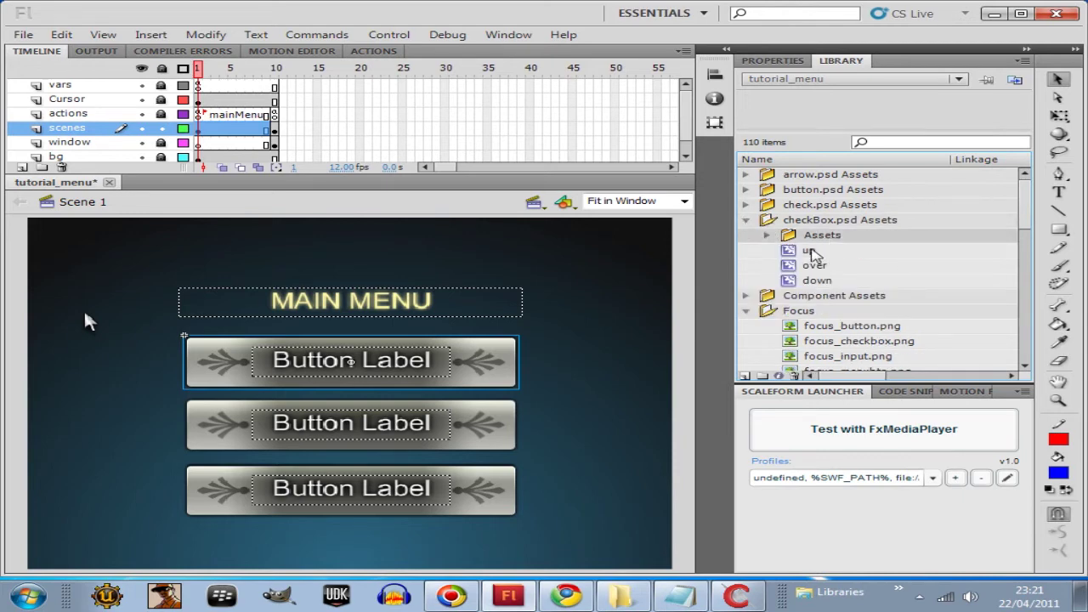
left_click(814, 252)
left_click(814, 267)
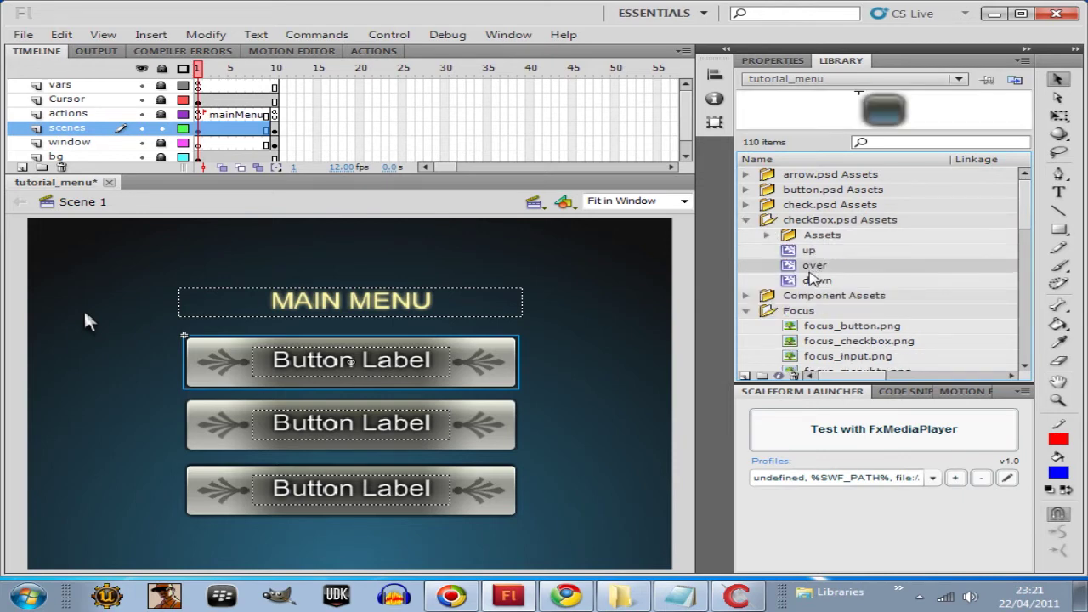
- Collapse the checkBox.psd Assets, Component Assets and Focus folders
left_click(745, 221)
left_click(746, 235)
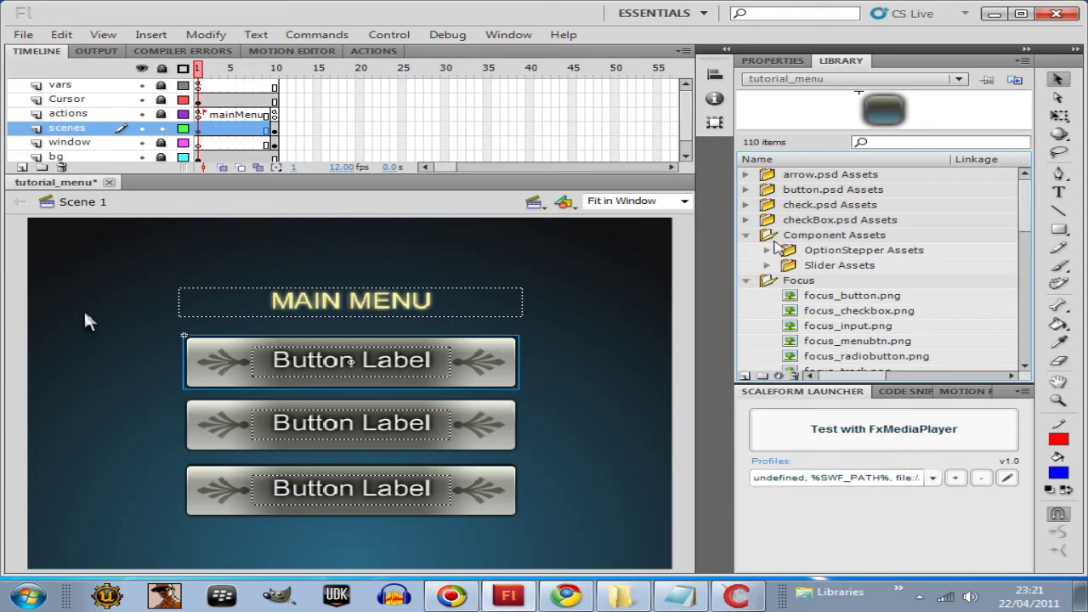
left_click(850, 255)
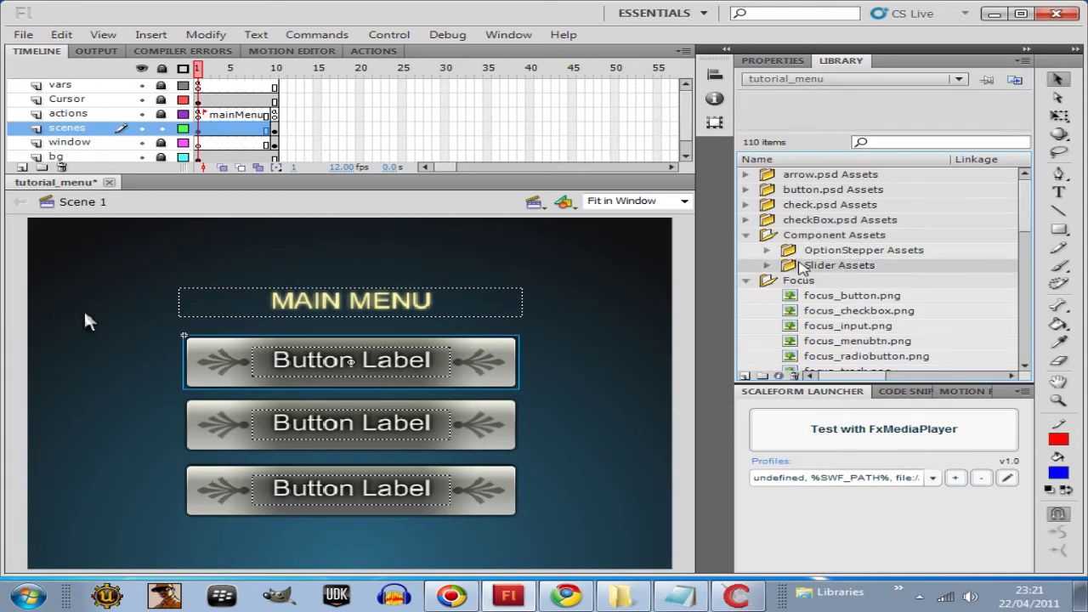
left_click(746, 238)
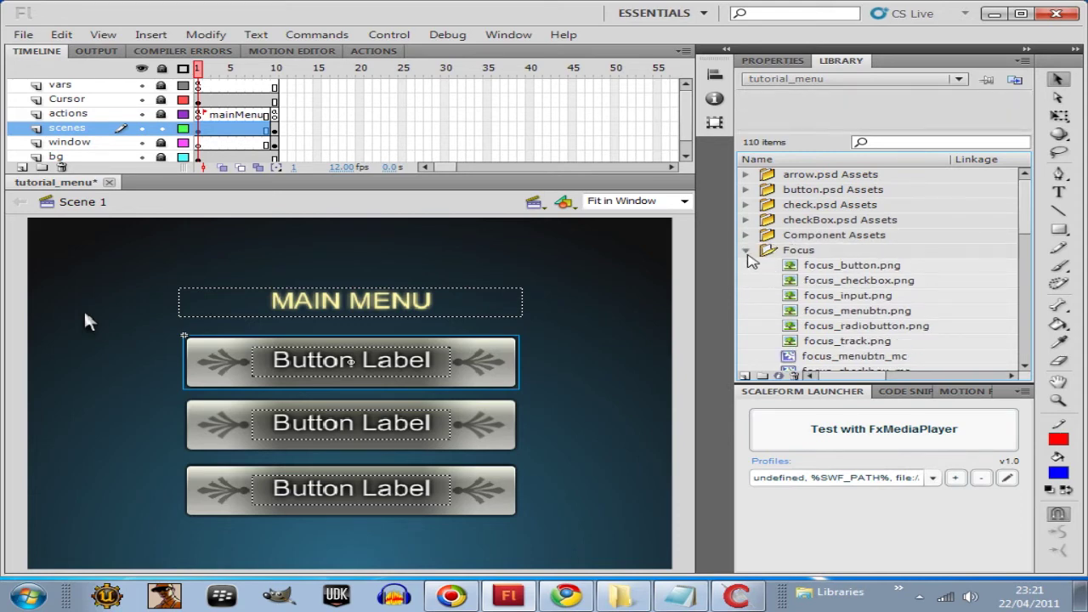
left_click(746, 251)
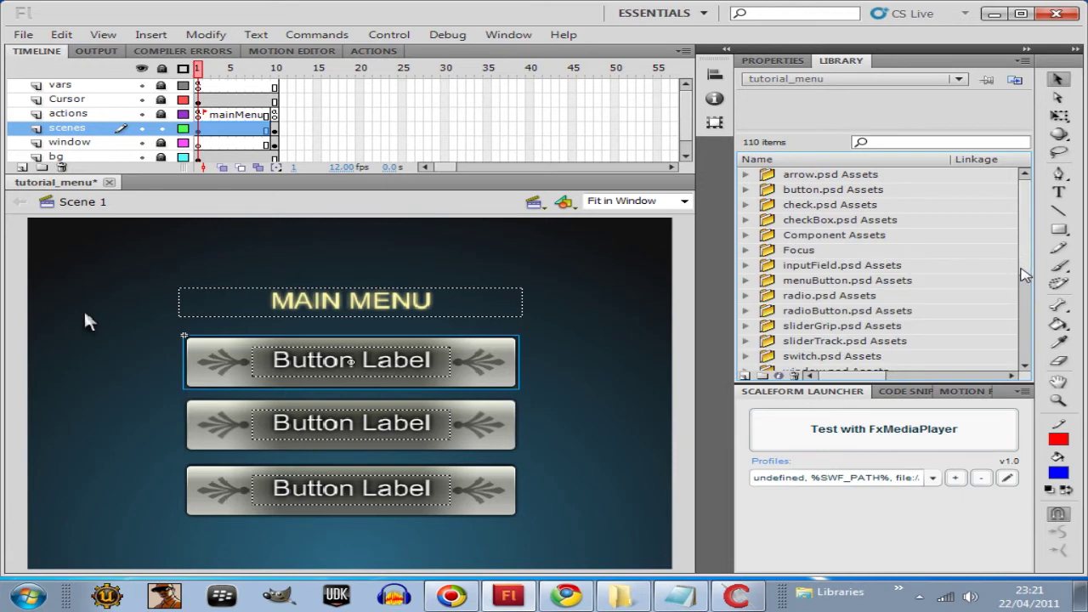
- Expand arrow.psd Assets, preview the arrow's up bitmap and symbol, then collapse it
left_click_drag(1025, 242, 1020, 212)
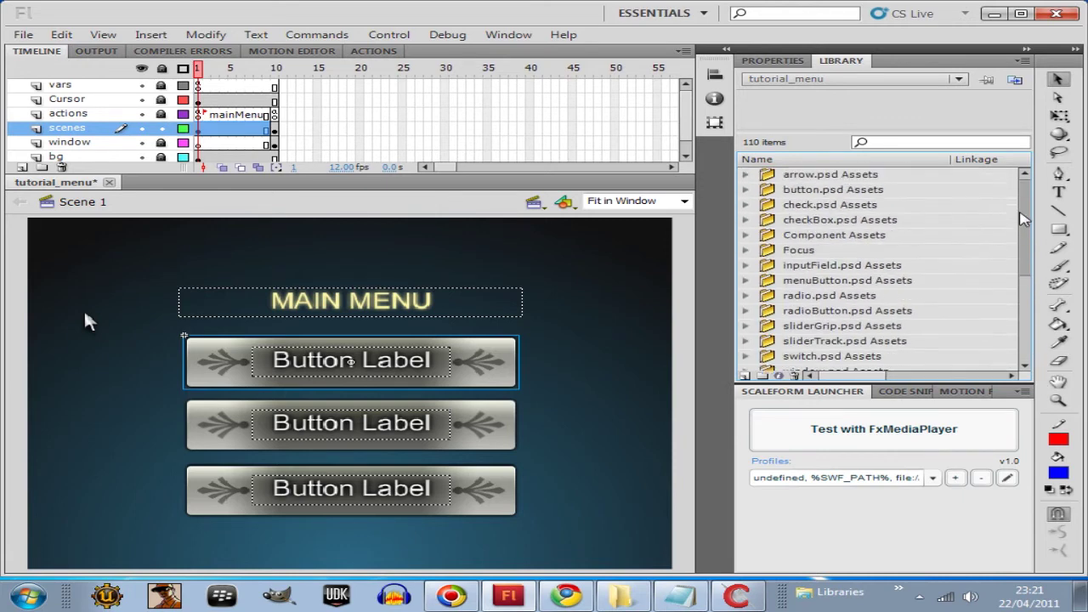
left_click(746, 175)
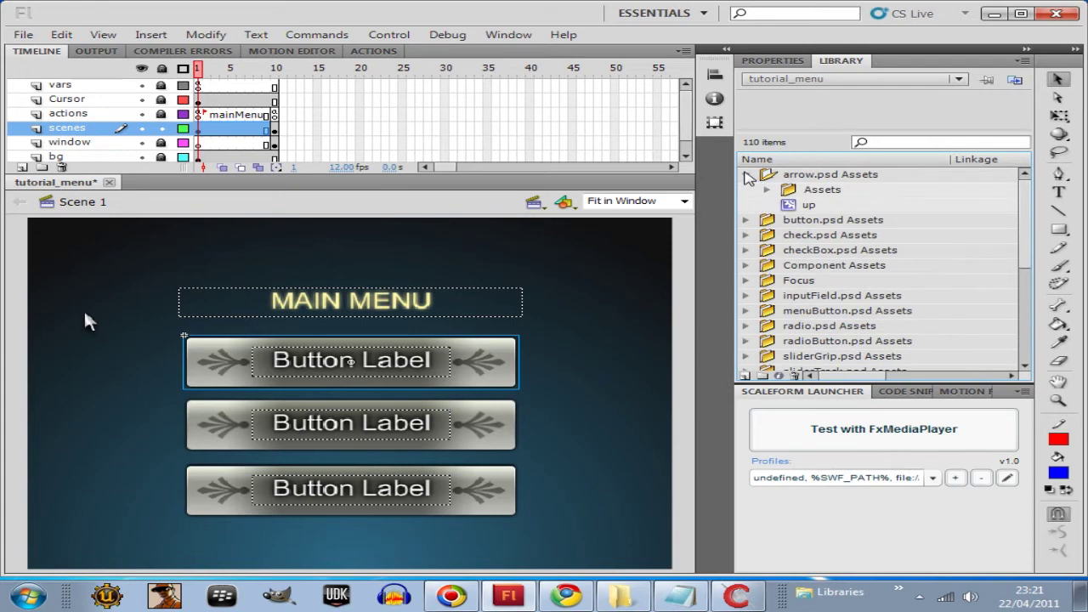
left_click(769, 191)
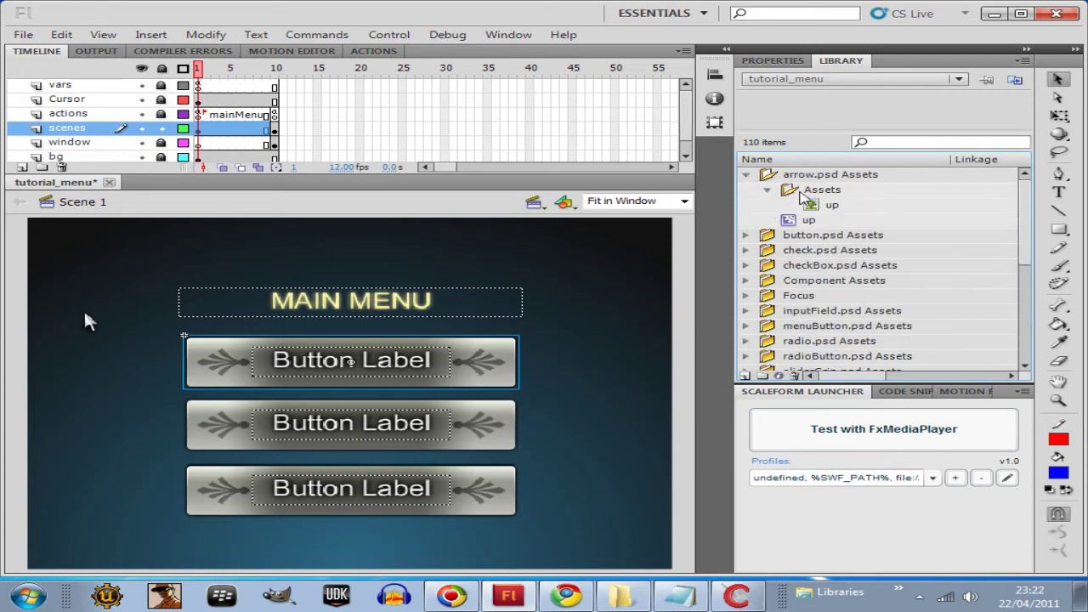
left_click(830, 208)
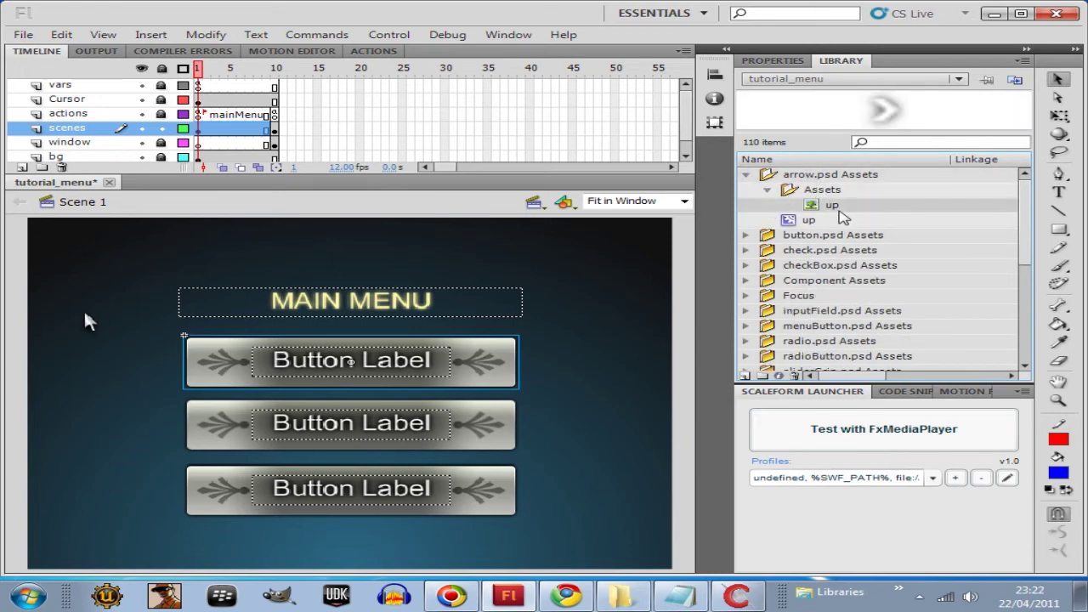
left_click(815, 223)
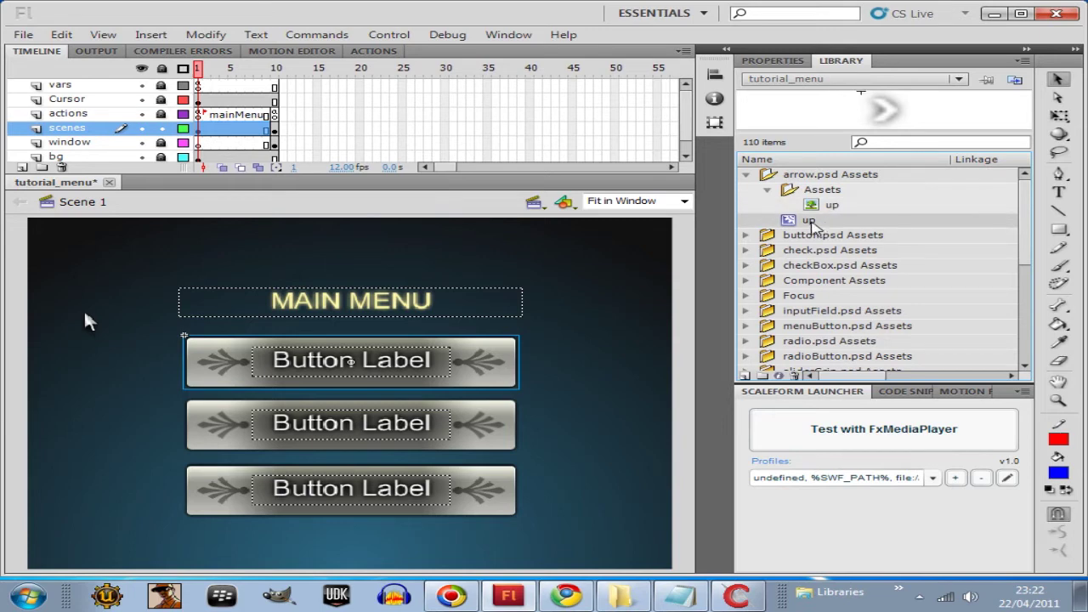
left_click(747, 174)
- Expand button.psd Assets, preview its down, over and up states, then minimize Flash
left_click(746, 190)
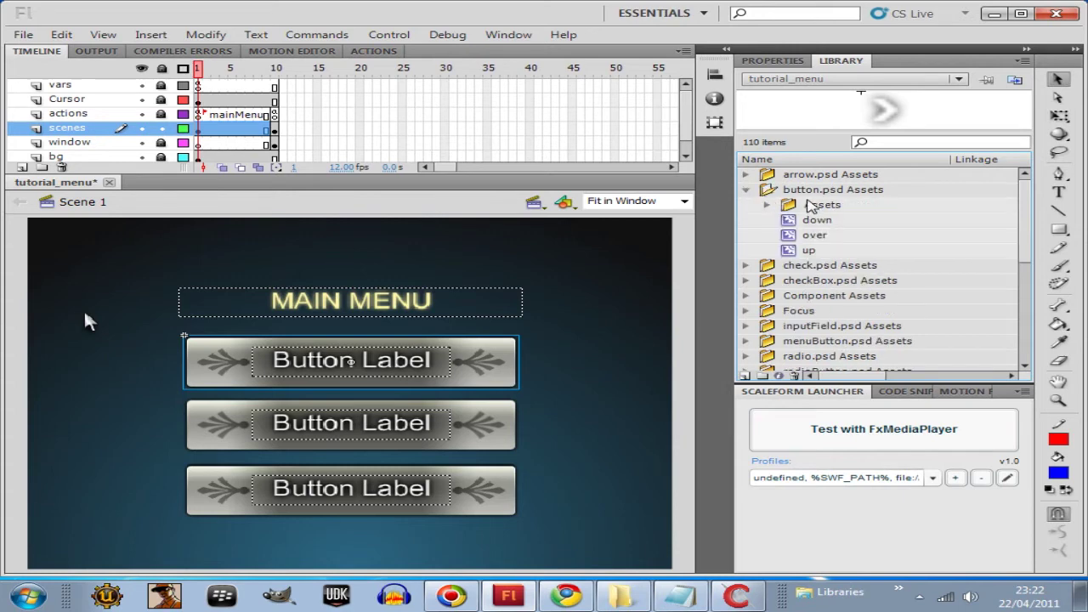
left_click(814, 209)
left_click(812, 221)
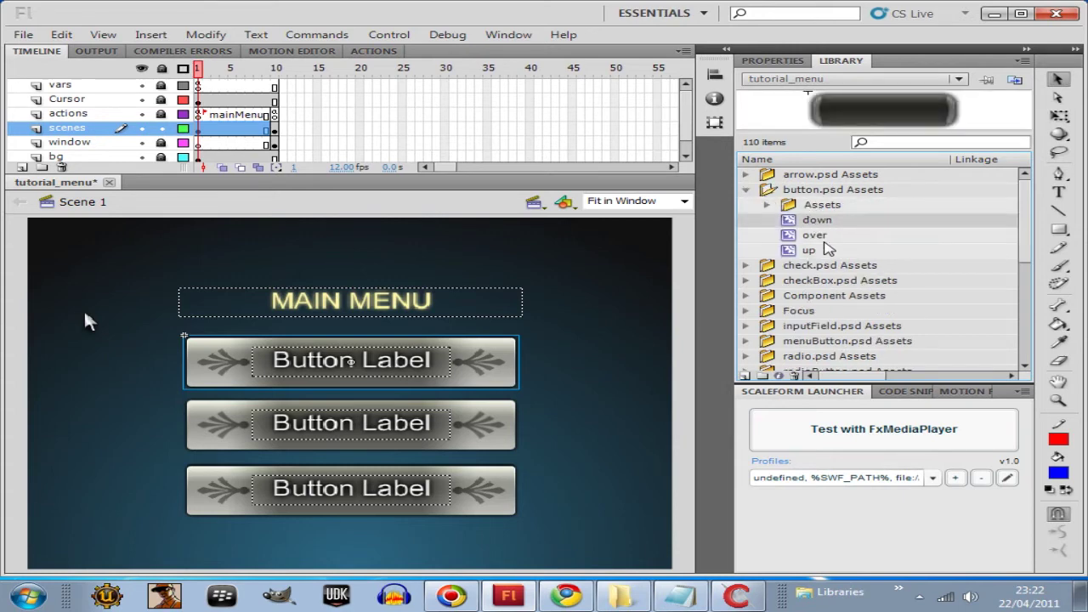
left_click(817, 237)
left_click(809, 252)
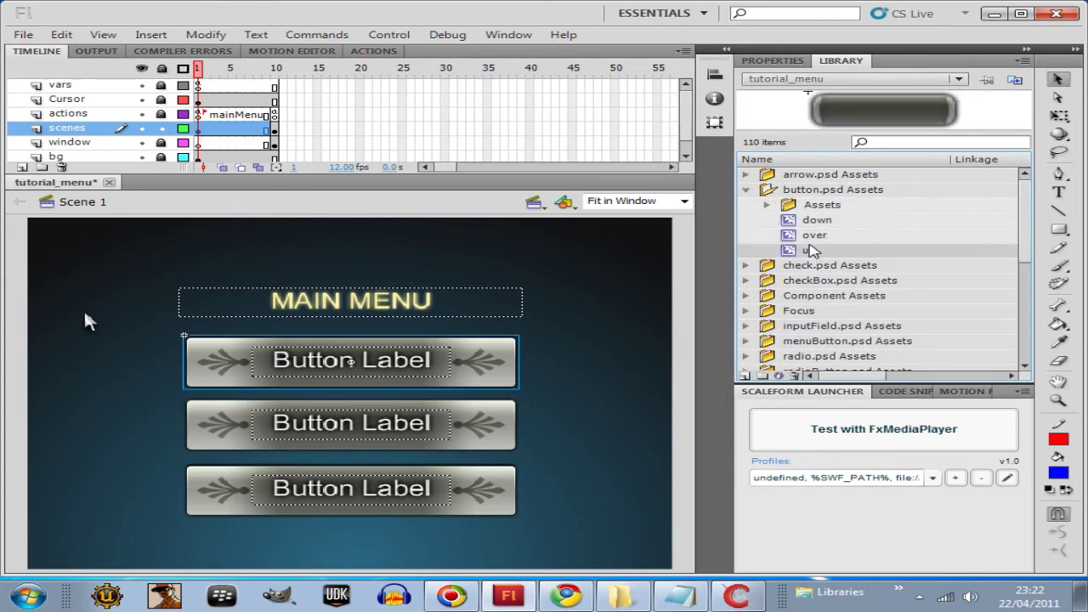
left_click(814, 236)
left_click(812, 220)
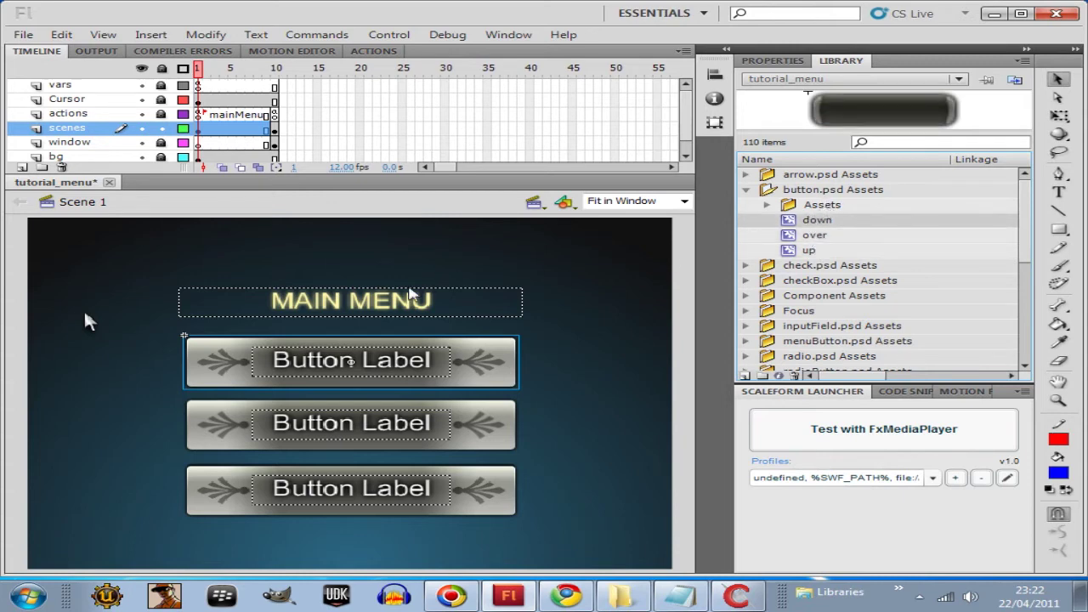
left_click(820, 205)
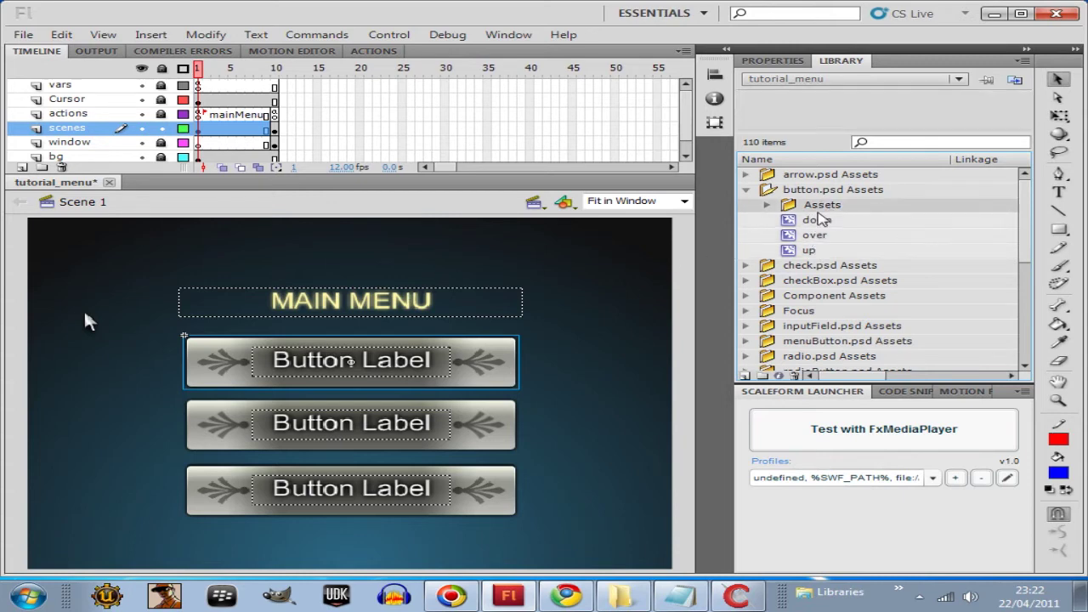
left_click(816, 235)
left_click(821, 250)
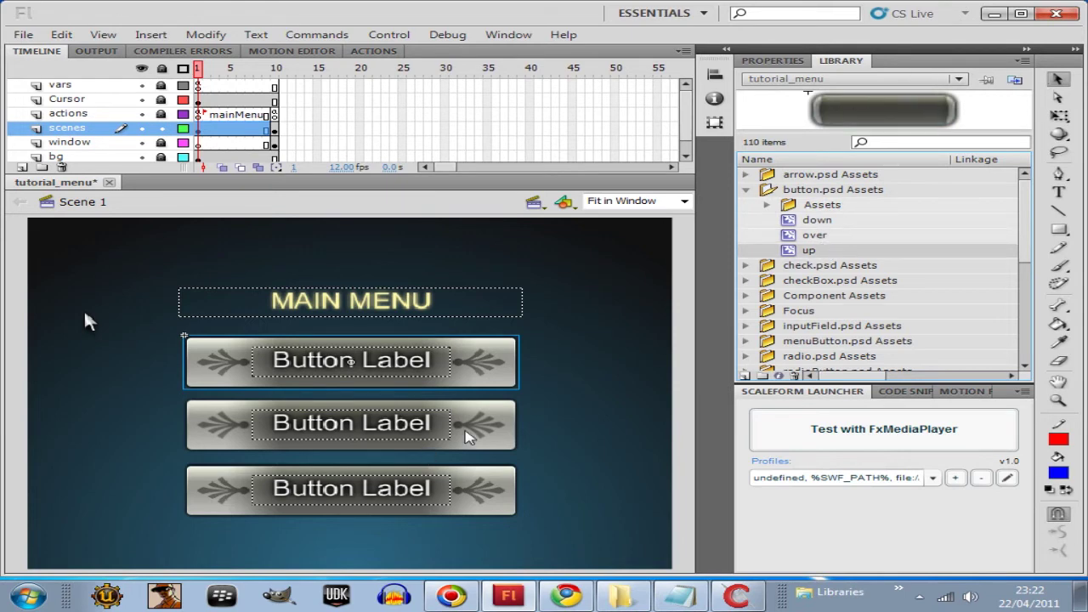
left_click(993, 14)
- Browse from Computer to C:\UDK\UDK-2011-04\UDKGame\Flash\CLIK_tutorial_skinned art_assets and select all 15 PSDs
left_click(7, 604)
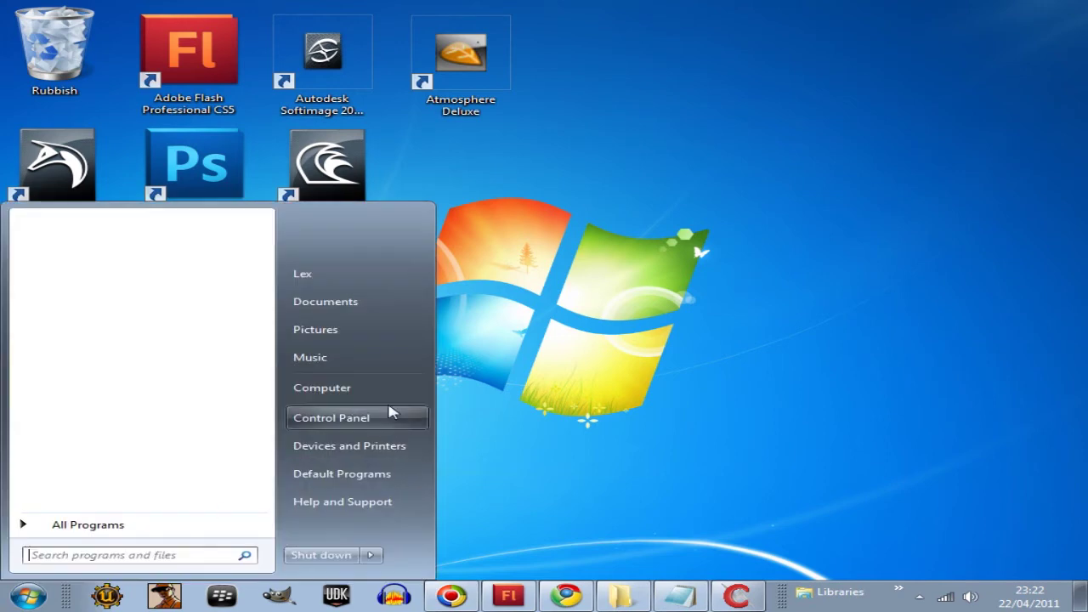
left_click(304, 391)
double_click(291, 202)
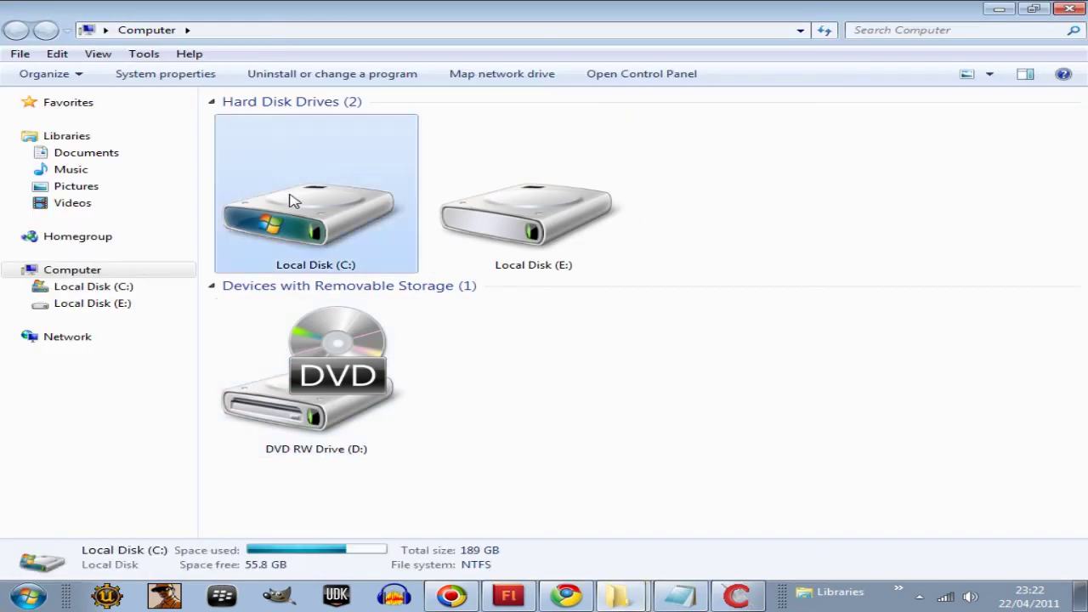
double_click(279, 204)
double_click(258, 125)
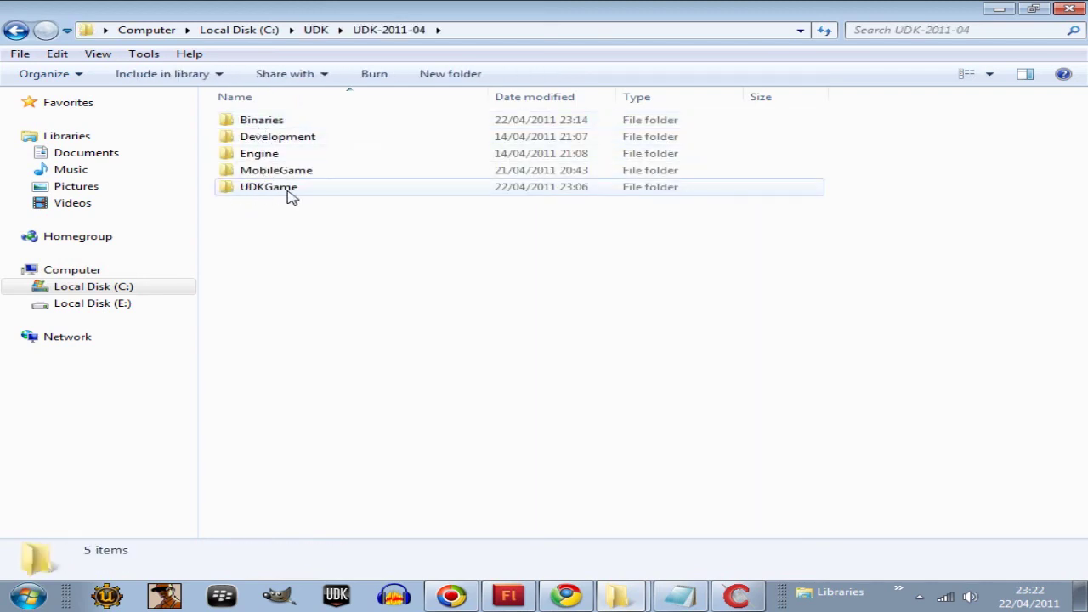
double_click(289, 195)
double_click(248, 204)
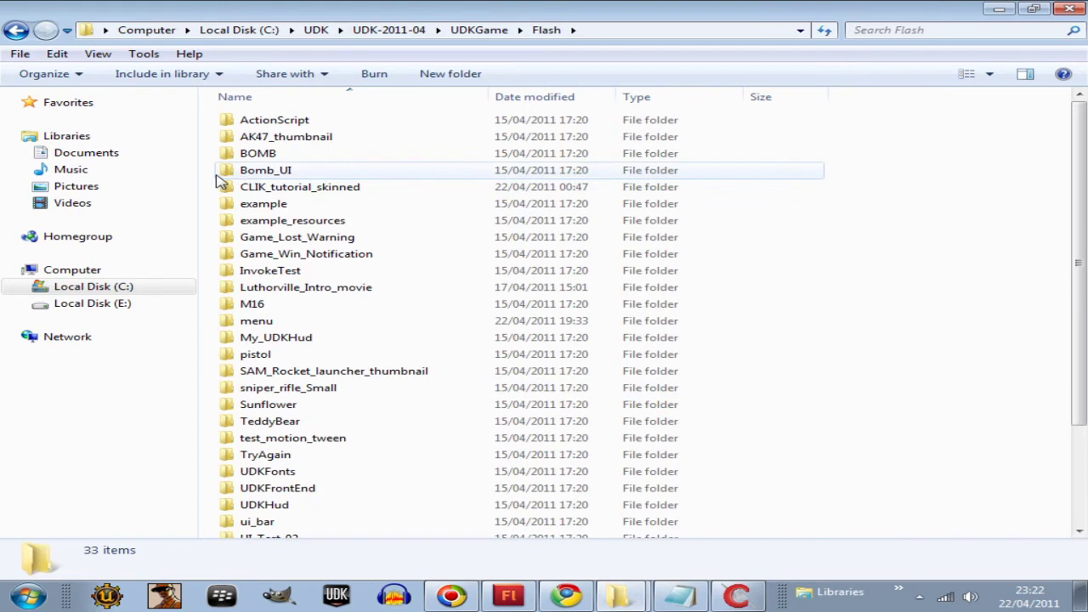
double_click(273, 196)
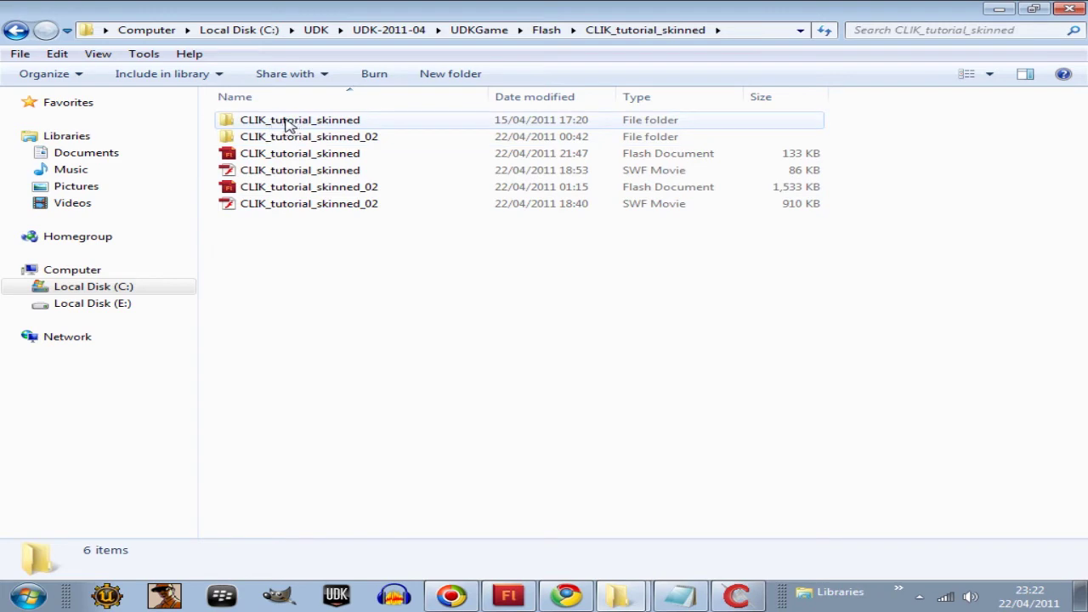
double_click(284, 123)
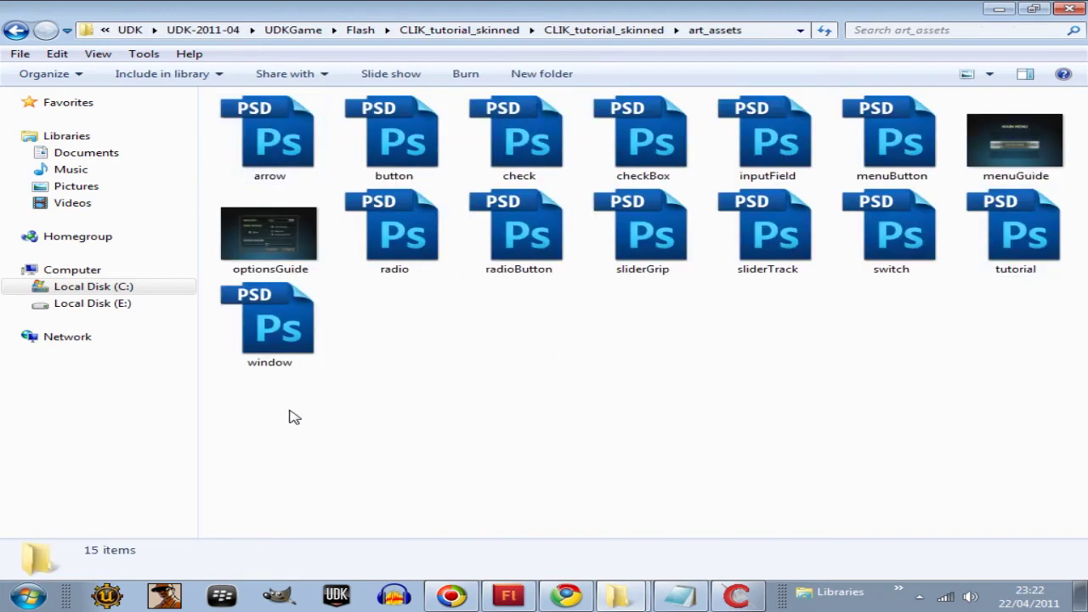
left_click_drag(255, 413, 1051, 104)
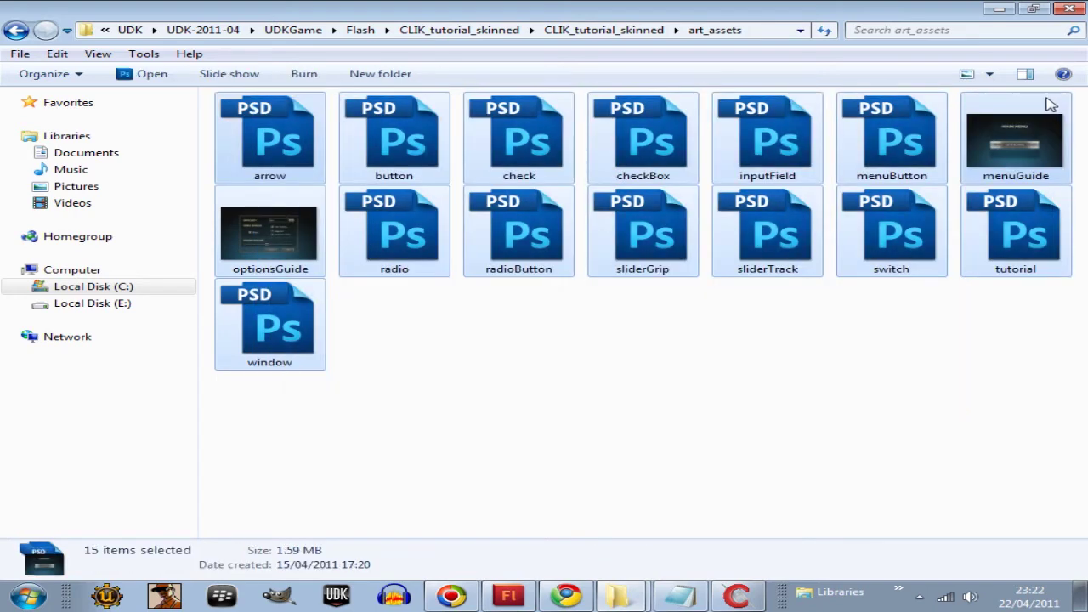
- Open all 15 selected PSD files in Photoshop CS5 from Explorer
right_click(257, 129)
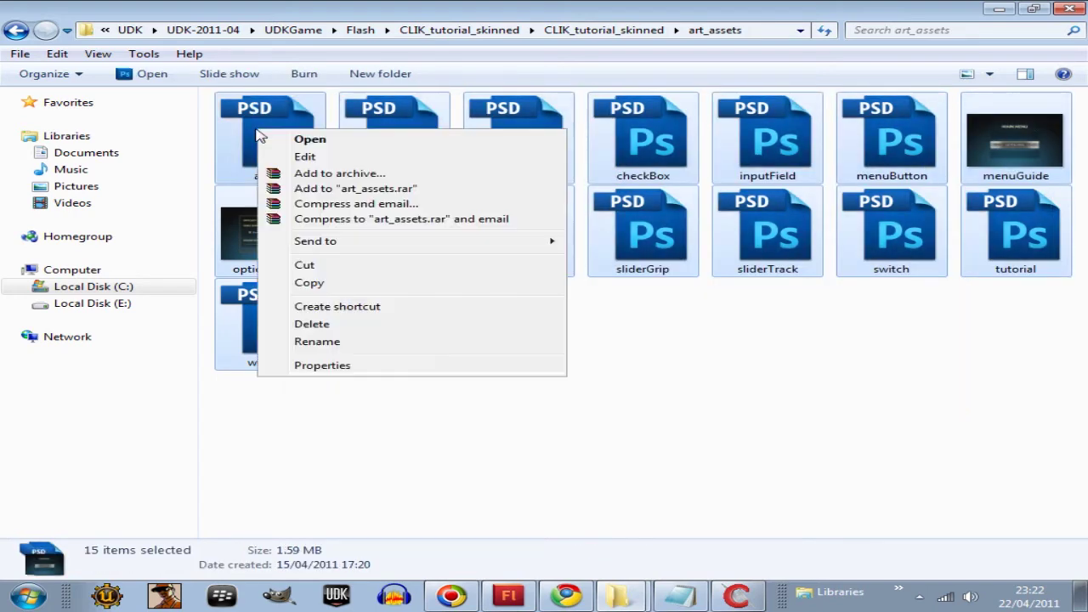
left_click(324, 144)
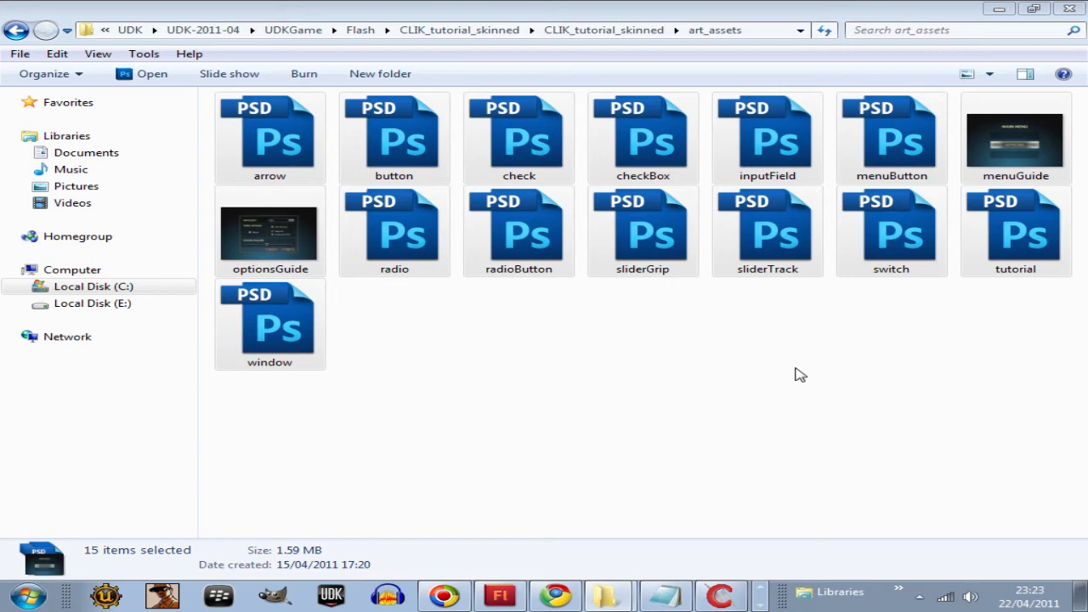
key("Return")
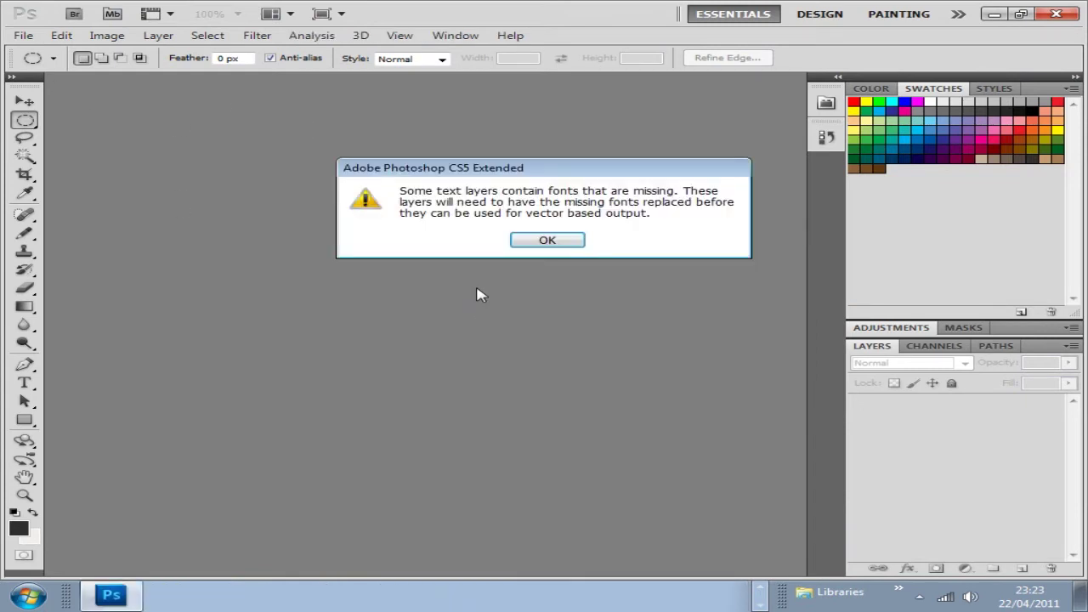
- Dismiss the missing-fonts warning and view the button, switch and radioButton documents
left_click(553, 241)
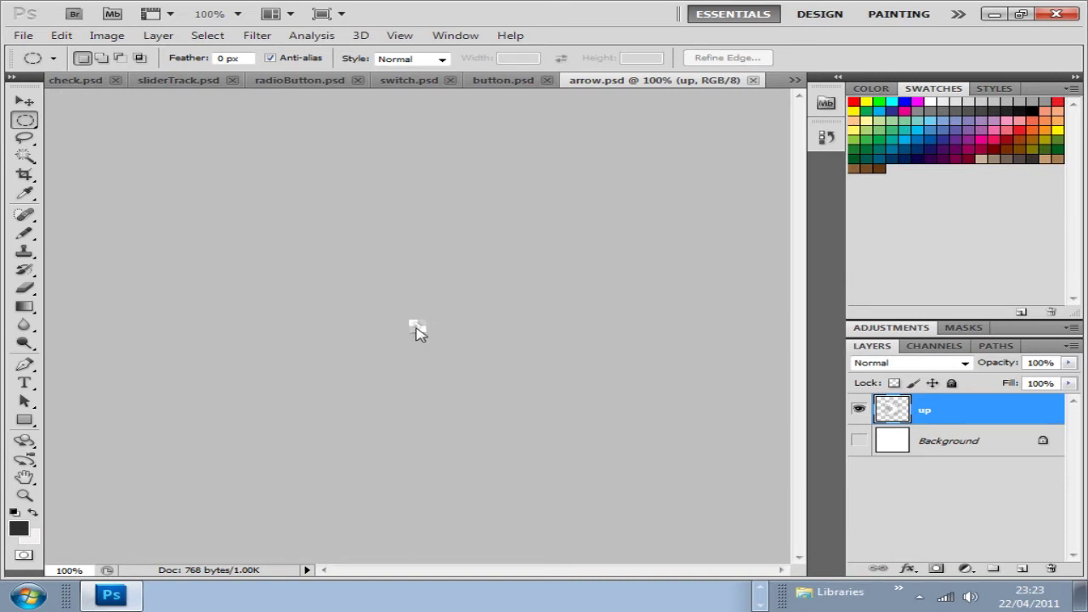
left_click(502, 81)
left_click(408, 81)
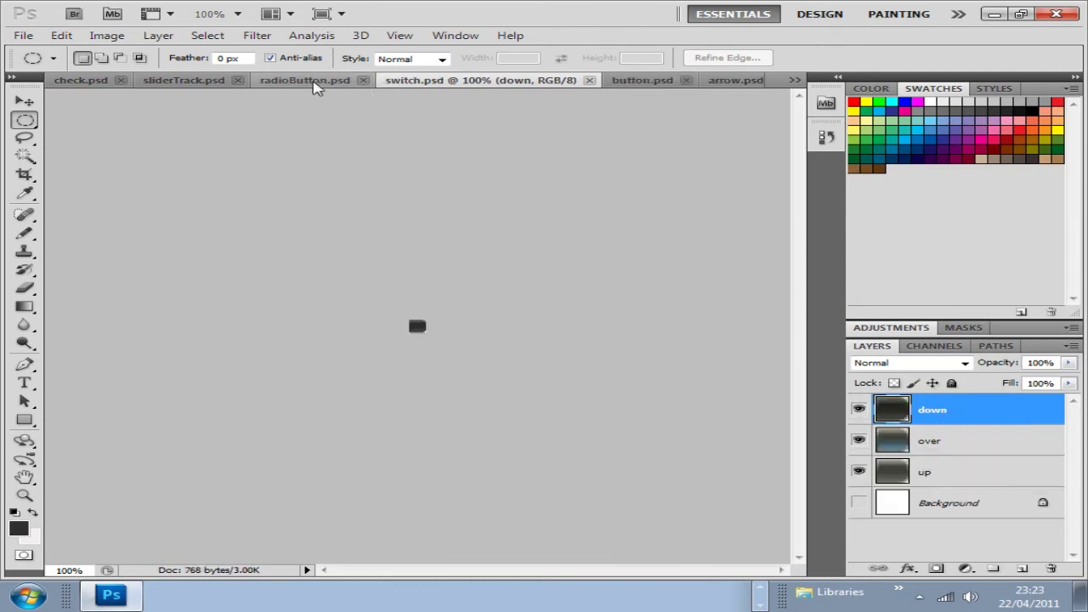
left_click(311, 82)
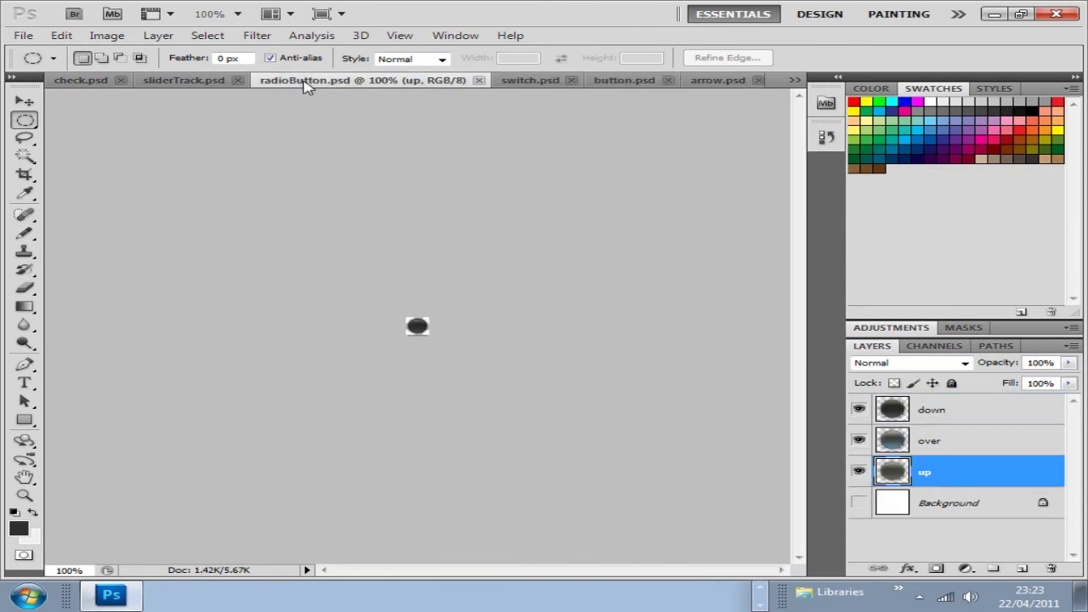
- View check.psd, then bring up menuButton.psd from the open-documents list
left_click(95, 81)
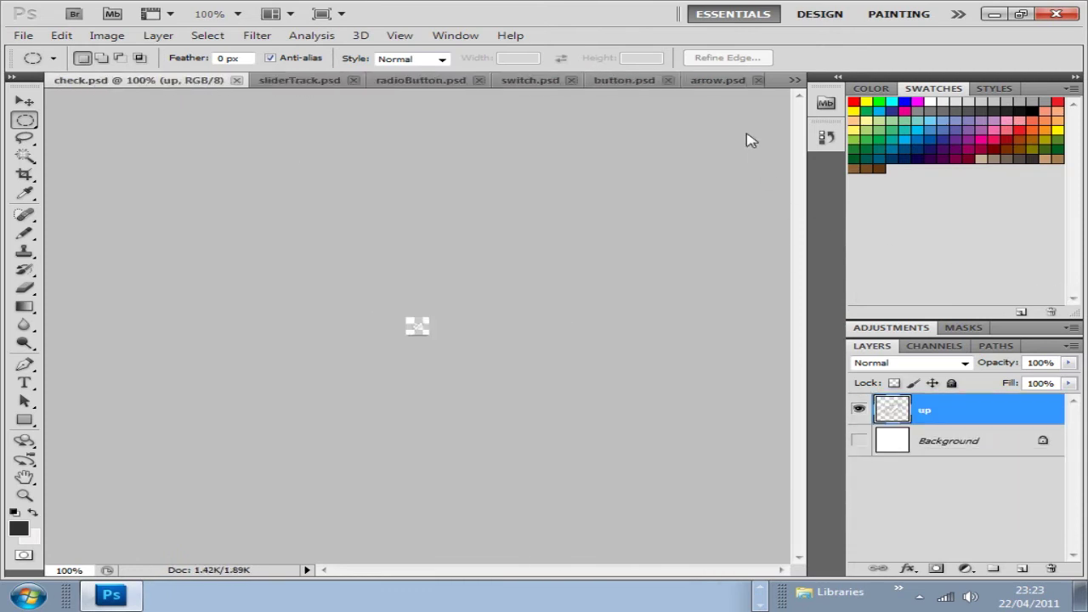
left_click(793, 84)
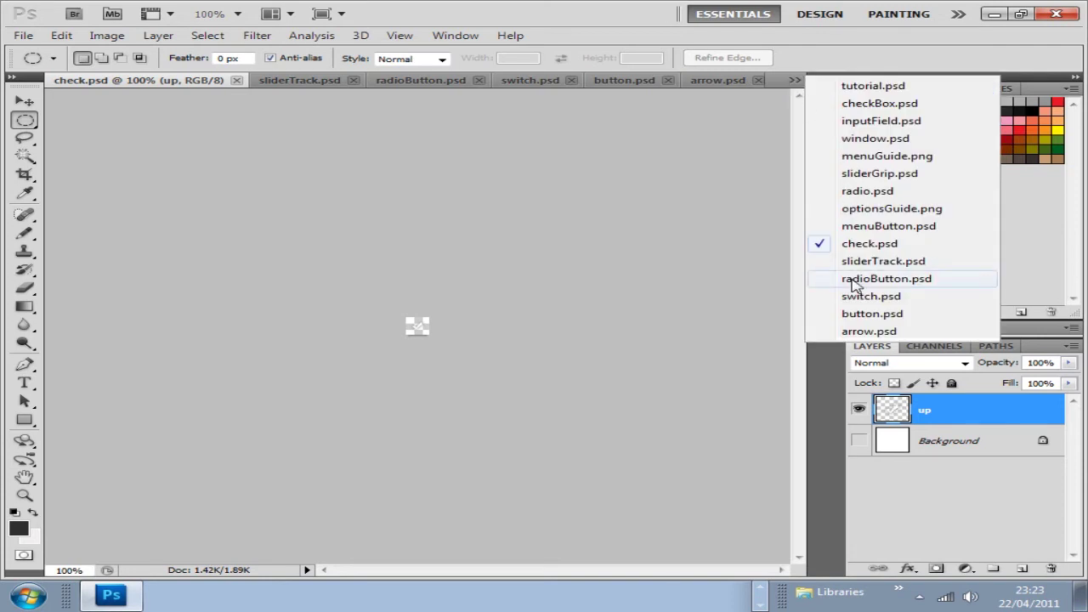
left_click(863, 228)
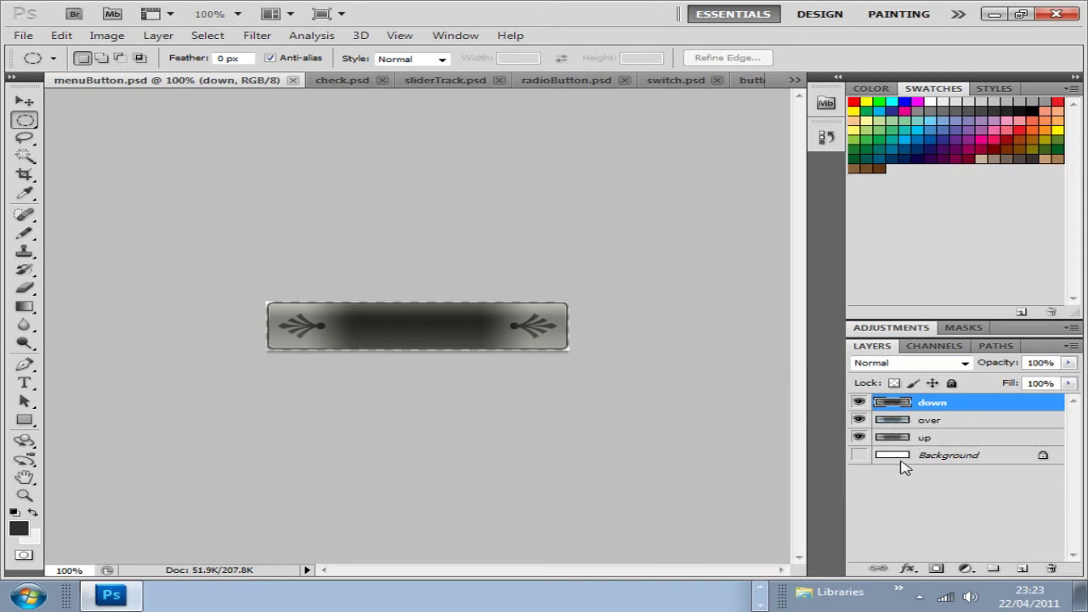
- Hide the down and over layers to reveal the over and up states, toggling up
left_click(902, 422)
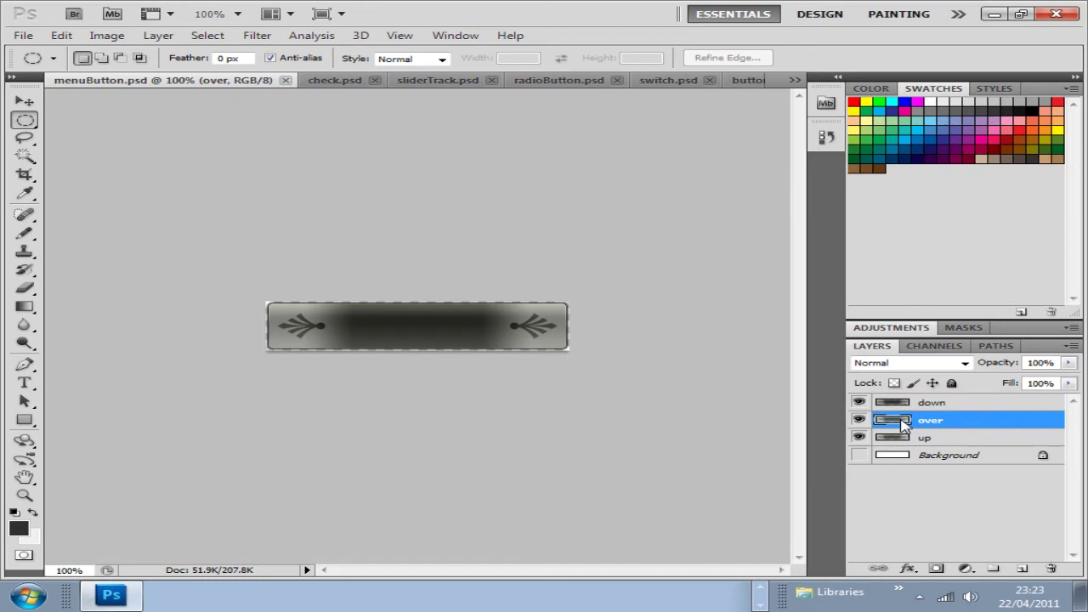
left_click(907, 408)
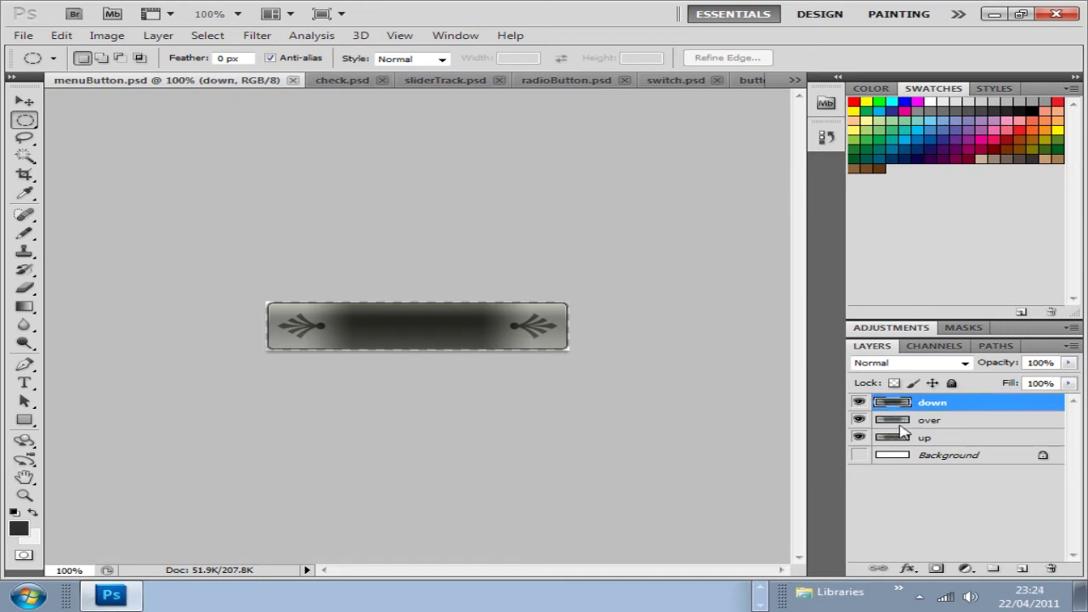
left_click(903, 425)
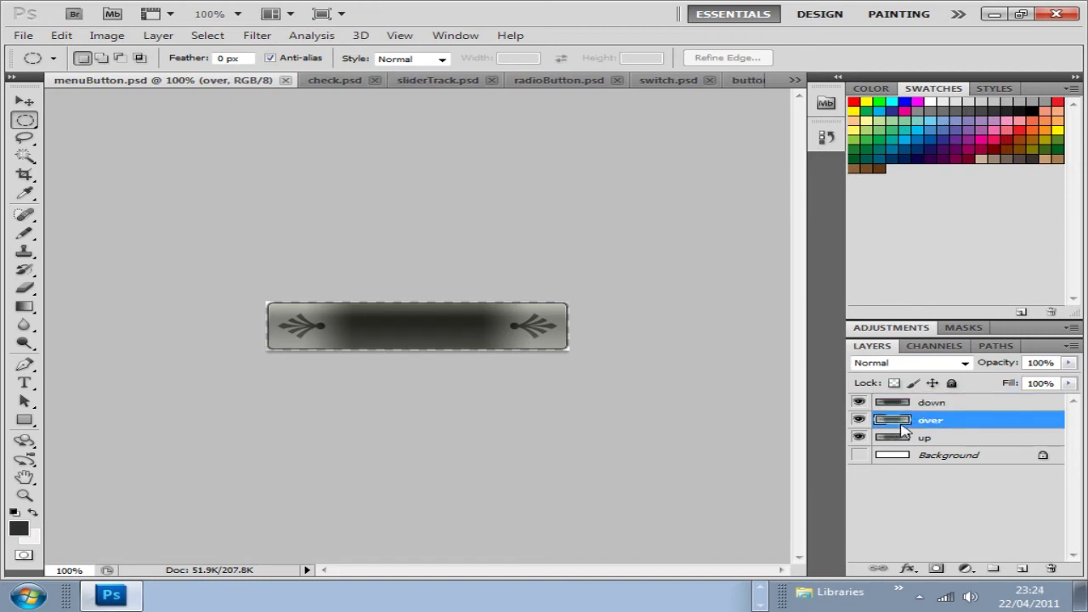
left_click(860, 402)
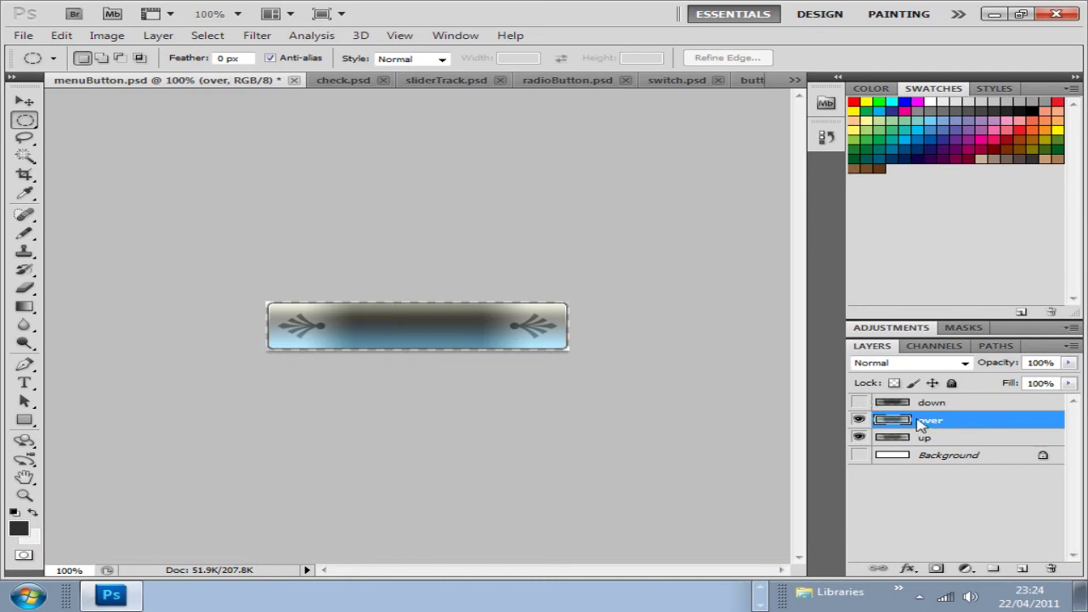
left_click(861, 420)
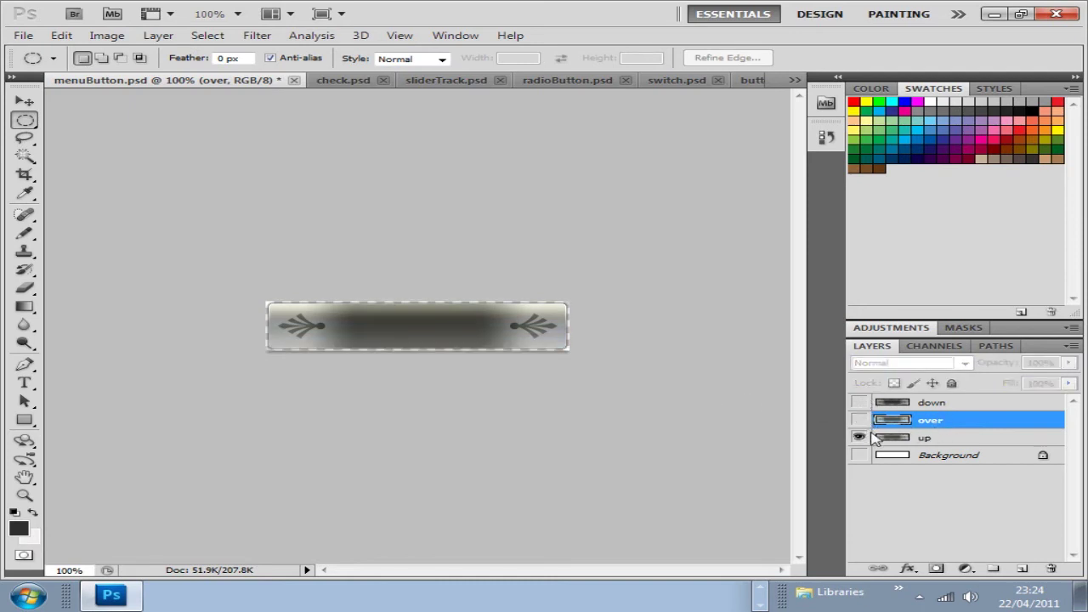
left_click(928, 438)
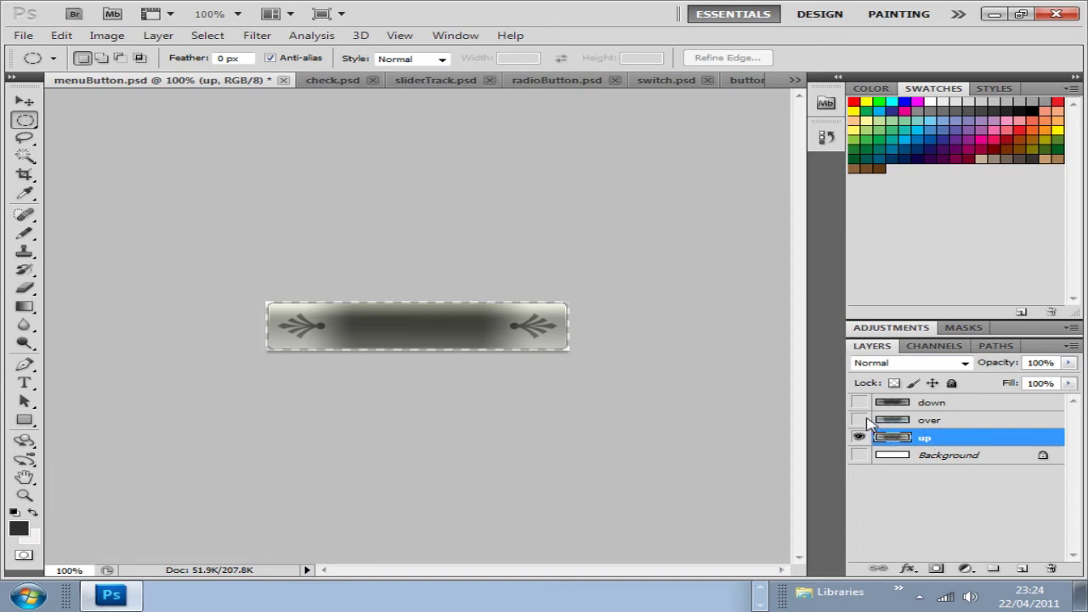
left_click(859, 438)
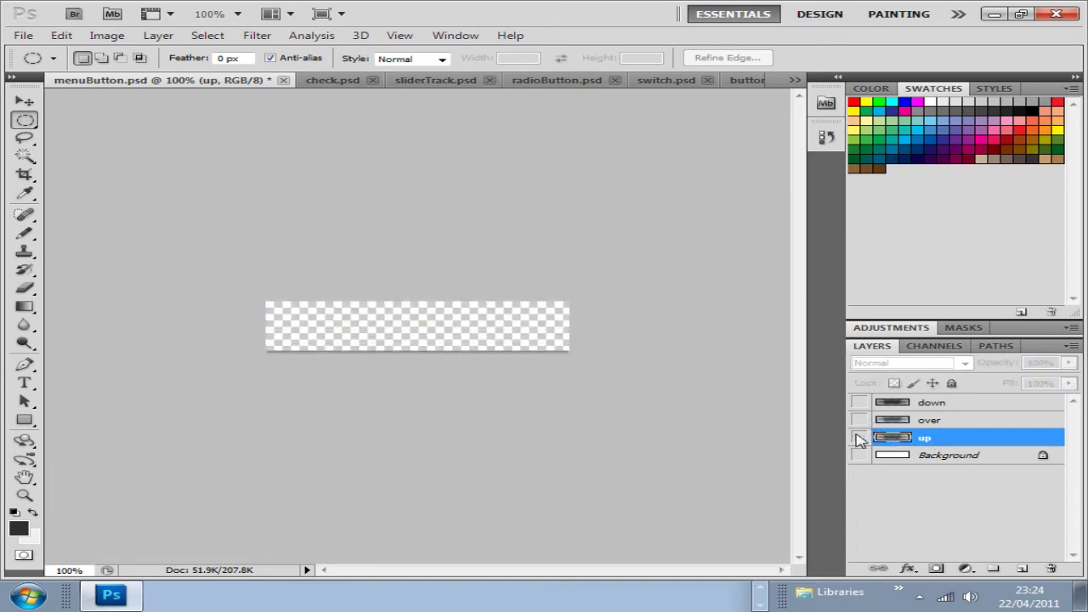
left_click(859, 438)
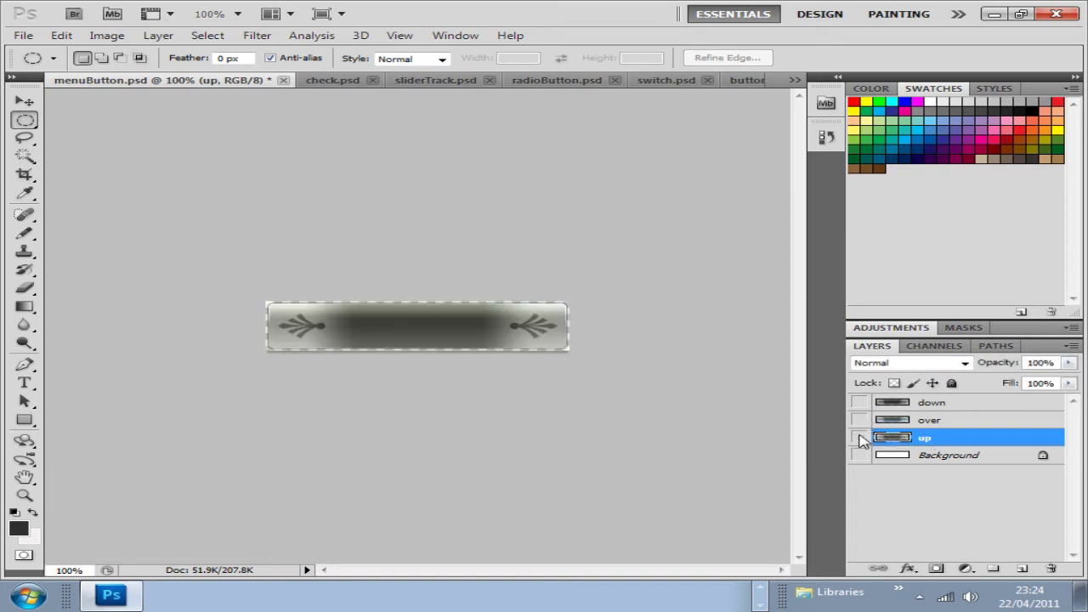
left_click(861, 439)
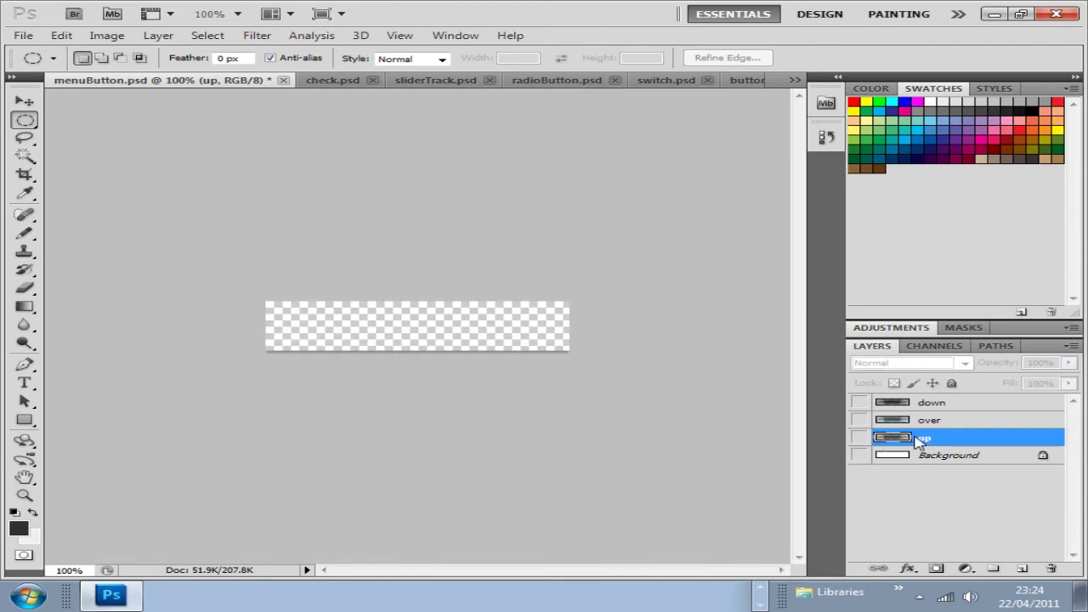
- Show the down, over and up layers each on its own in turn
left_click(860, 403)
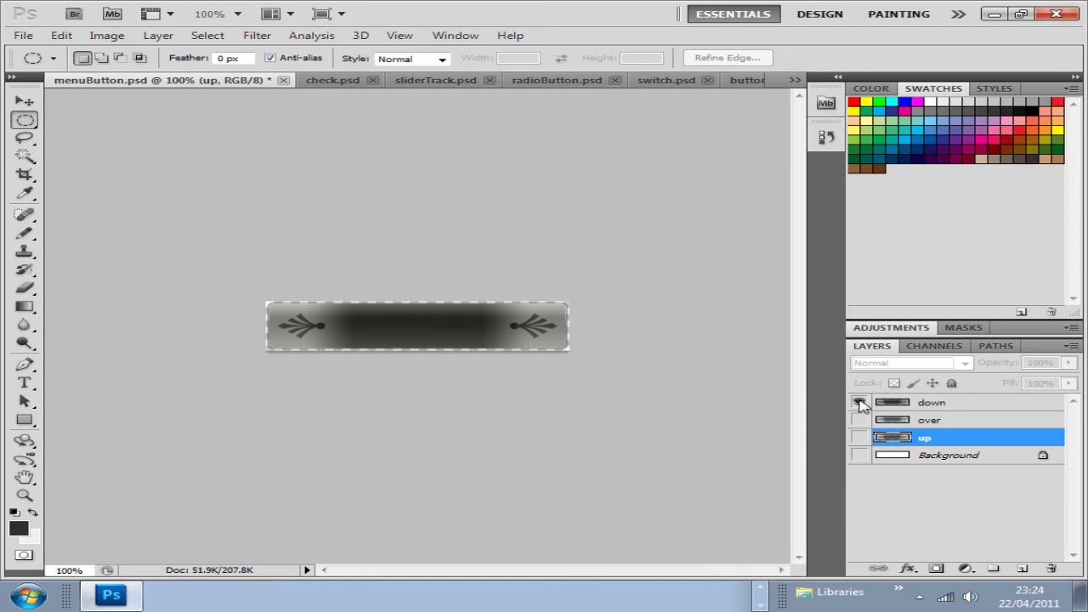
left_click(859, 403)
left_click(859, 420)
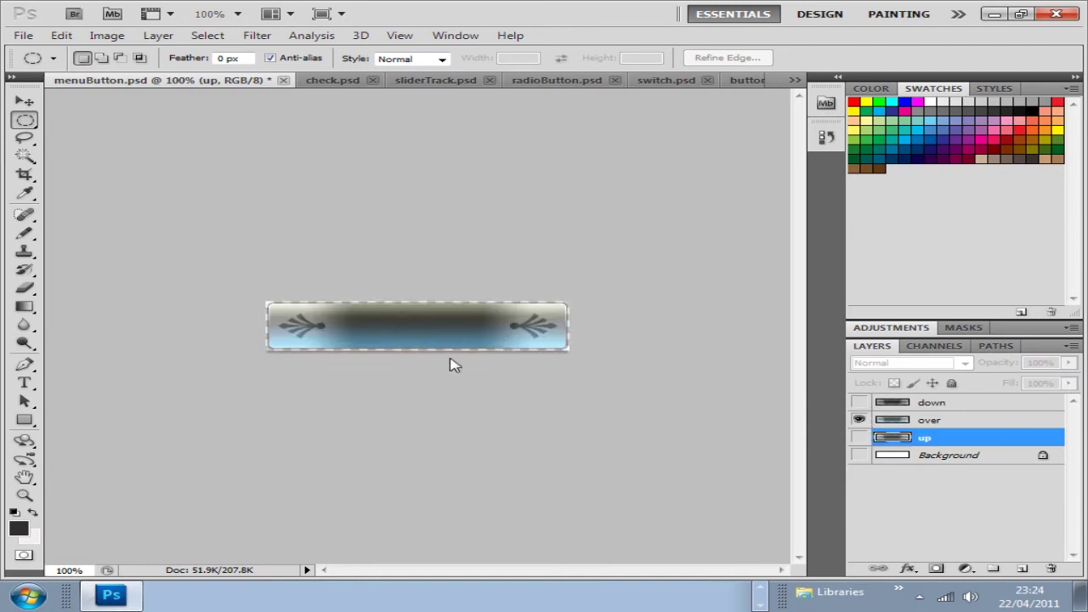
left_click(859, 420)
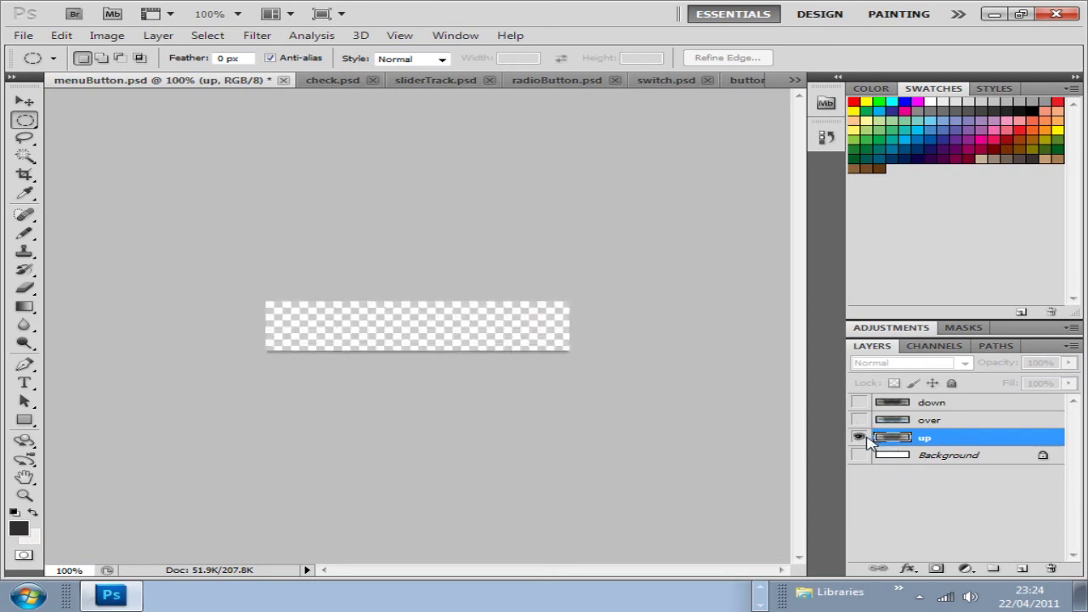
left_click(859, 437)
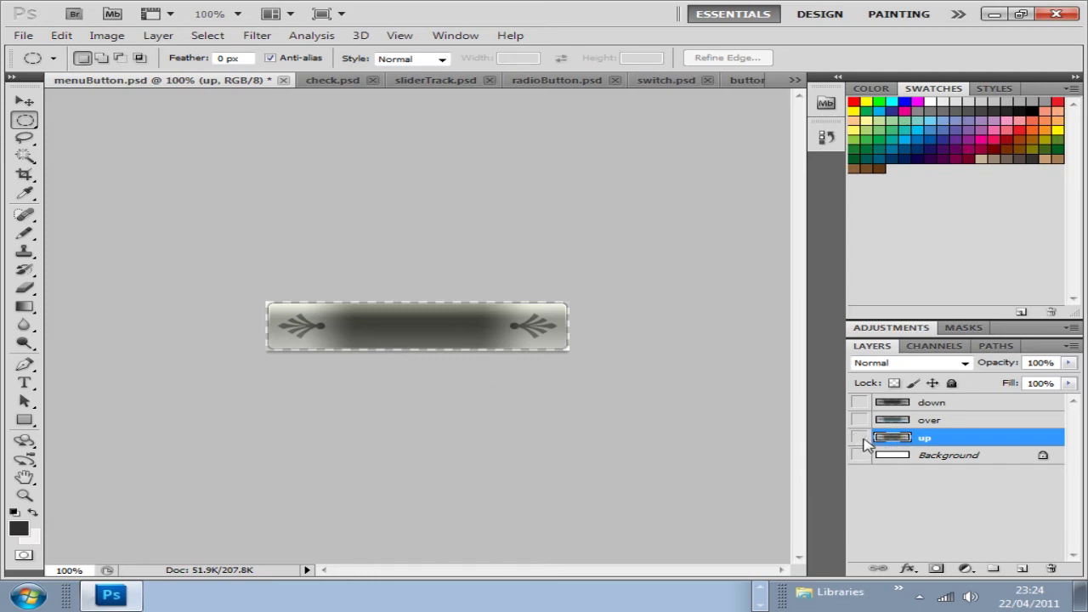
left_click(861, 438)
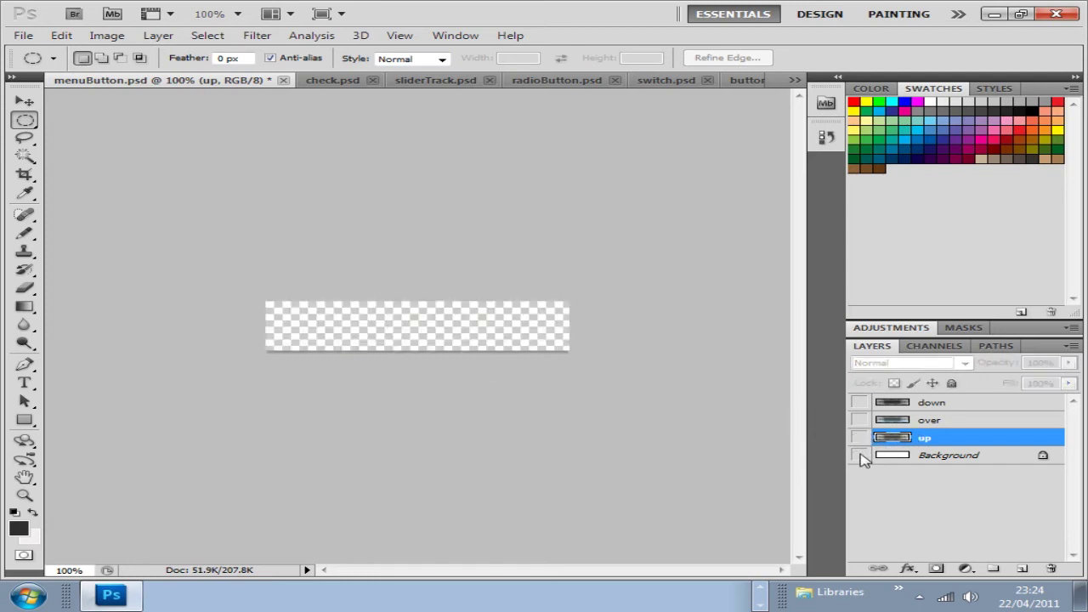
- Toggle the Background and up layers to compare the up state against white
left_click(860, 455)
left_click(860, 438)
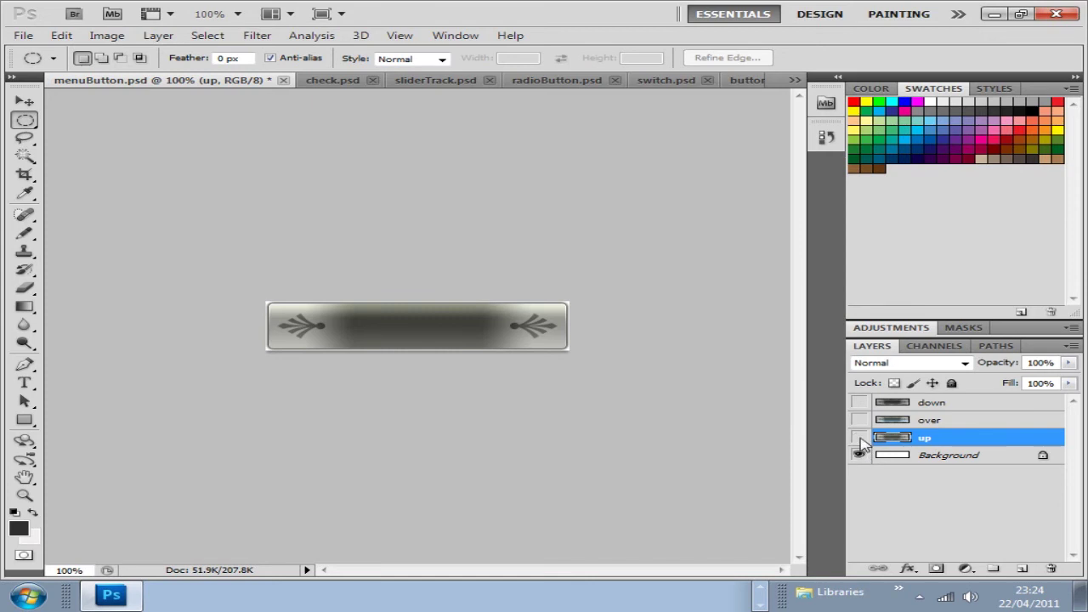
left_click(860, 440)
left_click(861, 454)
left_click(860, 456)
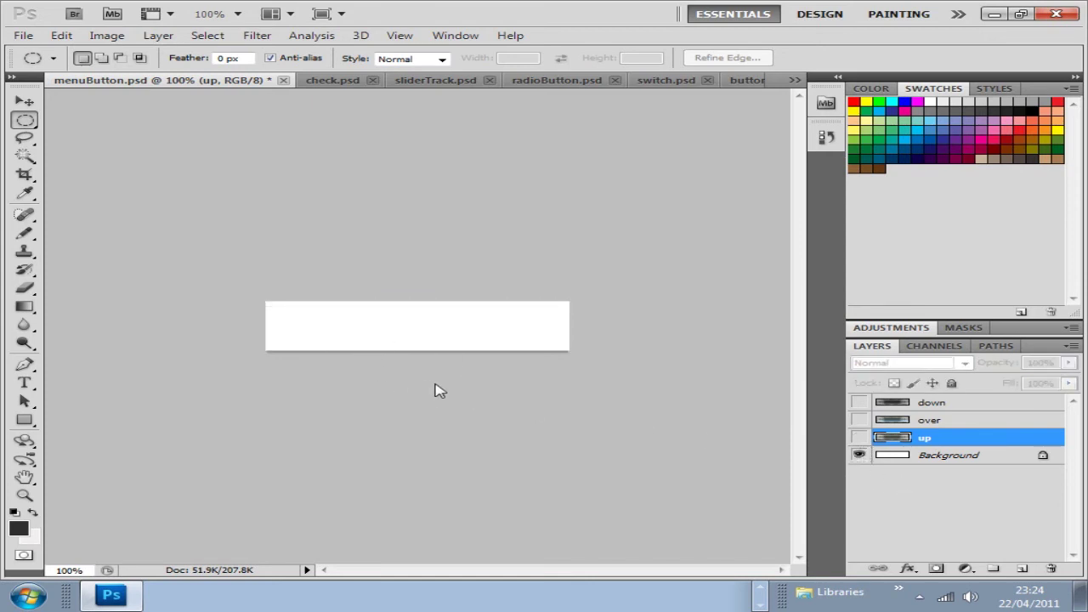
- Turn the up, over and down layers back on, briefly hiding down to compare
left_click(860, 437)
left_click(860, 420)
left_click(859, 402)
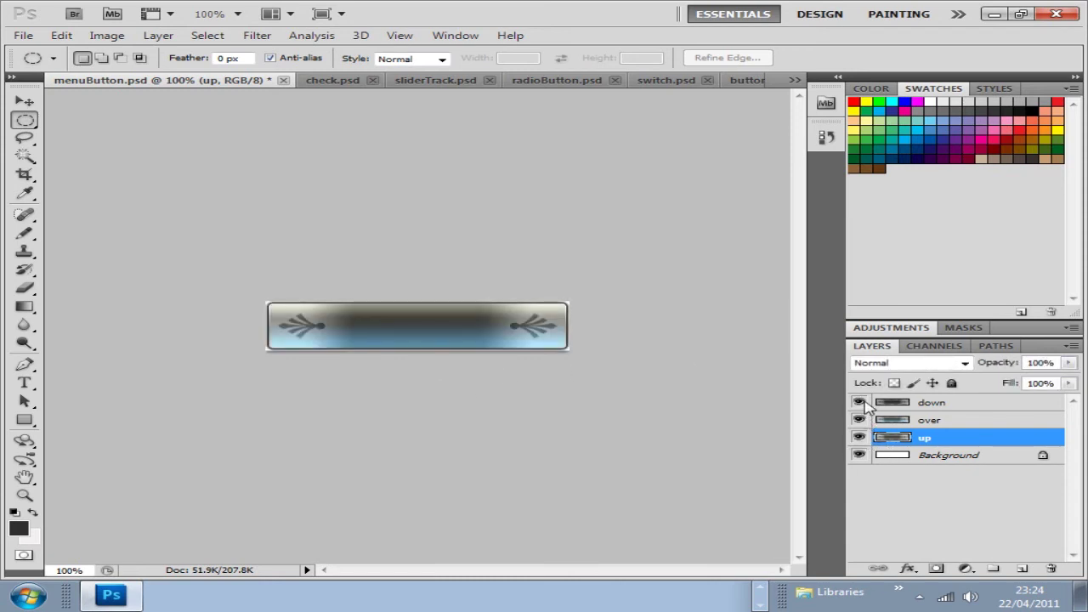
left_click(861, 402)
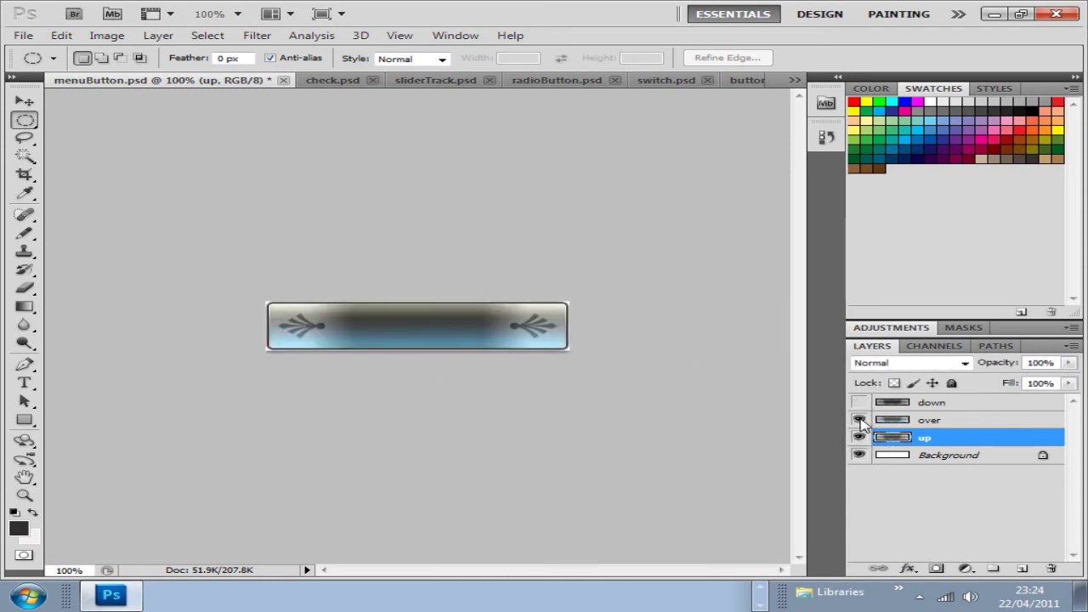
left_click(859, 402)
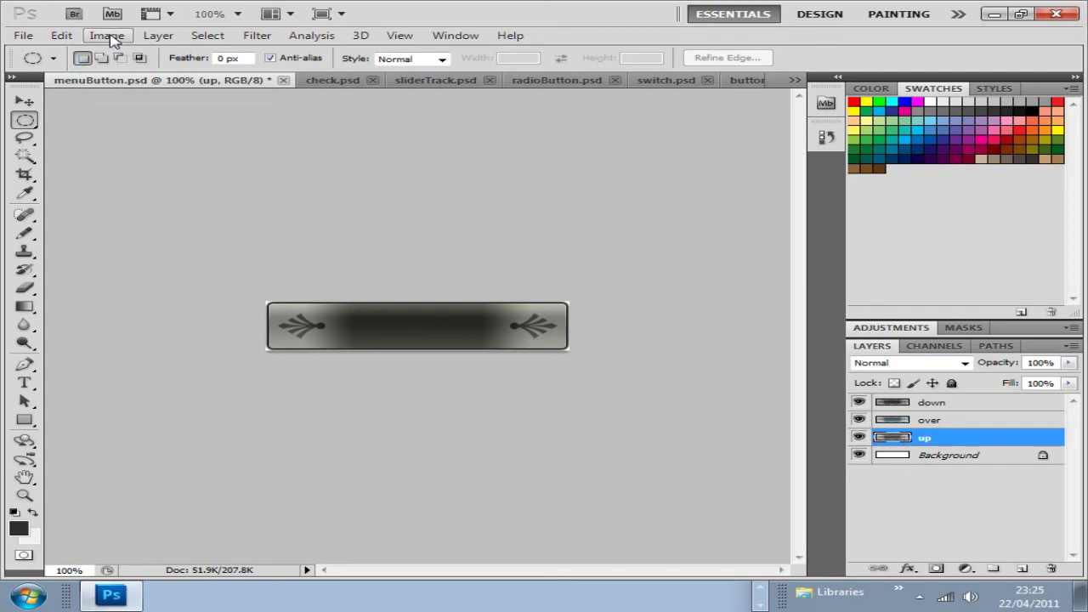
- Select the down layer, browse the Image, Edit and File menus, then close Photoshop
left_click(897, 406)
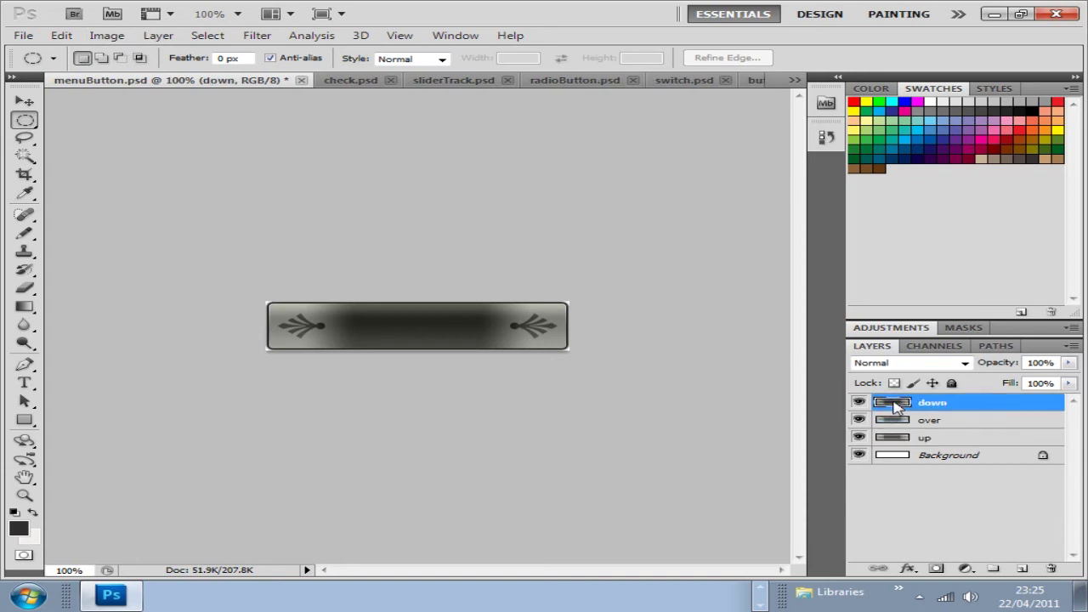
left_click(108, 35)
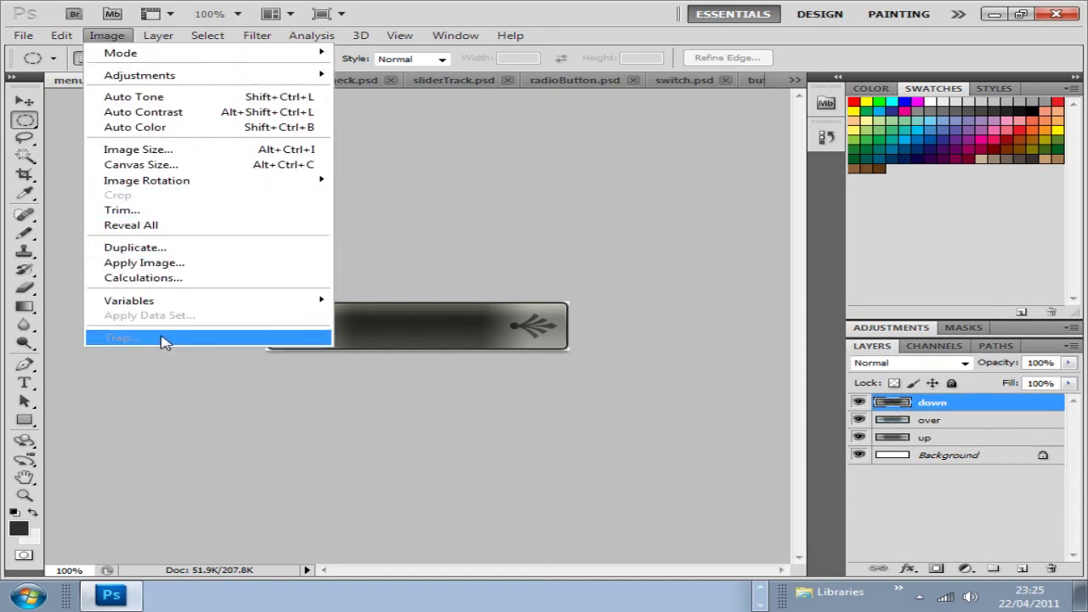
mouse_move(61, 35)
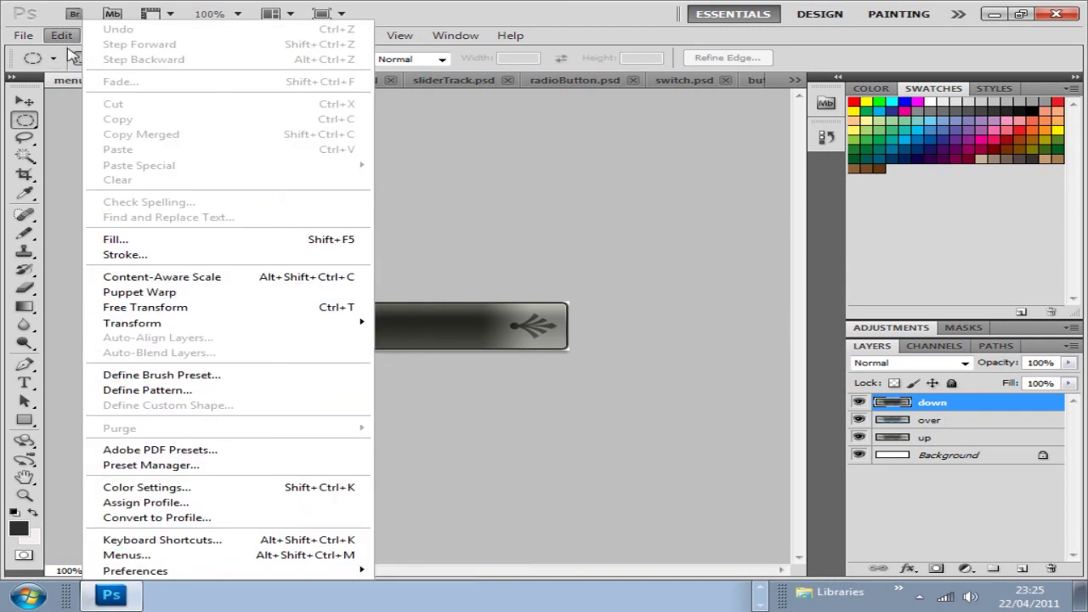
left_click(417, 136)
left_click(107, 35)
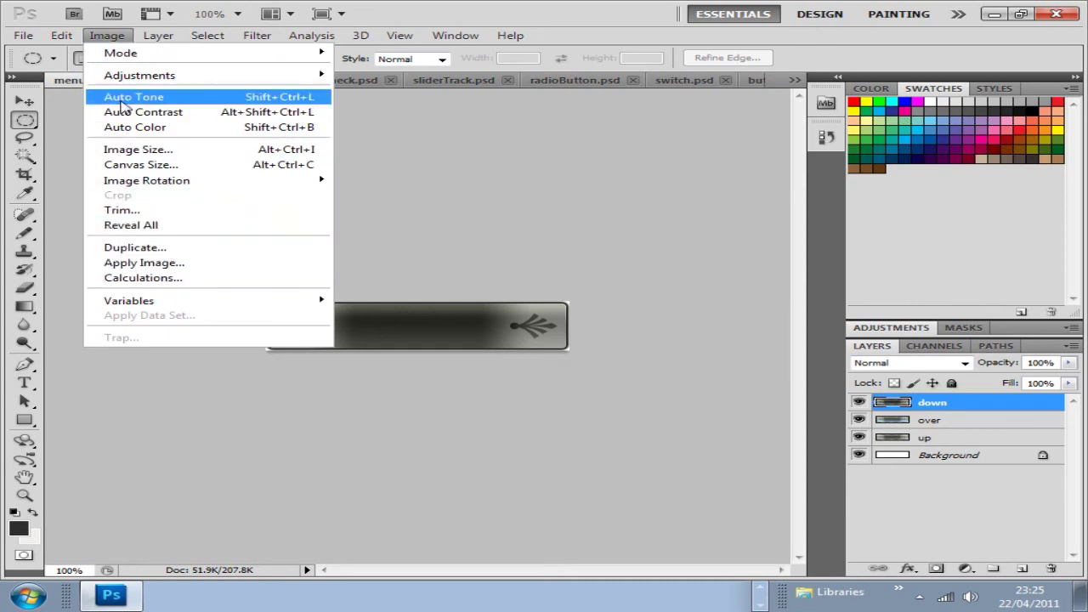
mouse_move(52, 39)
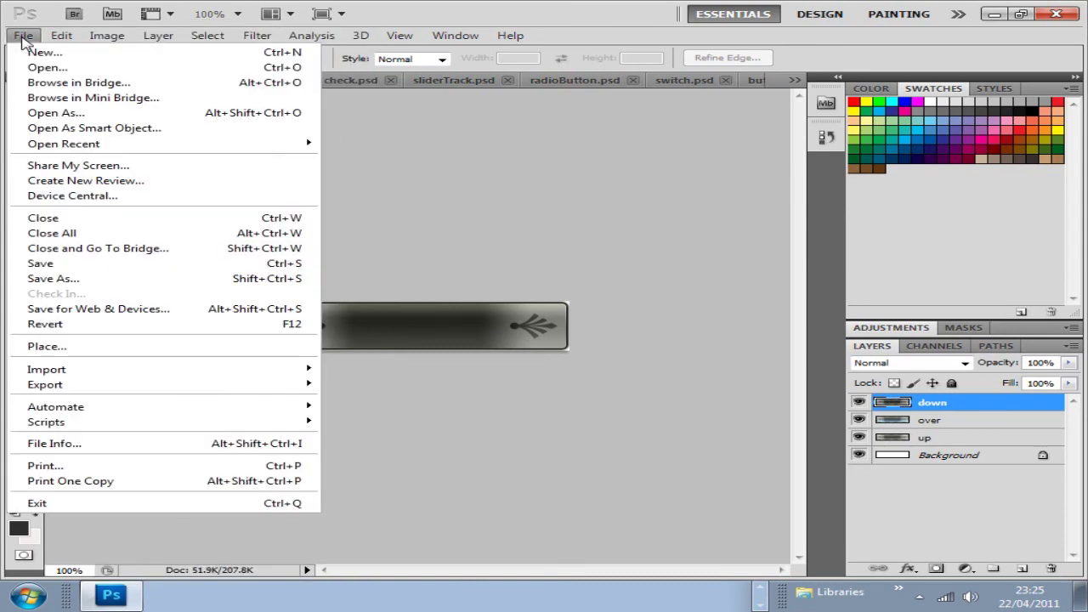
left_click(530, 195)
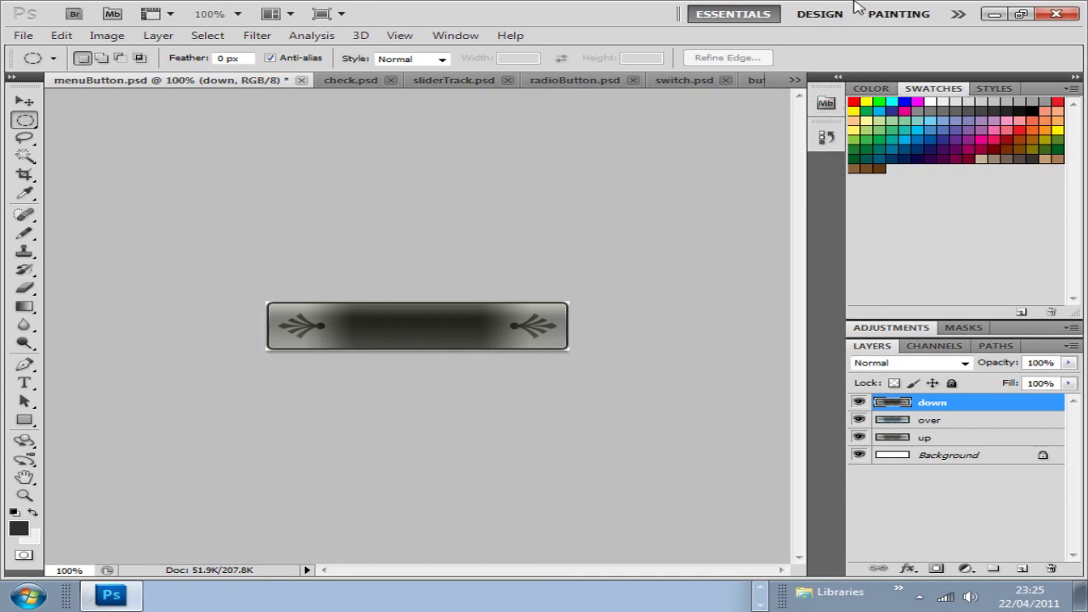
left_click(1060, 13)
- Discard the unsaved menuButton changes, deselect the files, and close the art_assets window
left_click(536, 234)
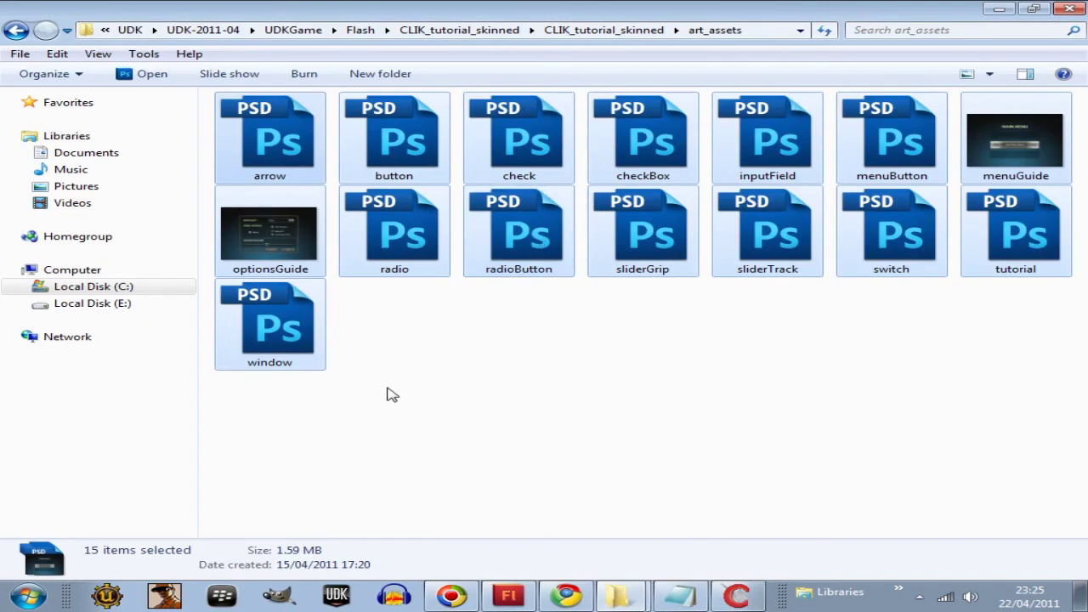
left_click(391, 395)
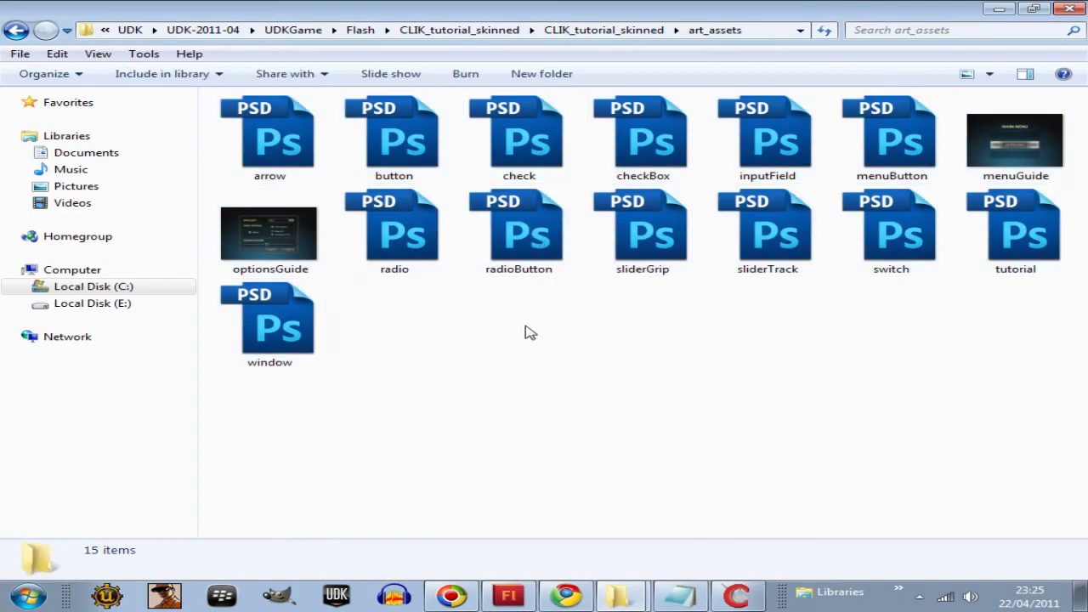
left_click(1073, 9)
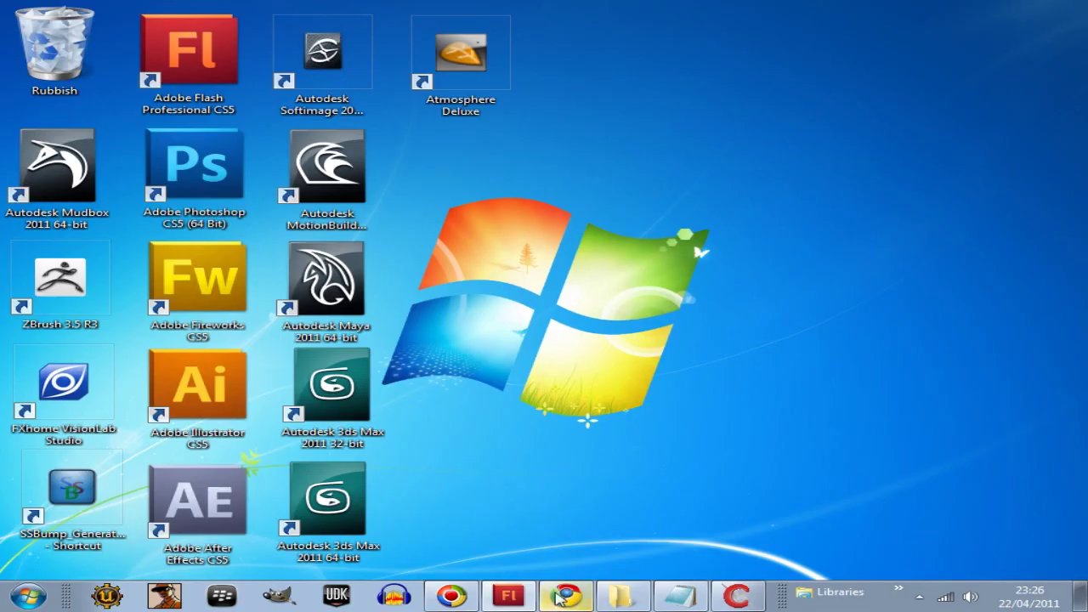